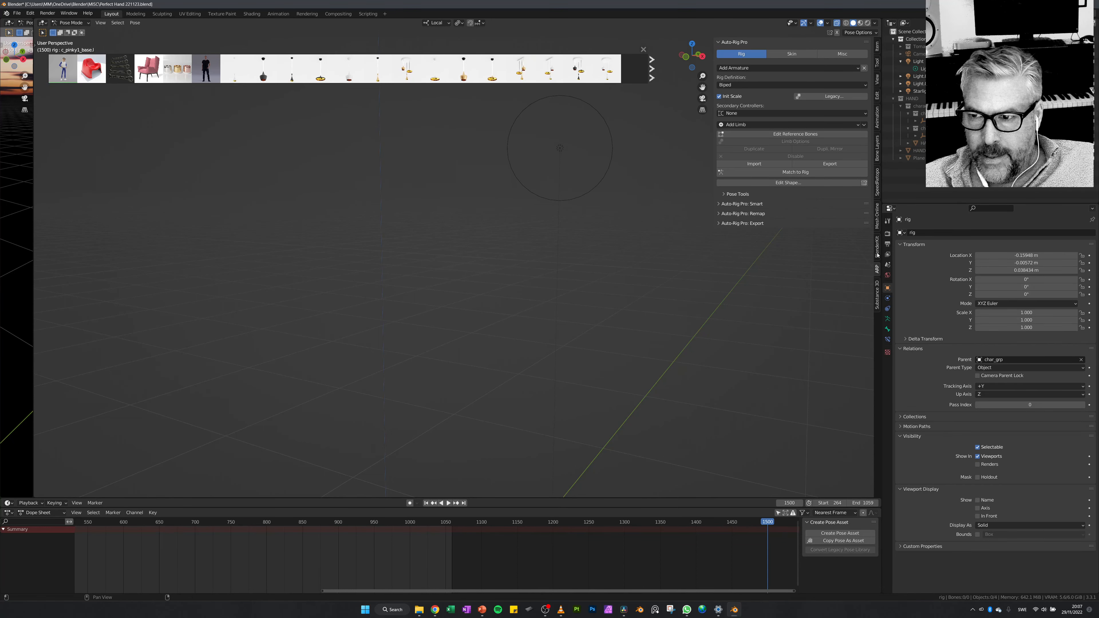
Open the BlenderKit asset search, preview the Tomas Rigged model and show that character in the viewport.
{"action": "left_click", "coordinate": [877, 254]}
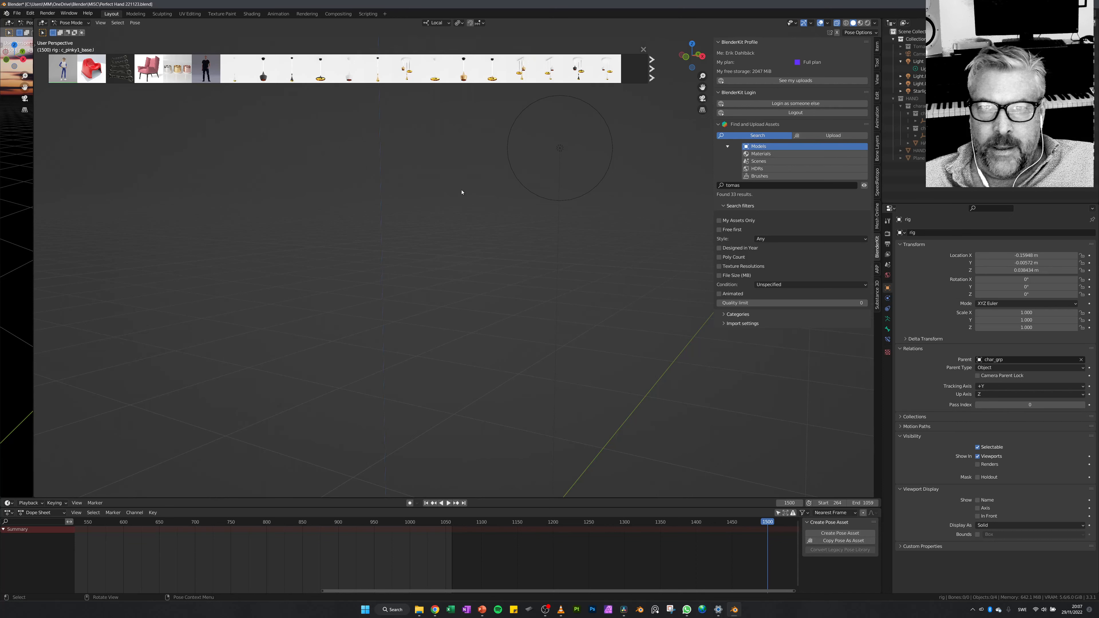
{"action": "mouse_move", "coordinate": [62, 73]}
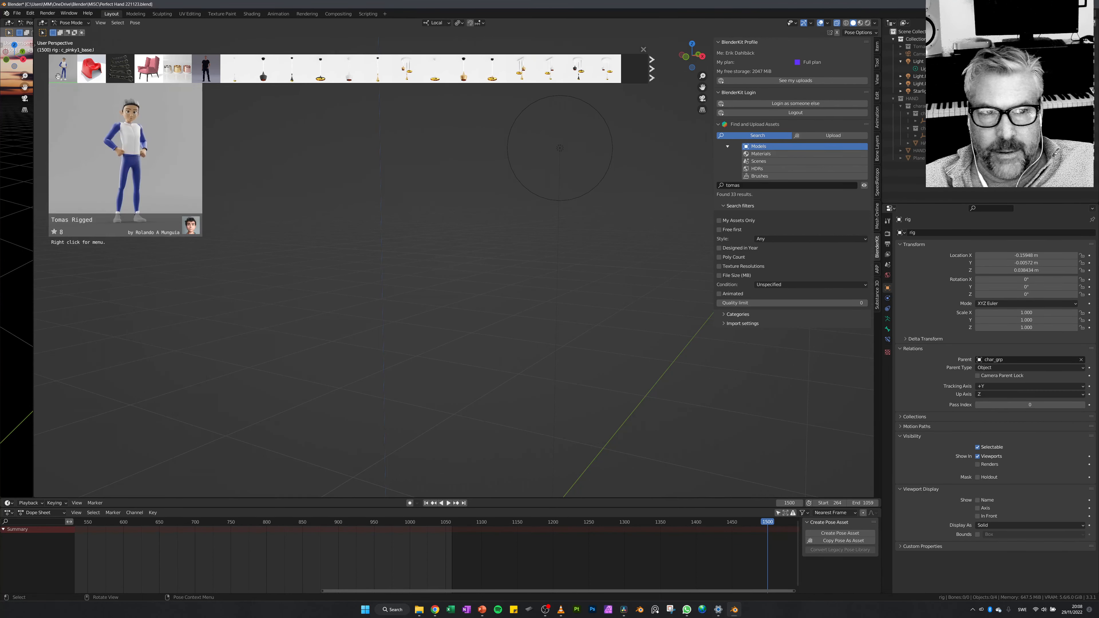
{"action": "left_click", "coordinate": [58, 76]}
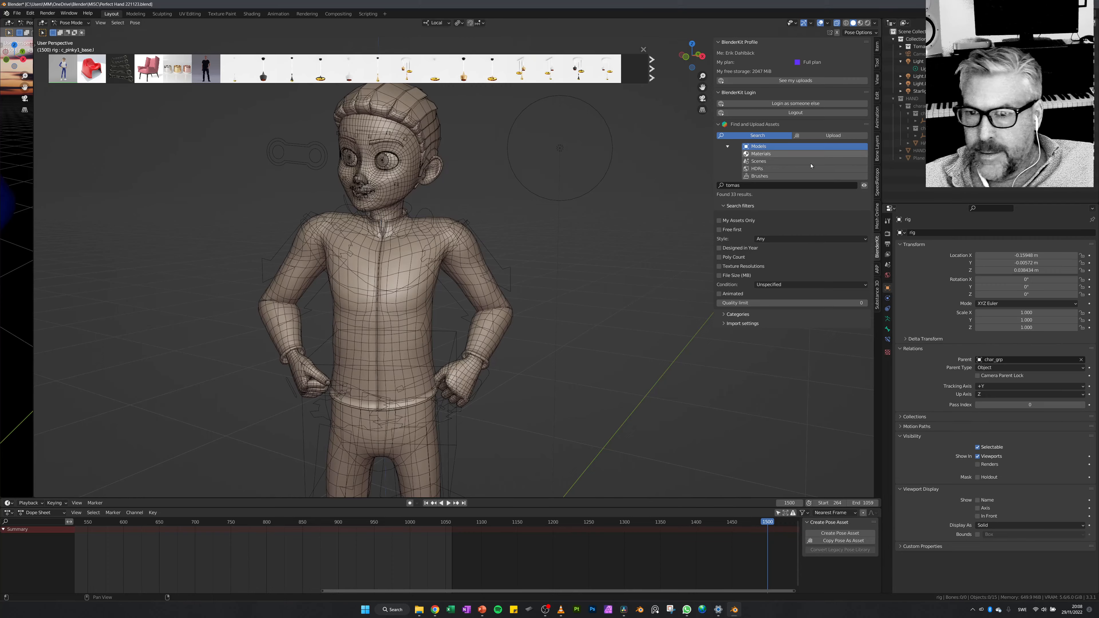
{"action": "scroll", "coordinate": [518, 394], "scroll_direction": "up", "scroll_amount": 4}
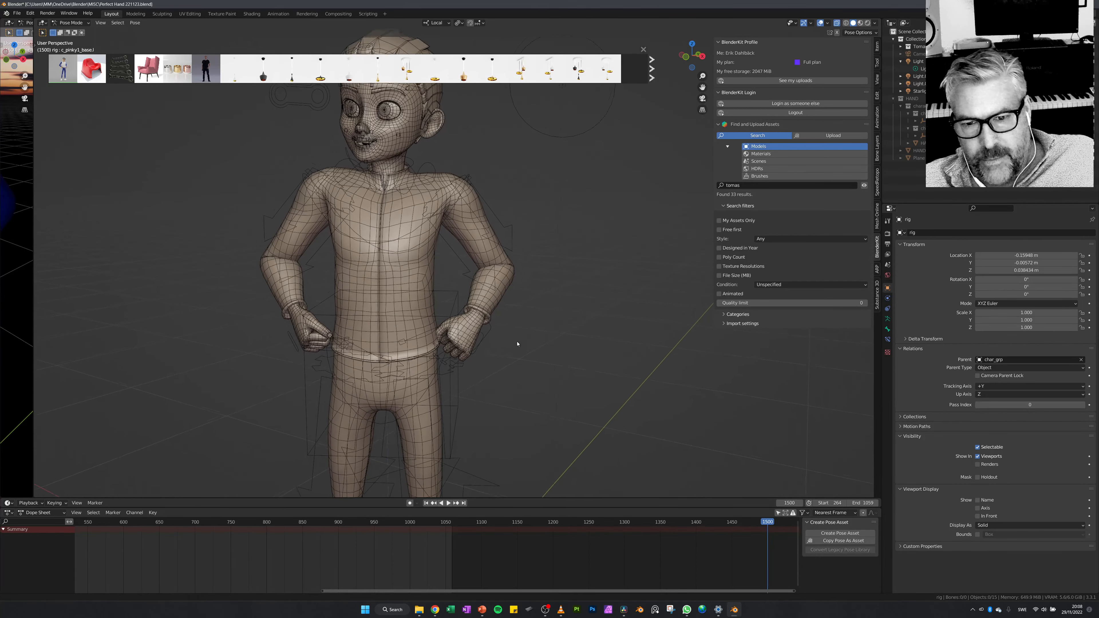
{"action": "scroll", "coordinate": [505, 335], "scroll_direction": "down", "scroll_amount": 4}
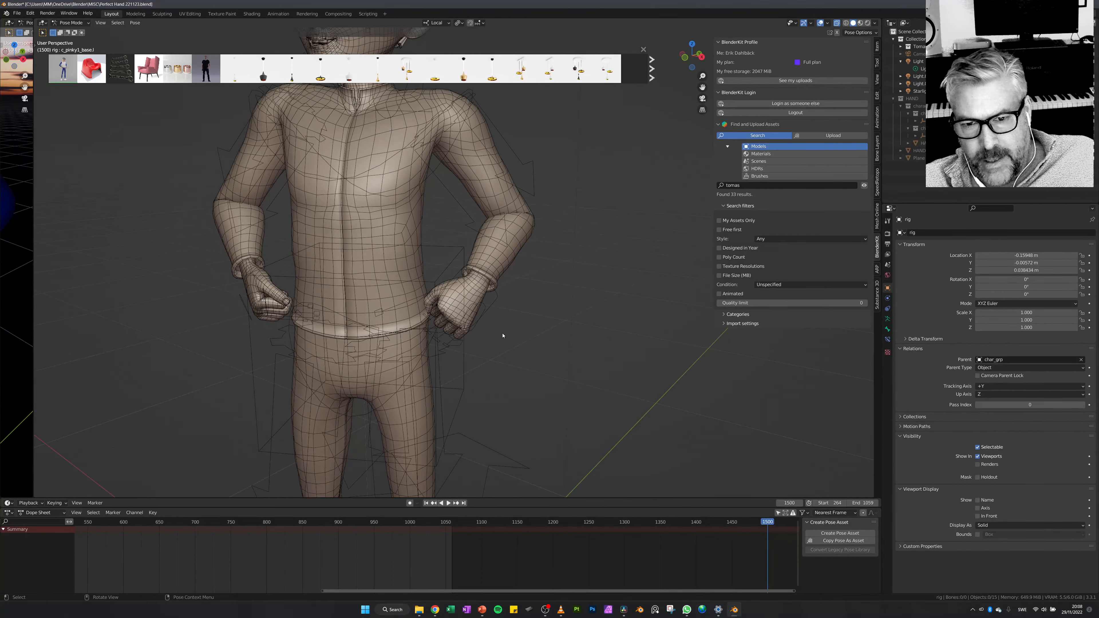
{"action": "middle_click_drag", "start_coordinate": [519, 359], "coordinate": [479, 354]}
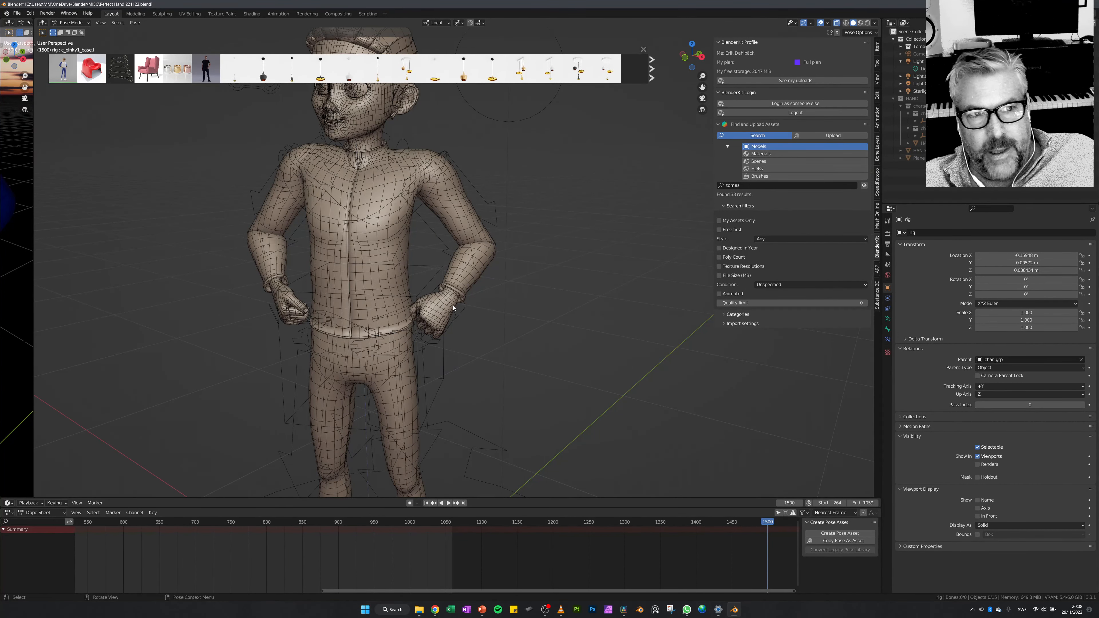
Switch from Pose Mode to Object Mode, then open the character's body mesh in Edit Mode.
{"action": "left_click", "coordinate": [71, 23]}
{"action": "left_click", "coordinate": [77, 32]}
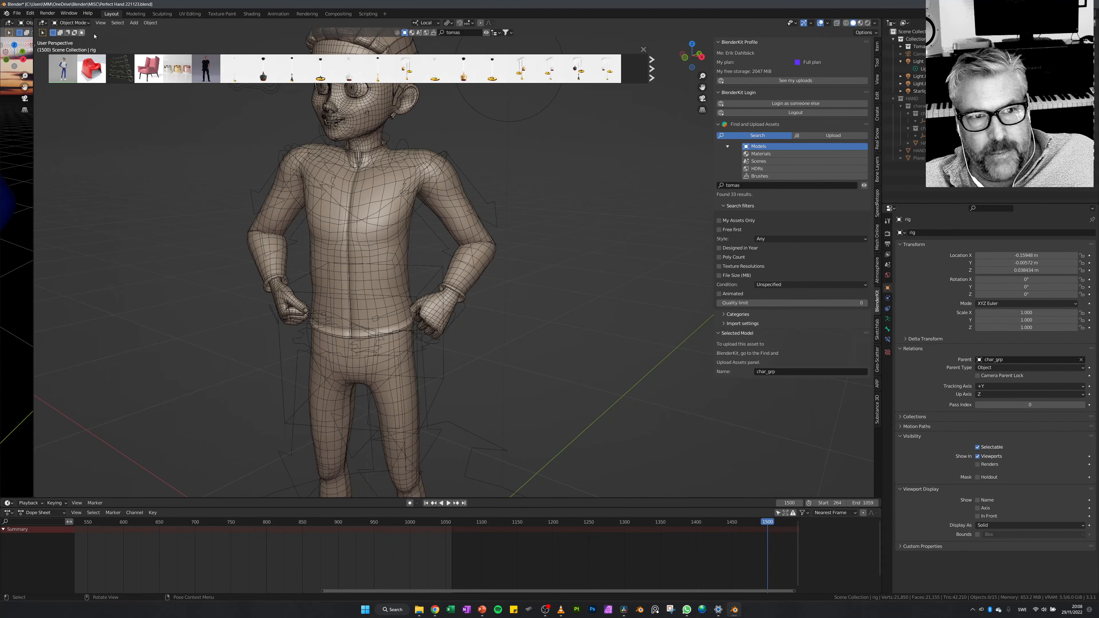
{"action": "left_click", "coordinate": [453, 308]}
{"action": "key", "text": "Tab"}
Examine the mesh topology of the character's hand from the wrist to the fingertips.
{"action": "middle_click_drag", "start_coordinate": [476, 307], "coordinate": [506, 331]}
{"action": "scroll", "coordinate": [537, 345], "scroll_direction": "up", "scroll_amount": 5}
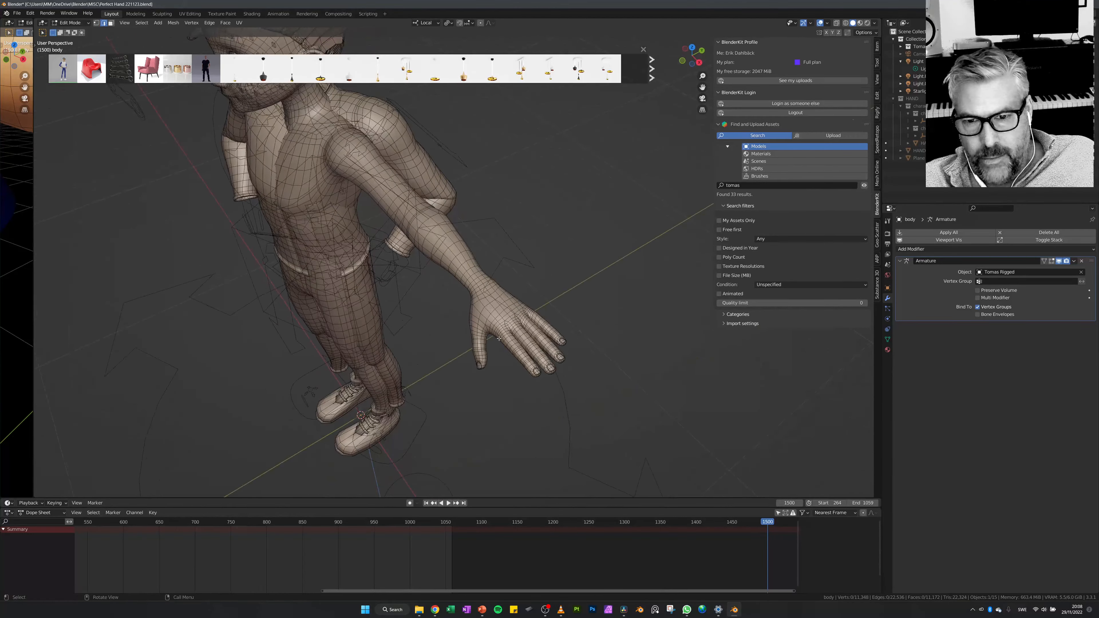
{"action": "scroll", "coordinate": [536, 345], "scroll_direction": "up", "scroll_amount": 2}
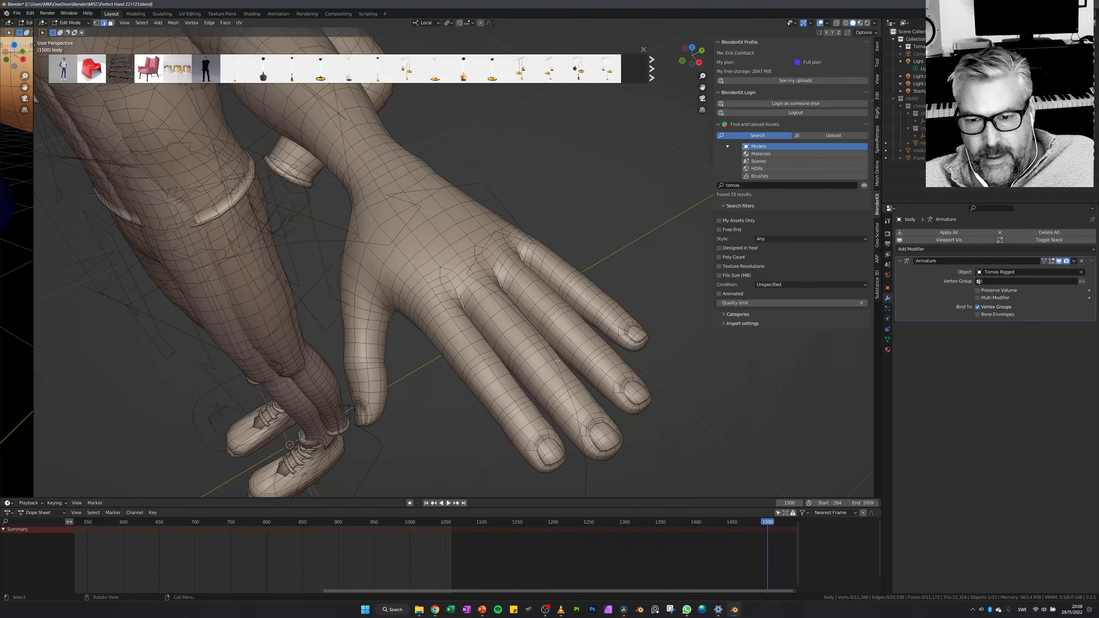
{"action": "middle_click_drag", "start_coordinate": [557, 360], "coordinate": [580, 355]}
{"action": "scroll", "coordinate": [564, 396], "scroll_direction": "down", "scroll_amount": 1}
{"action": "scroll", "coordinate": [546, 406], "scroll_direction": "up", "scroll_amount": 1}
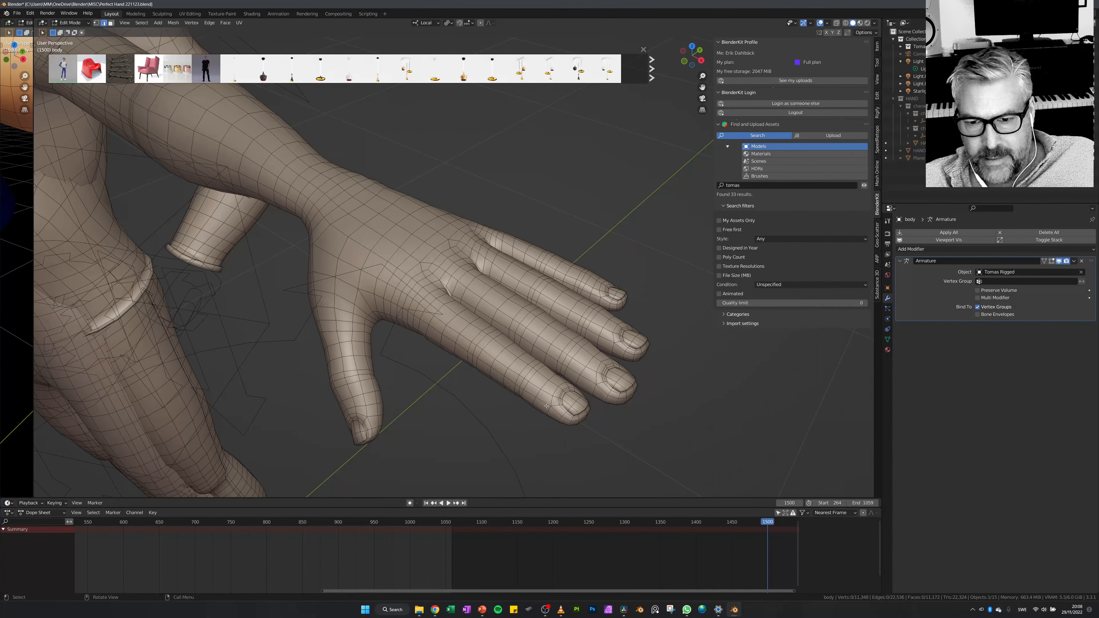
{"action": "middle_click_drag", "start_coordinate": [545, 405], "coordinate": [544, 409]}
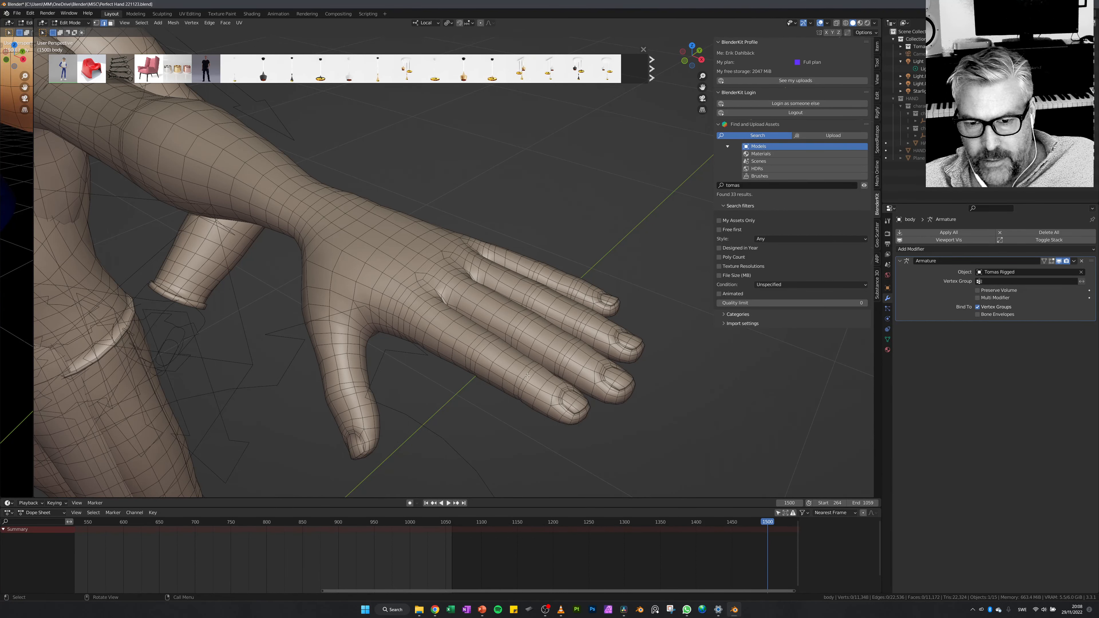
{"action": "middle_click_drag", "start_coordinate": [535, 378], "coordinate": [504, 381]}
{"action": "scroll", "coordinate": [595, 419], "scroll_direction": "up", "scroll_amount": 3}
{"action": "middle_click_drag", "start_coordinate": [540, 291], "coordinate": [493, 305]}
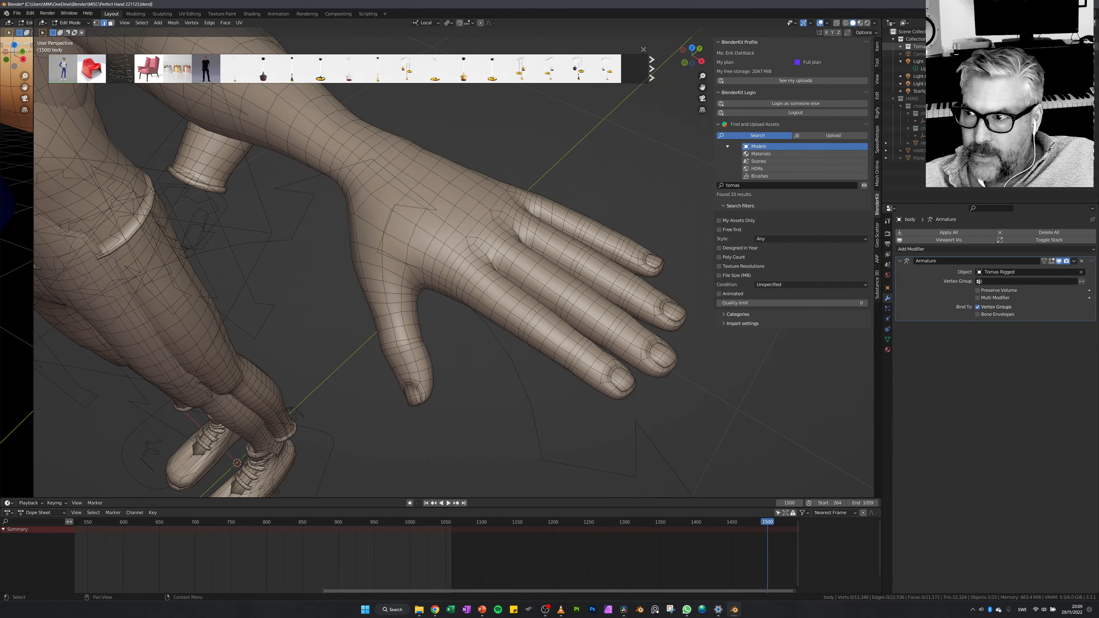
Hide the Tomas character collection and show the HAND collection instead.
{"action": "left_click", "coordinate": [1085, 47]}
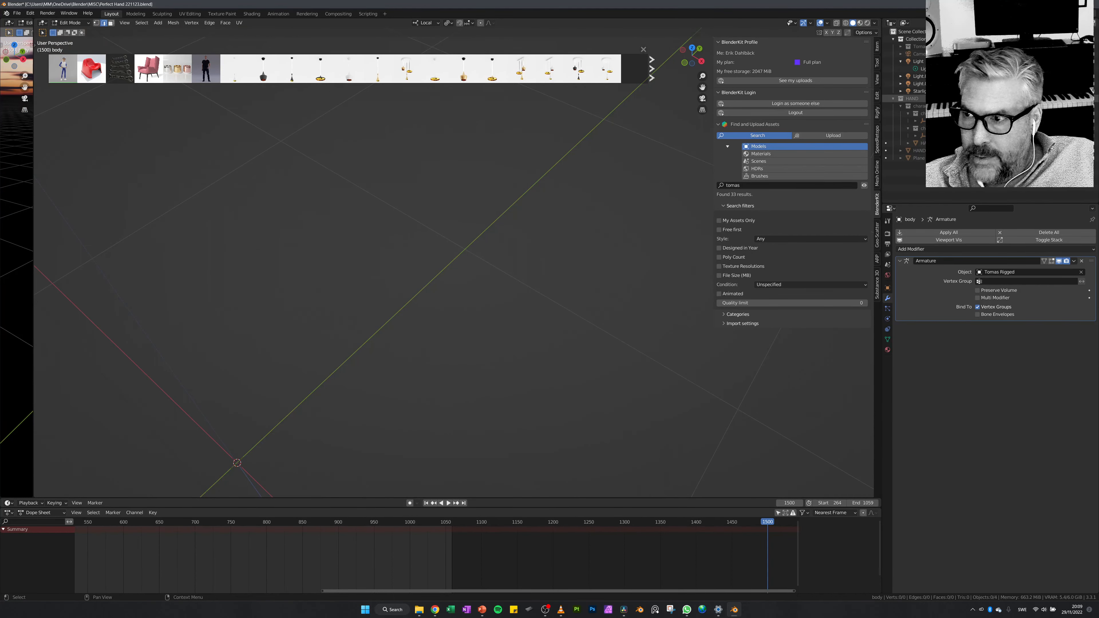
{"action": "left_click", "coordinate": [1084, 98]}
{"action": "middle_click_drag", "start_coordinate": [314, 302], "coordinate": [341, 277]}
{"action": "middle_click_drag", "start_coordinate": [249, 321], "coordinate": [572, 290], "text": "shift"}
{"action": "scroll", "coordinate": [412, 366], "scroll_direction": "up", "scroll_amount": 2}
{"action": "middle_click_drag", "start_coordinate": [418, 363], "coordinate": [471, 358], "text": "shift"}
{"action": "middle_click_drag", "start_coordinate": [437, 362], "coordinate": [467, 371]}
{"action": "scroll", "coordinate": [408, 364], "scroll_direction": "up", "scroll_amount": 3}
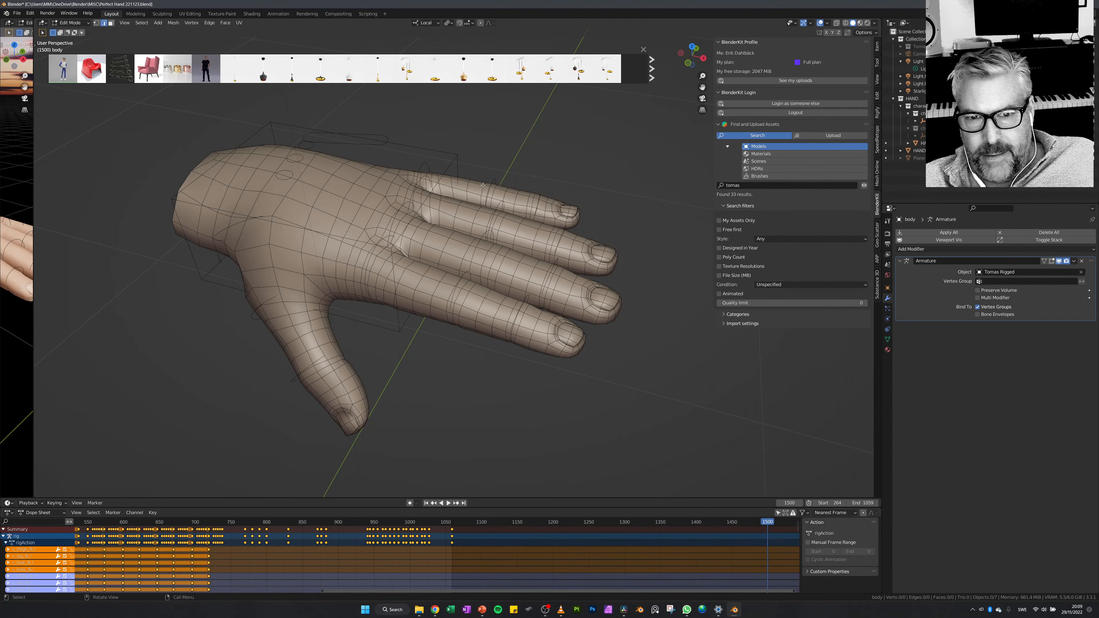
Return to Object Mode, select the separate HAND mesh and open it in Edit Mode.
{"action": "middle_click_drag", "start_coordinate": [455, 341], "coordinate": [342, 401]}
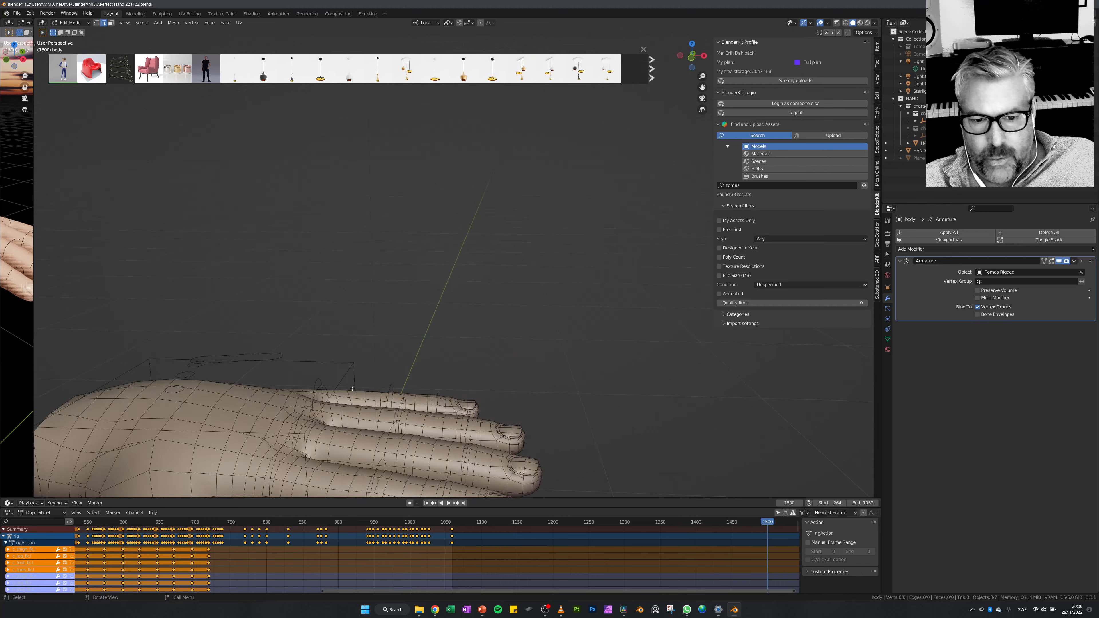
{"action": "scroll", "coordinate": [337, 403], "scroll_direction": "down", "scroll_amount": 4}
{"action": "key", "text": "ctrl+Tab"}
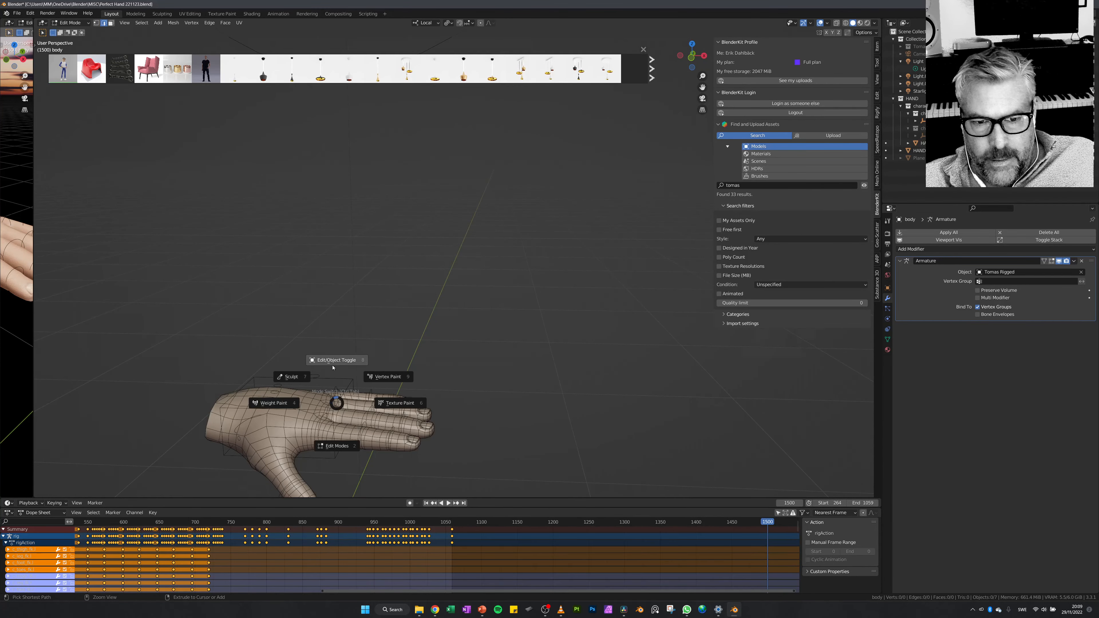
{"action": "left_click", "coordinate": [336, 379]}
{"action": "left_click", "coordinate": [349, 455]}
{"action": "middle_click_drag", "start_coordinate": [349, 455], "coordinate": [415, 323]}
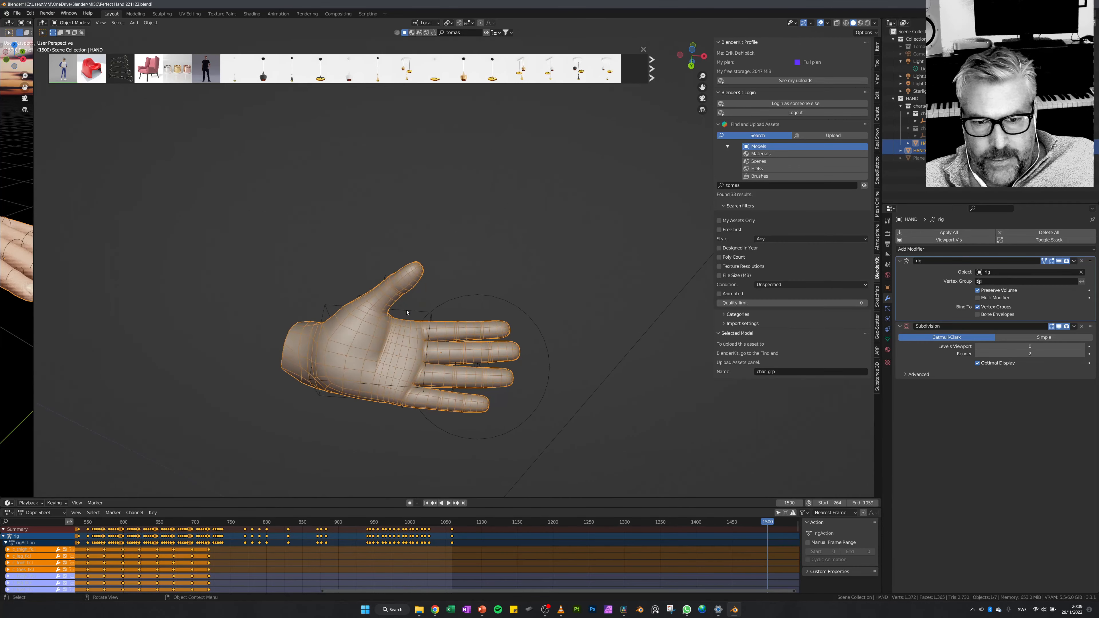
{"action": "scroll", "coordinate": [397, 343], "scroll_direction": "up", "scroll_amount": 4}
{"action": "middle_click_drag", "start_coordinate": [386, 369], "coordinate": [447, 353]}
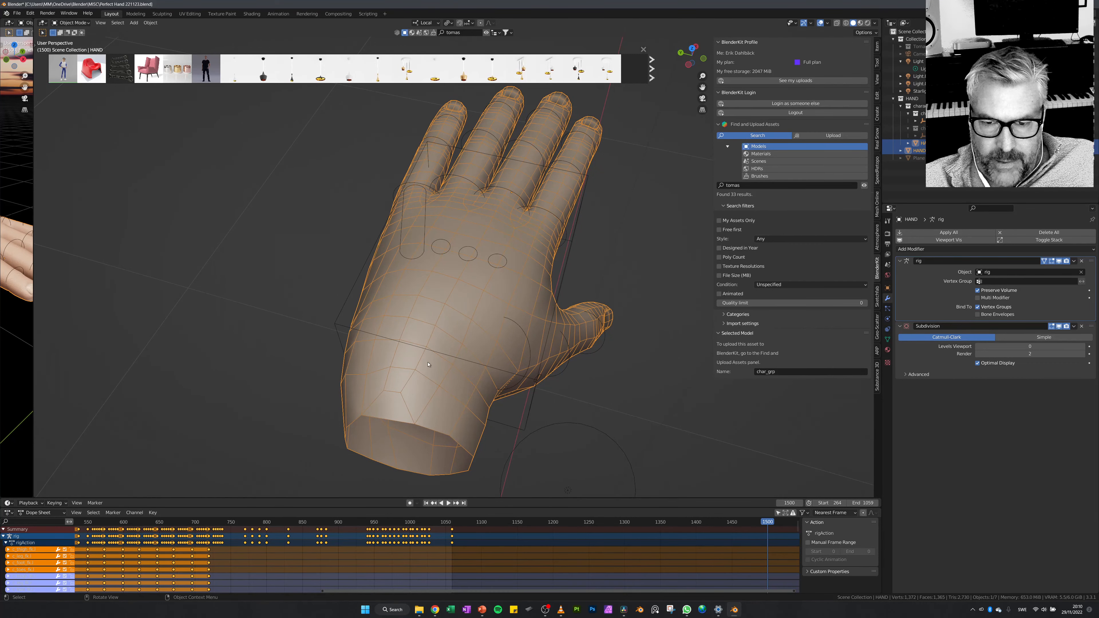
{"action": "middle_click_drag", "start_coordinate": [418, 411], "coordinate": [423, 404]}
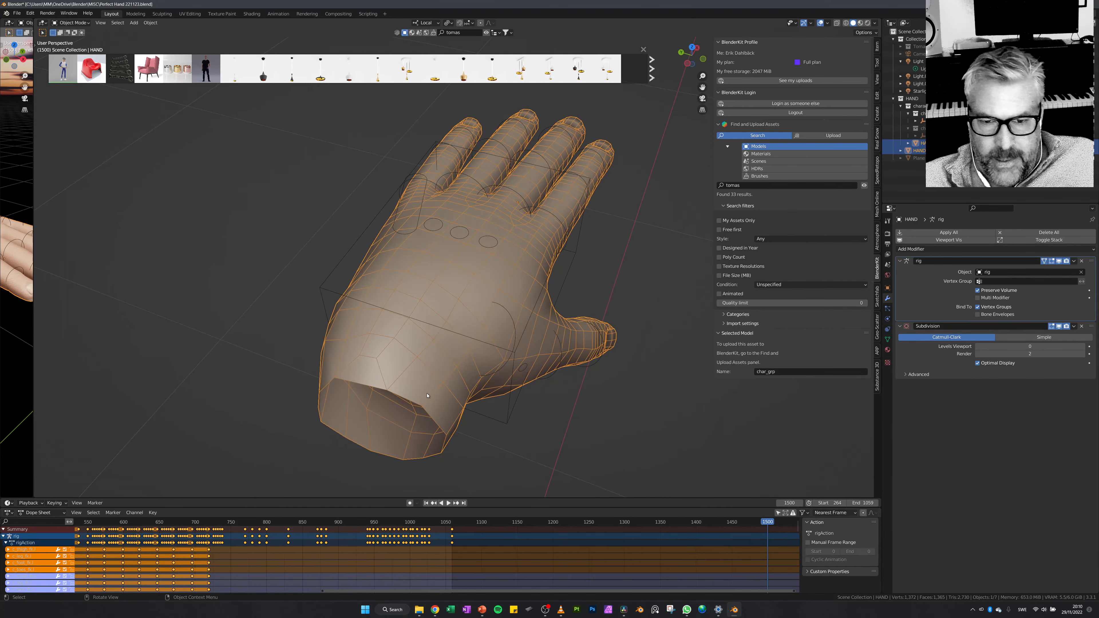
{"action": "key", "text": "Tab"}
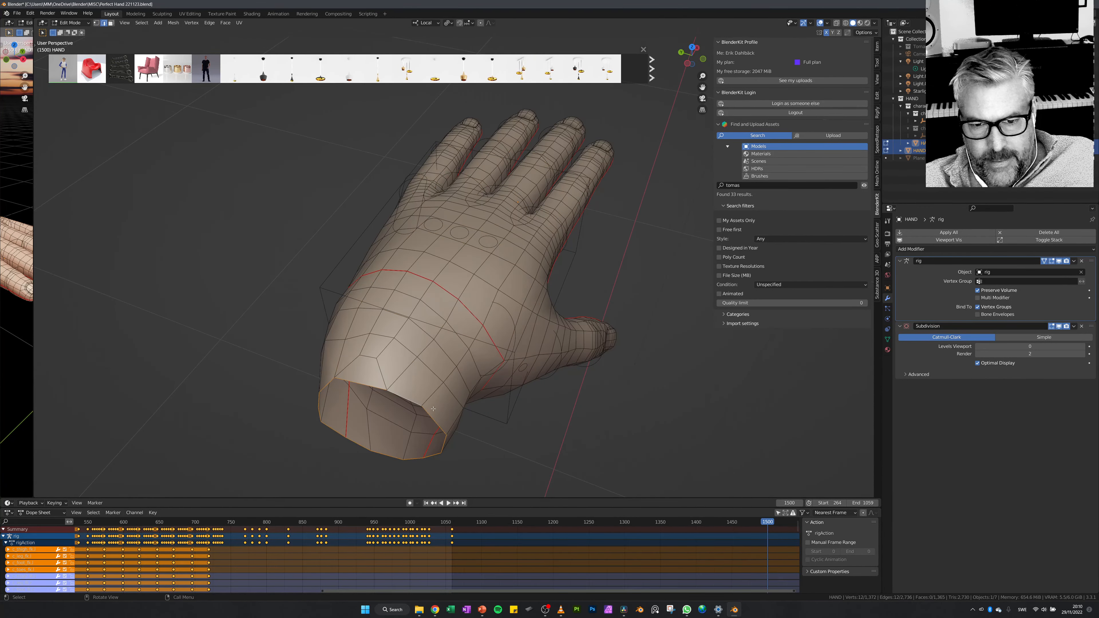
Examine the separated hand's topology, seams and open wrist edge, including the fingers and thumb.
{"action": "middle_click_drag", "start_coordinate": [434, 410], "coordinate": [403, 406]}
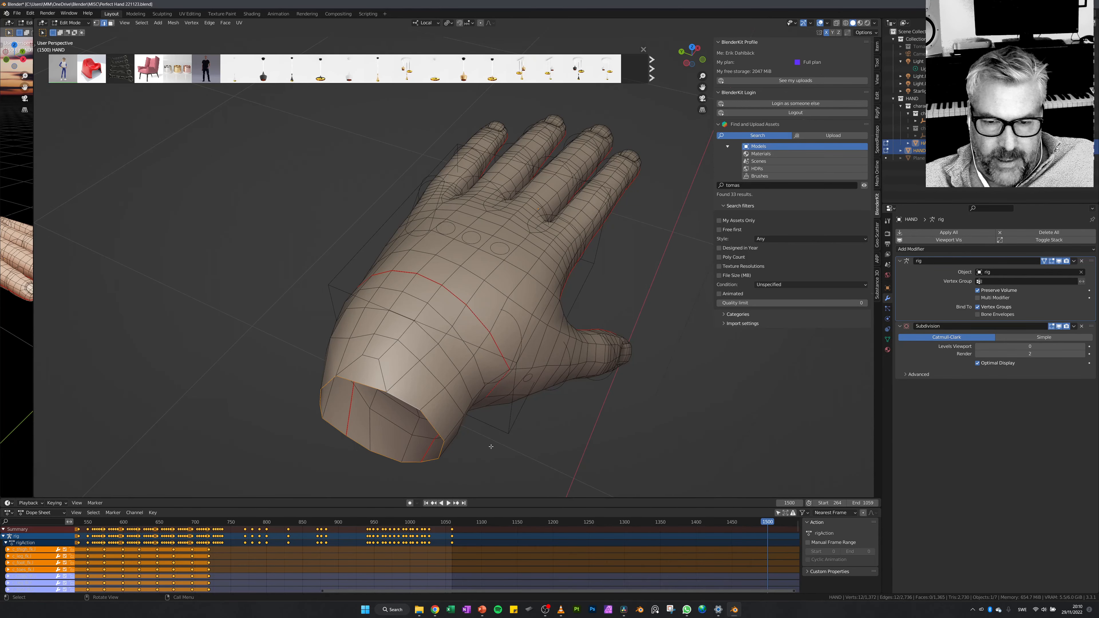
{"action": "middle_click_drag", "start_coordinate": [491, 446], "coordinate": [466, 394]}
{"action": "scroll", "coordinate": [430, 416], "scroll_direction": "down", "scroll_amount": 3}
{"action": "scroll", "coordinate": [471, 403], "scroll_direction": "up", "scroll_amount": 2}
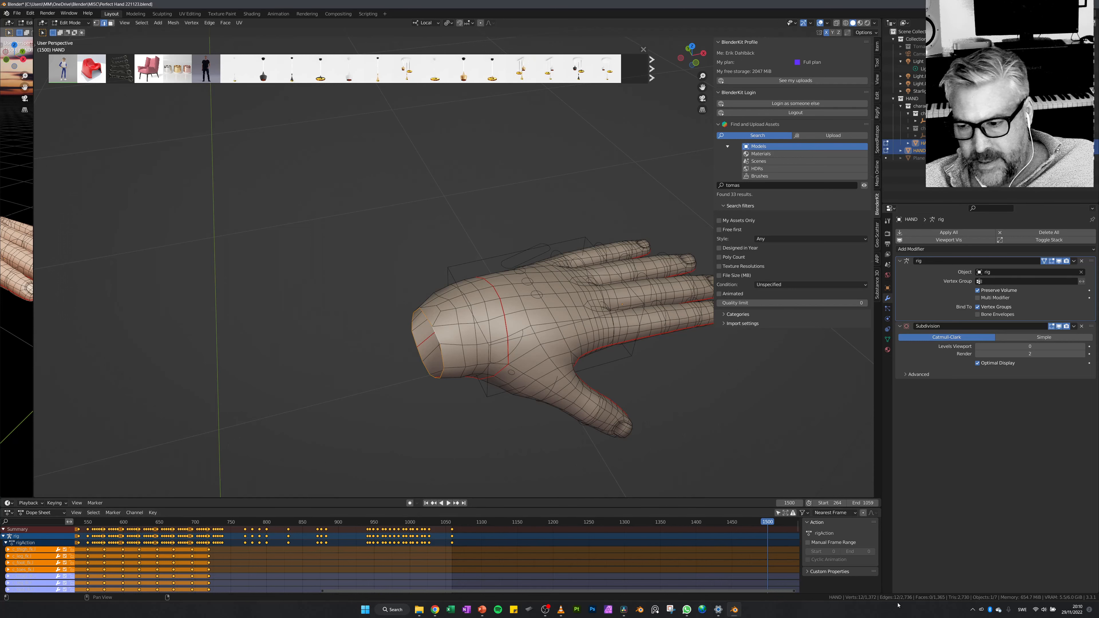
{"action": "scroll", "coordinate": [525, 425], "scroll_direction": "up", "scroll_amount": 2}
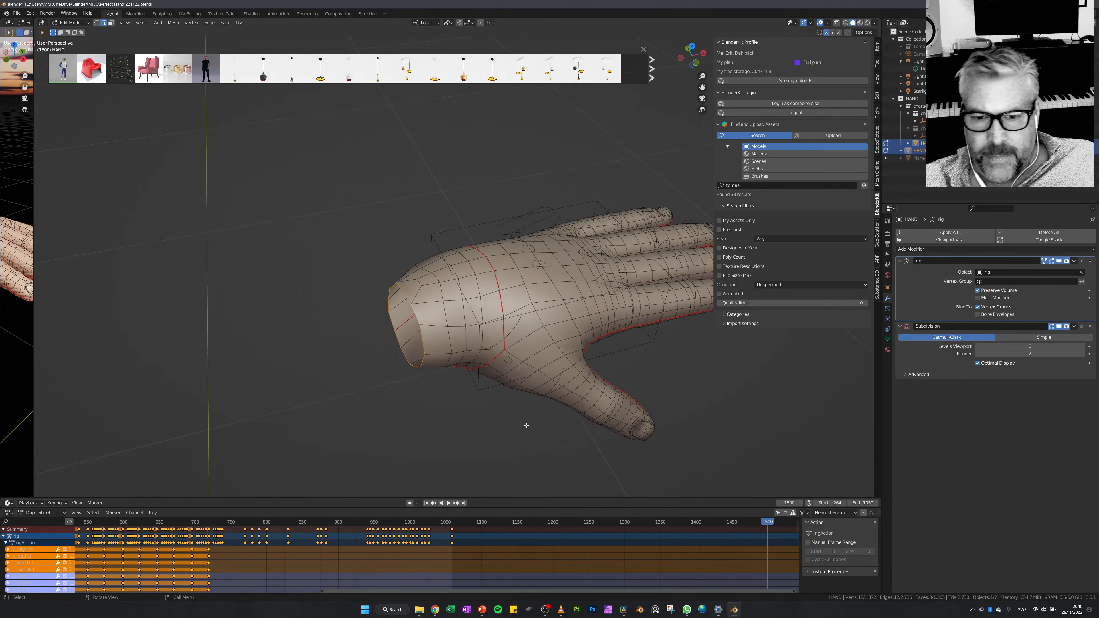
{"action": "middle_click_drag", "start_coordinate": [519, 382], "coordinate": [494, 376], "text": "shift"}
{"action": "middle_click_drag", "start_coordinate": [526, 362], "coordinate": [502, 374]}
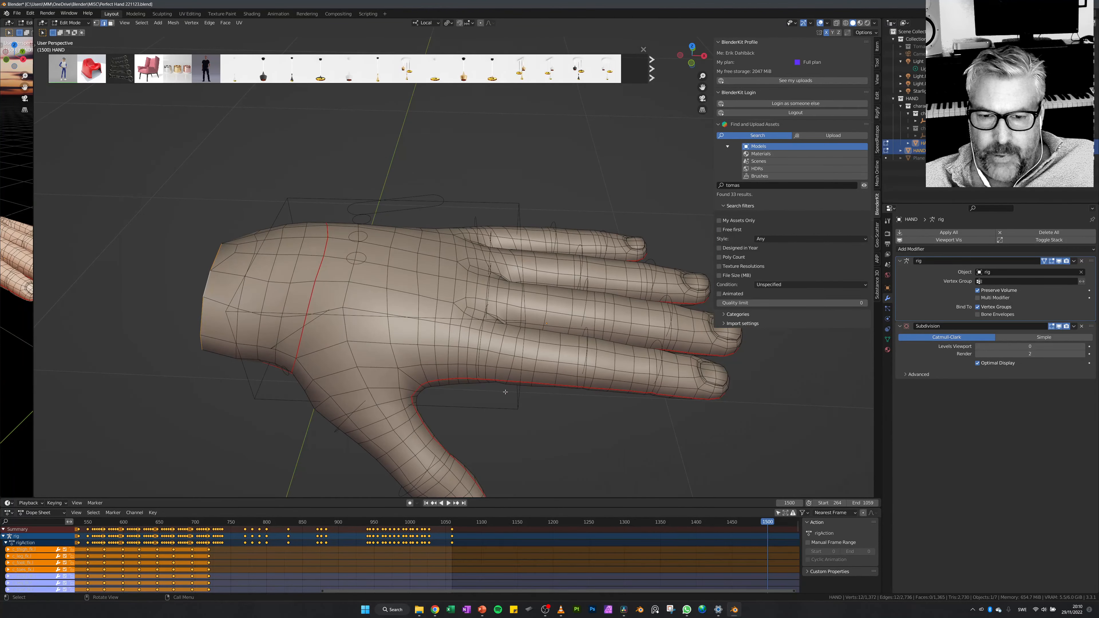
{"action": "scroll", "coordinate": [506, 392], "scroll_direction": "down", "scroll_amount": 1}
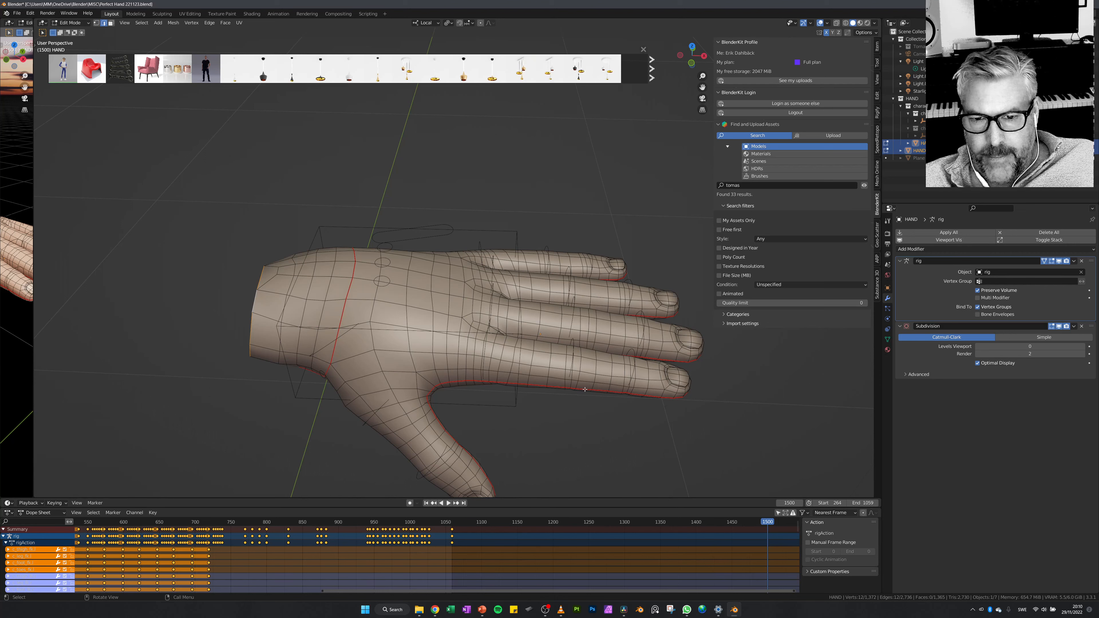
{"action": "scroll", "coordinate": [559, 413], "scroll_direction": "down", "scroll_amount": 2}
{"action": "middle_click_drag", "start_coordinate": [487, 424], "coordinate": [503, 409]}
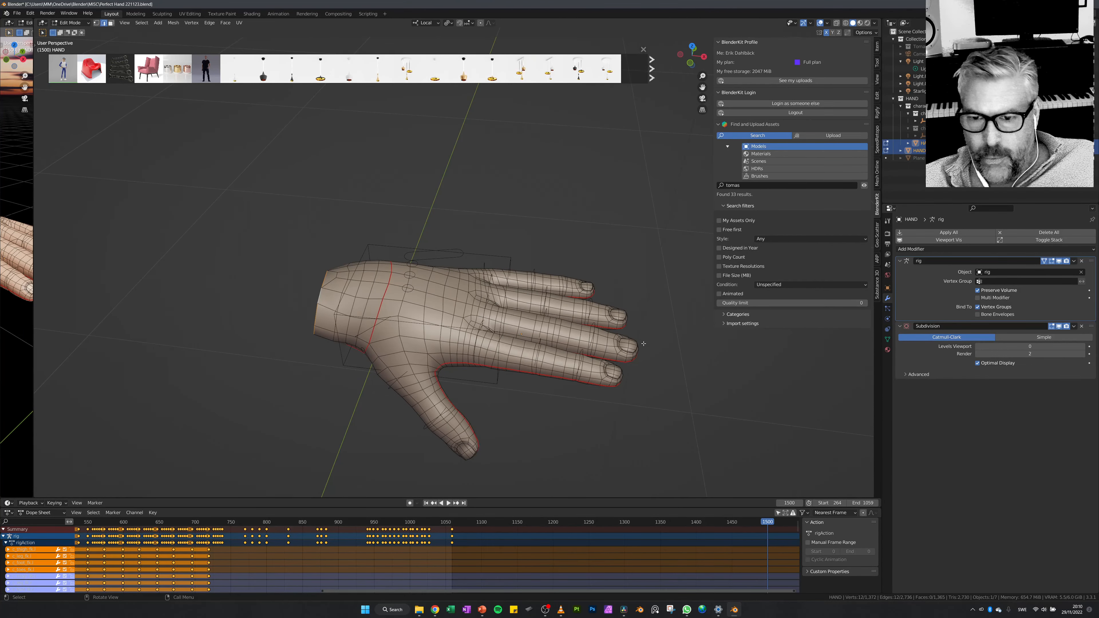
{"action": "middle_click_drag", "start_coordinate": [568, 395], "coordinate": [562, 392]}
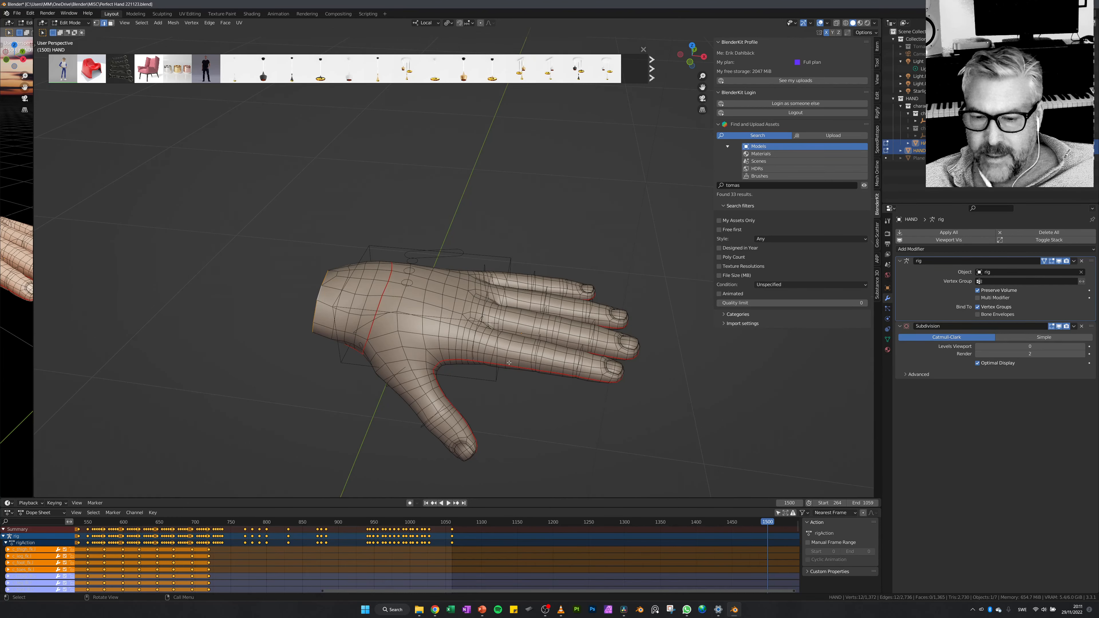
Return to Object Mode, select the hand's rig and edit its reference bones with Auto-Rig Pro.
{"action": "key", "text": "ctrl+Tab"}
{"action": "left_click", "coordinate": [500, 285]}
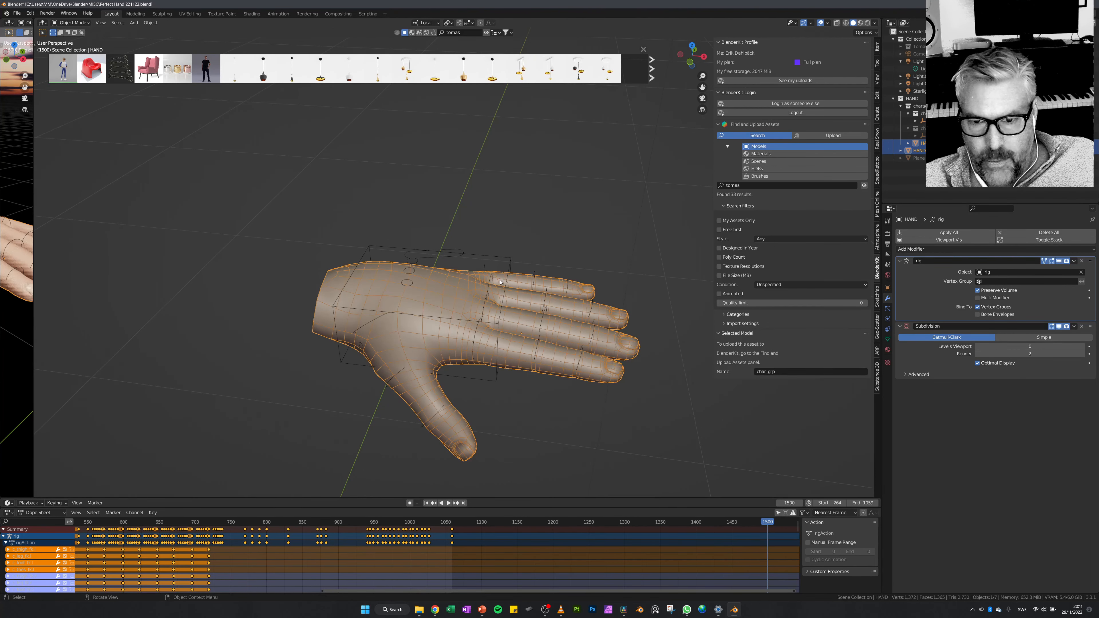
{"action": "left_click", "coordinate": [502, 259]}
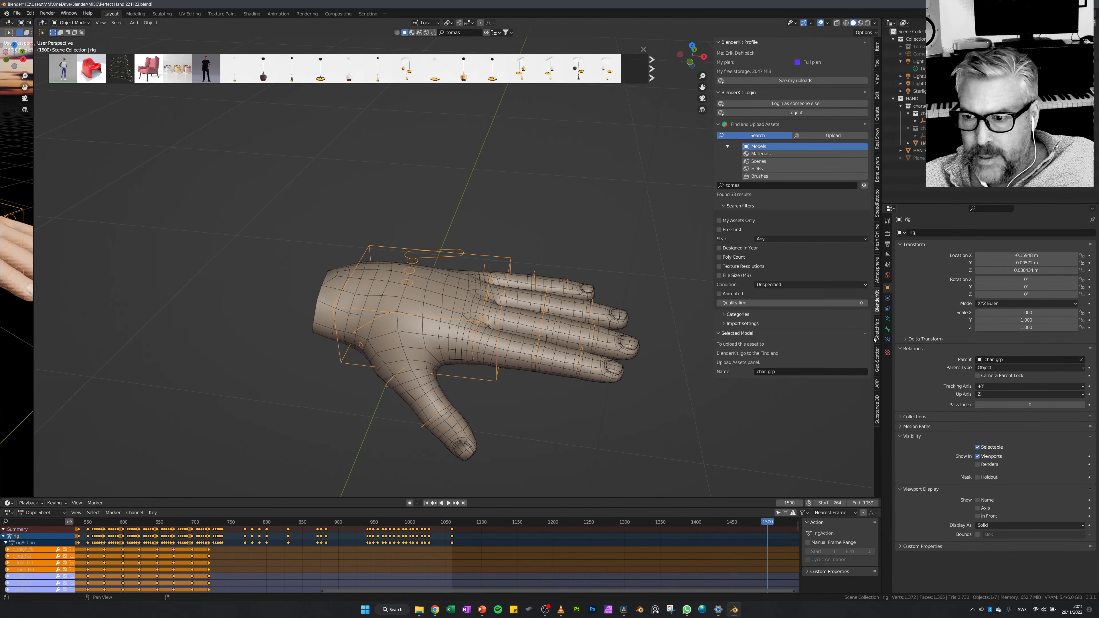
{"action": "left_click", "coordinate": [877, 386]}
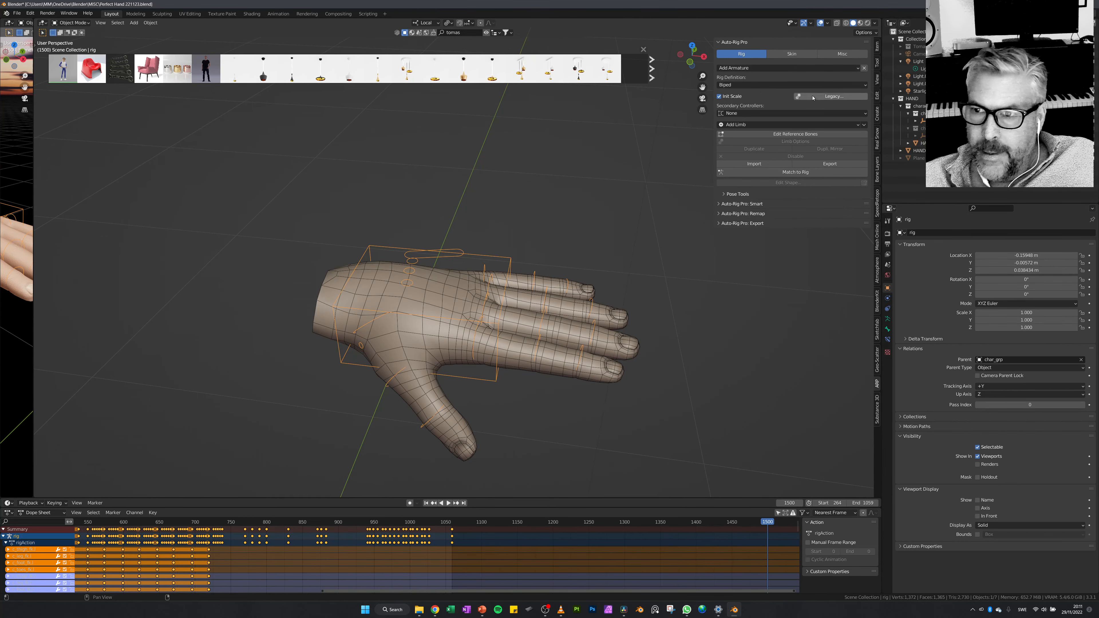
{"action": "left_click", "coordinate": [801, 134]}
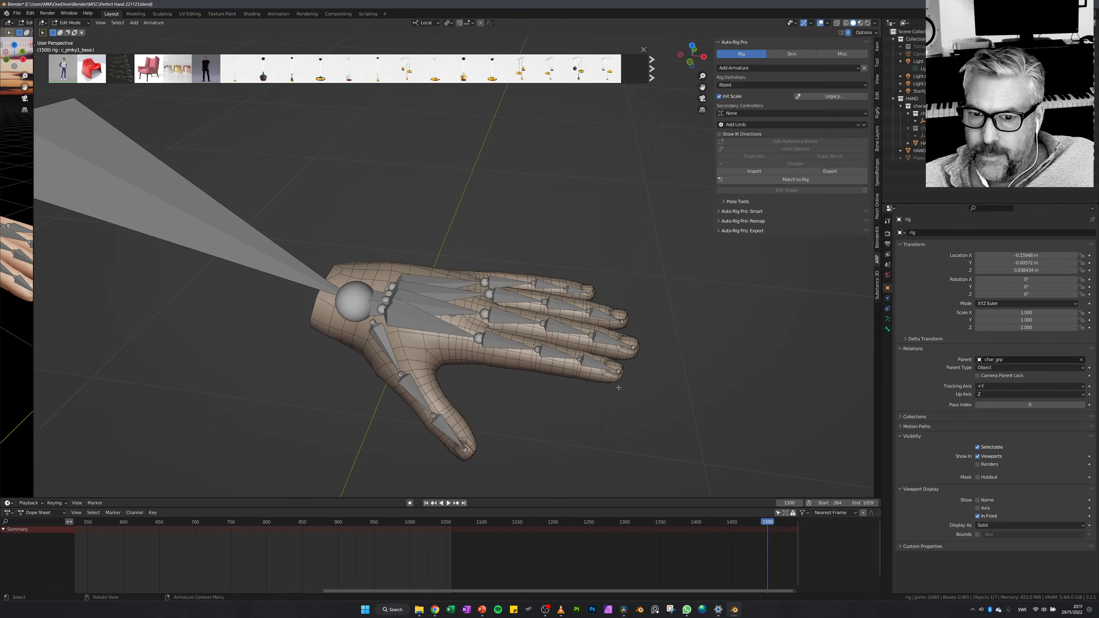
Turn on the display of bone axes for the hand's armature.
{"action": "middle_click_drag", "start_coordinate": [618, 392], "coordinate": [536, 300]}
{"action": "middle_click_drag", "start_coordinate": [492, 339], "coordinate": [539, 290]}
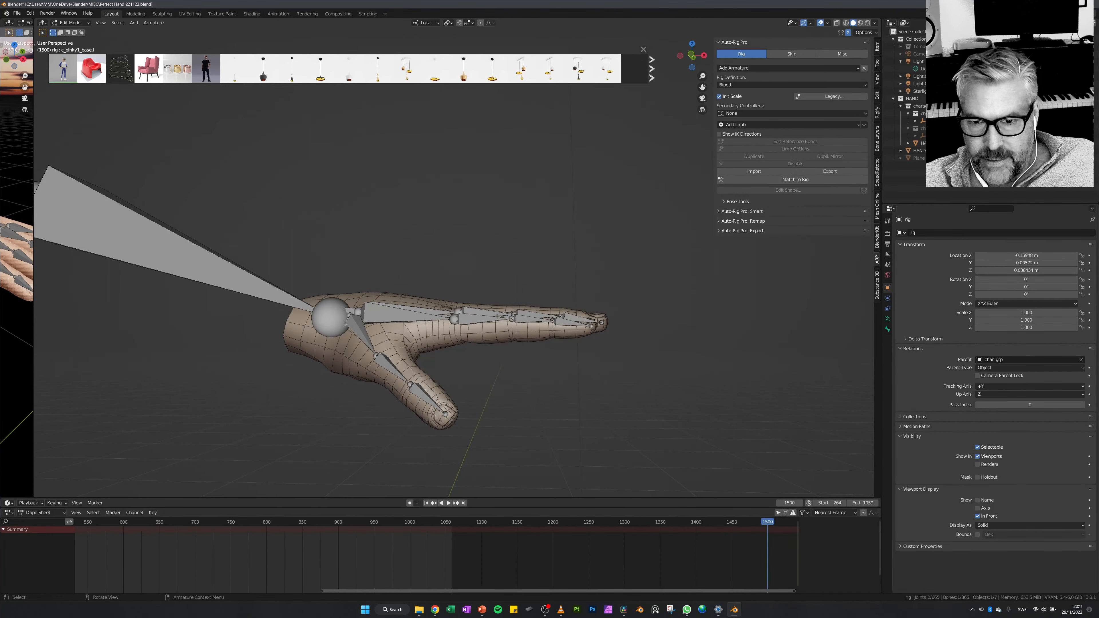
{"action": "middle_click_drag", "start_coordinate": [557, 320], "coordinate": [553, 388]}
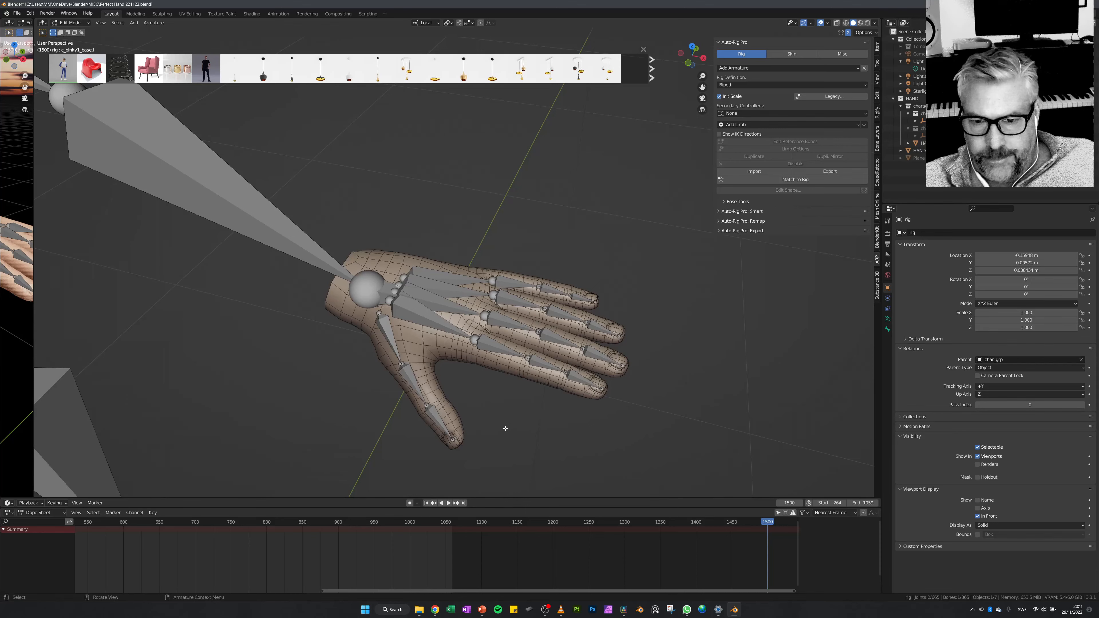
{"action": "middle_click_drag", "start_coordinate": [505, 428], "coordinate": [515, 405]}
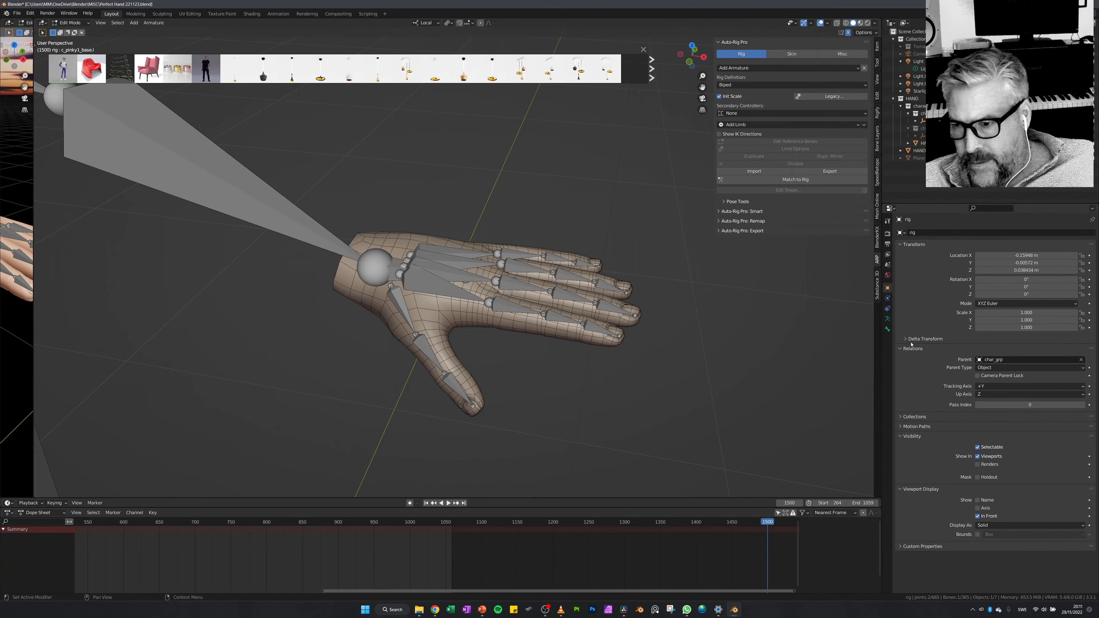
{"action": "left_click", "coordinate": [887, 318]}
{"action": "left_click", "coordinate": [977, 391]}
{"action": "middle_click_drag", "start_coordinate": [693, 368], "coordinate": [539, 389]}
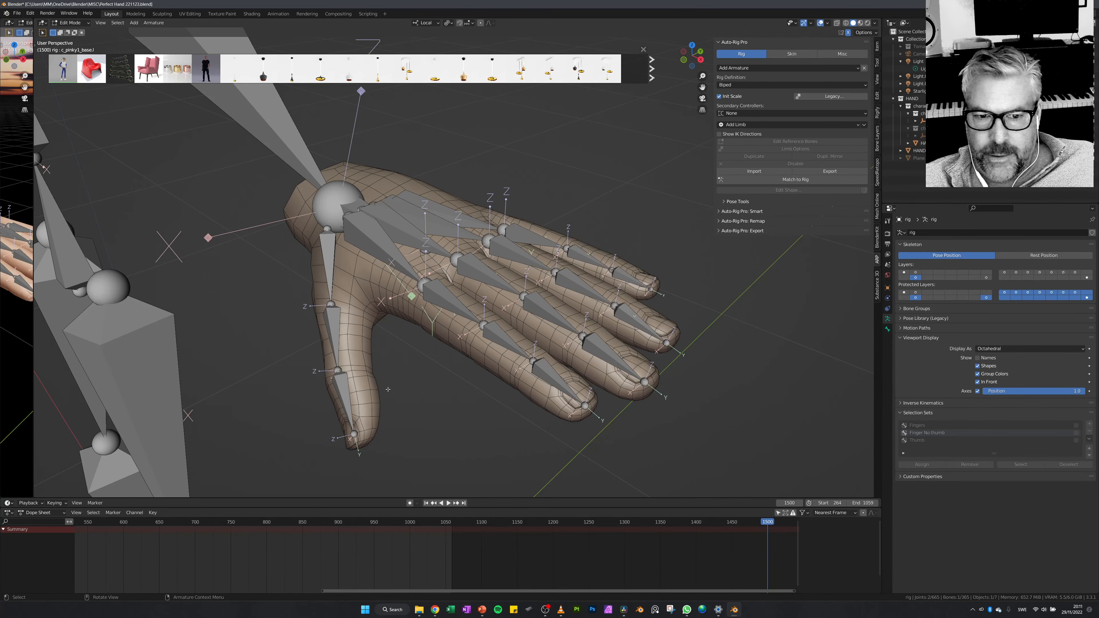
Check the direction of the finger bones' axes and turn off the display of the armature's bone axes.
{"action": "middle_click_drag", "start_coordinate": [388, 389], "coordinate": [370, 342]}
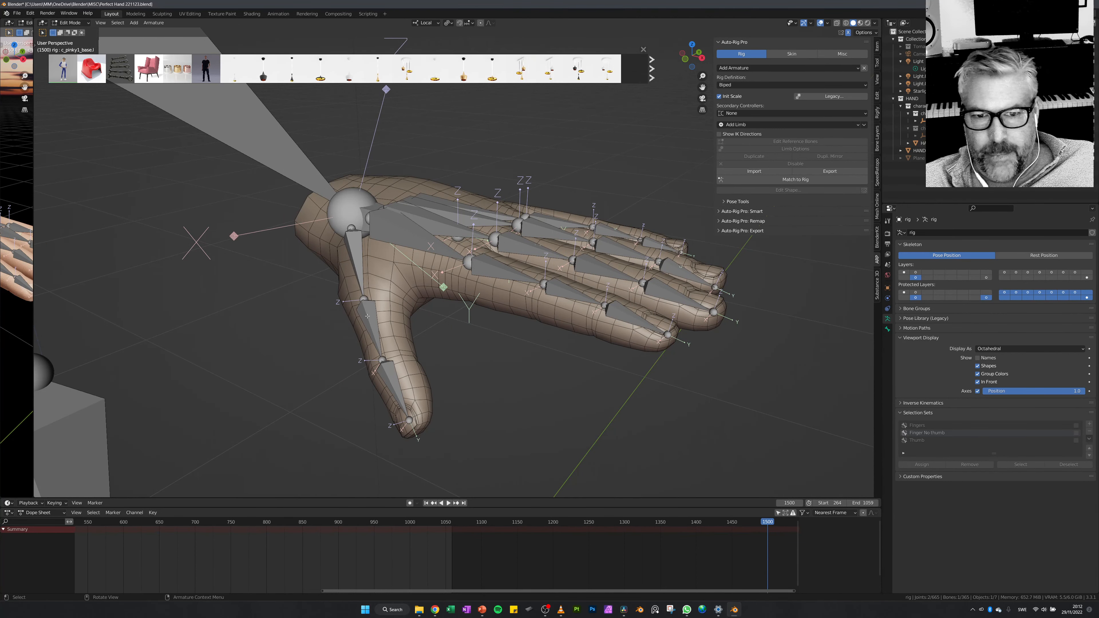
{"action": "mouse_move", "coordinate": [375, 332]}
{"action": "middle_mouse_down"}
{"action": "mouse_move", "coordinate": [369, 324]}
{"action": "mouse_move", "coordinate": [377, 334]}
{"action": "middle_mouse_up"}
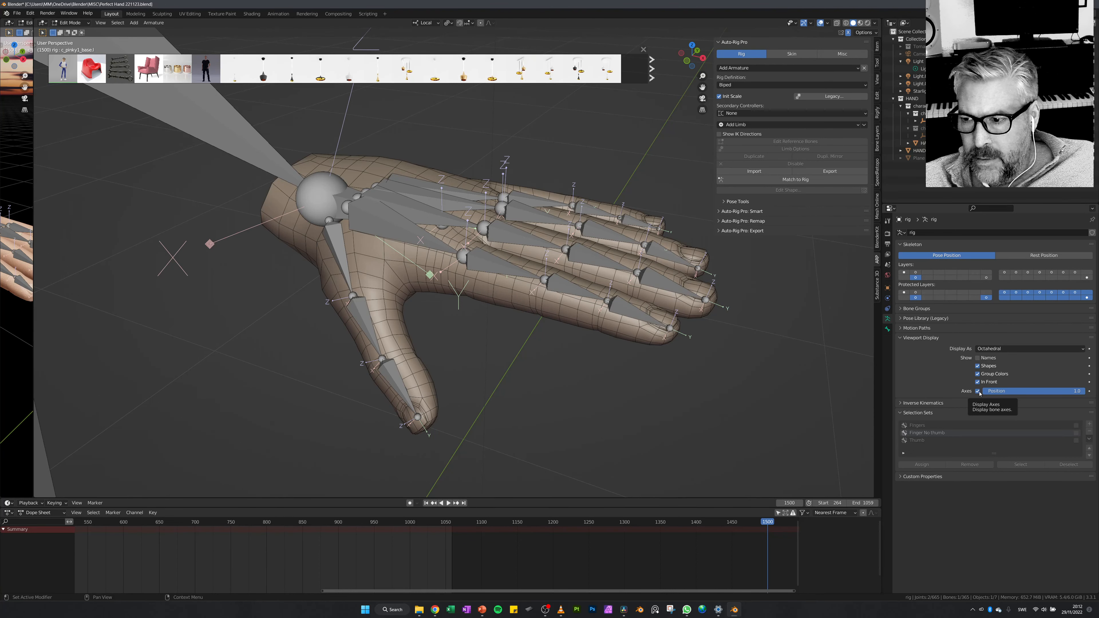
{"action": "left_click", "coordinate": [978, 391]}
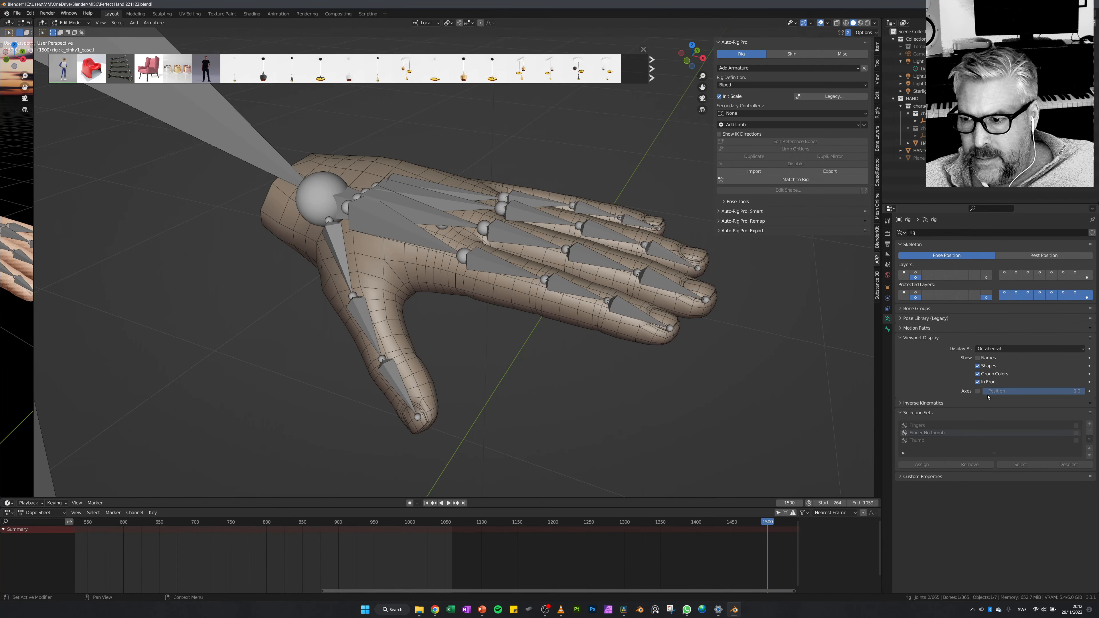
{"action": "middle_click_drag", "start_coordinate": [583, 380], "coordinate": [589, 385]}
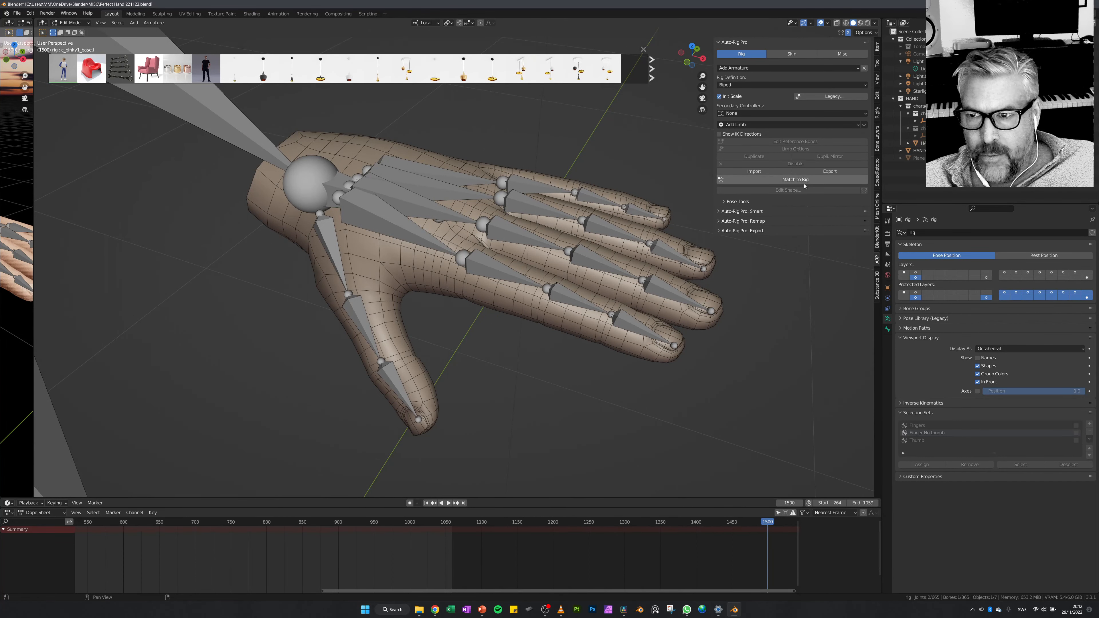
Review the Limb Options from the middle fingertip's reference bone, including Rot from Scale and Fingers IK-FK, and match the reference bones to the rig.
{"action": "left_click", "coordinate": [671, 290]}
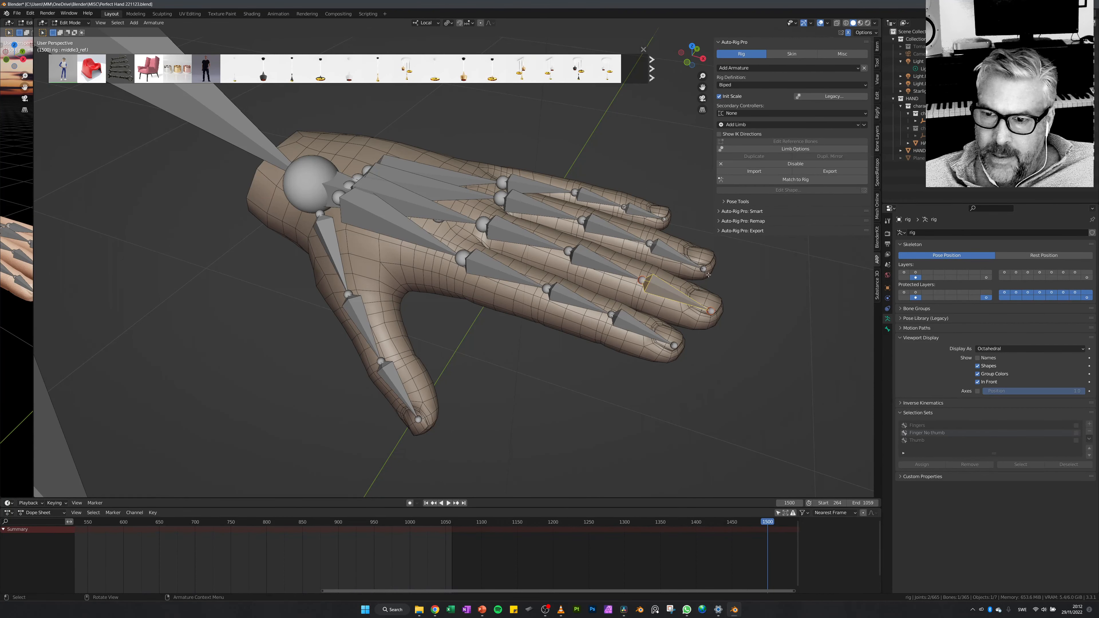
{"action": "left_click", "coordinate": [801, 150]}
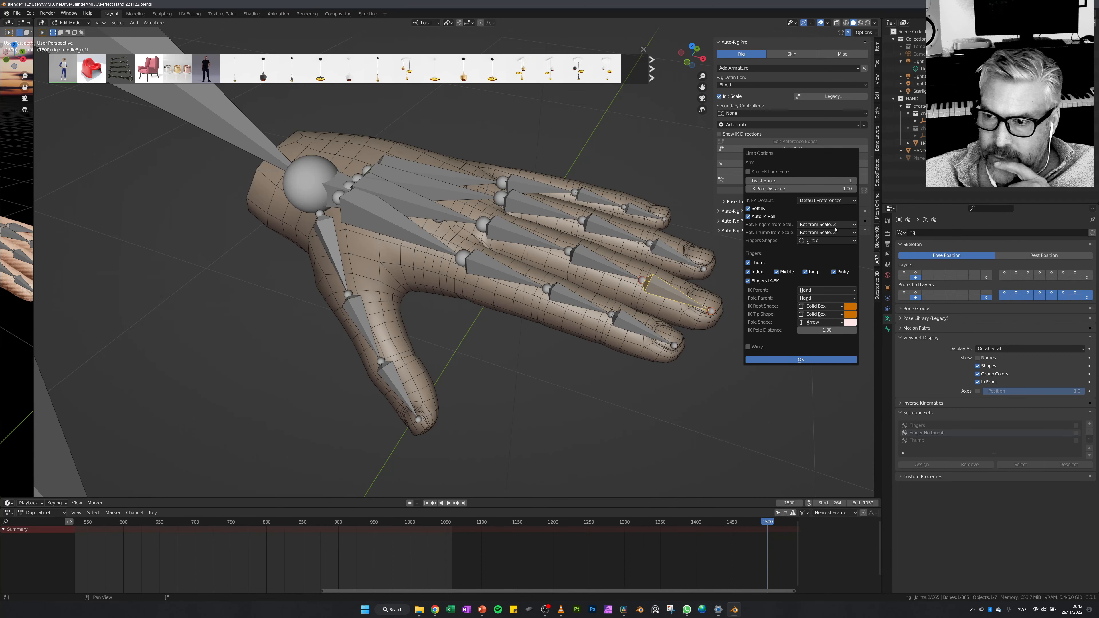
{"action": "left_click", "coordinate": [854, 224]}
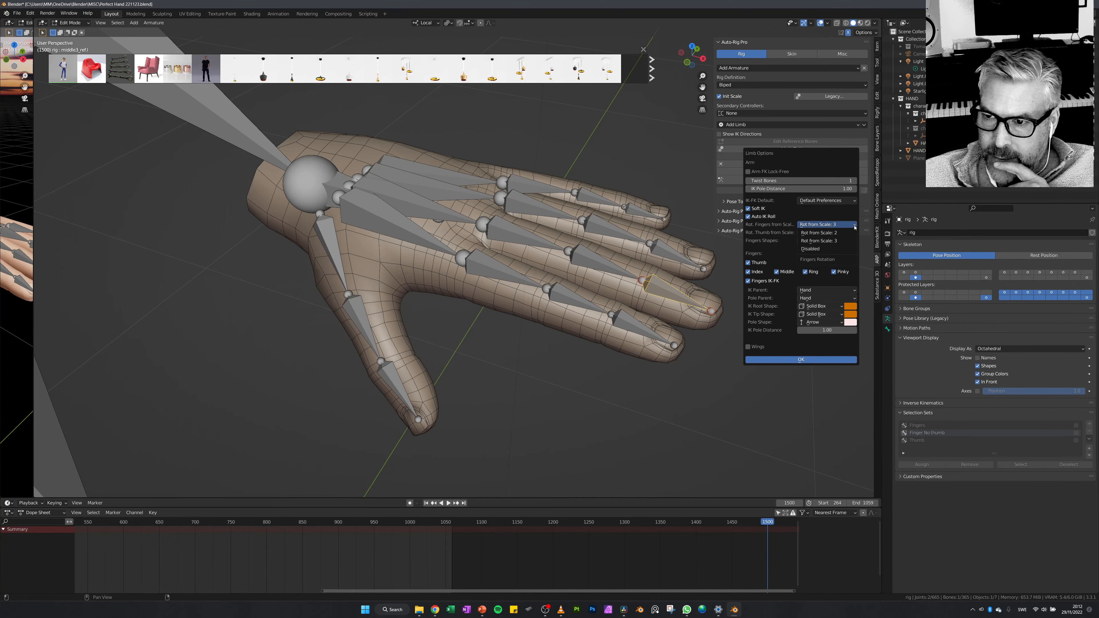
{"action": "left_click", "coordinate": [828, 241]}
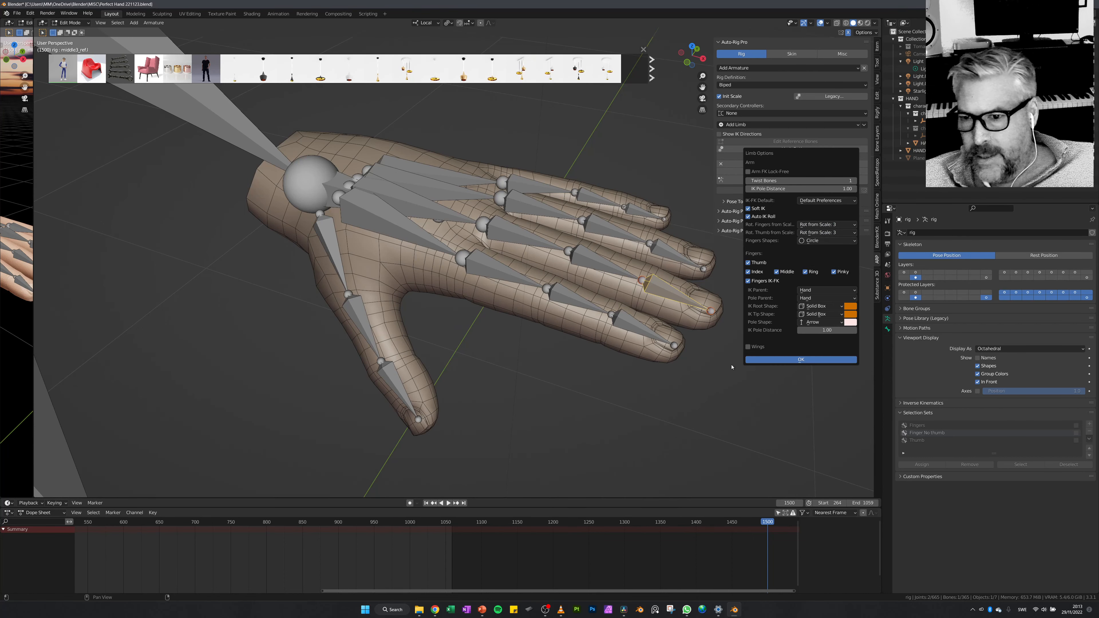
{"action": "key", "text": "Escape"}
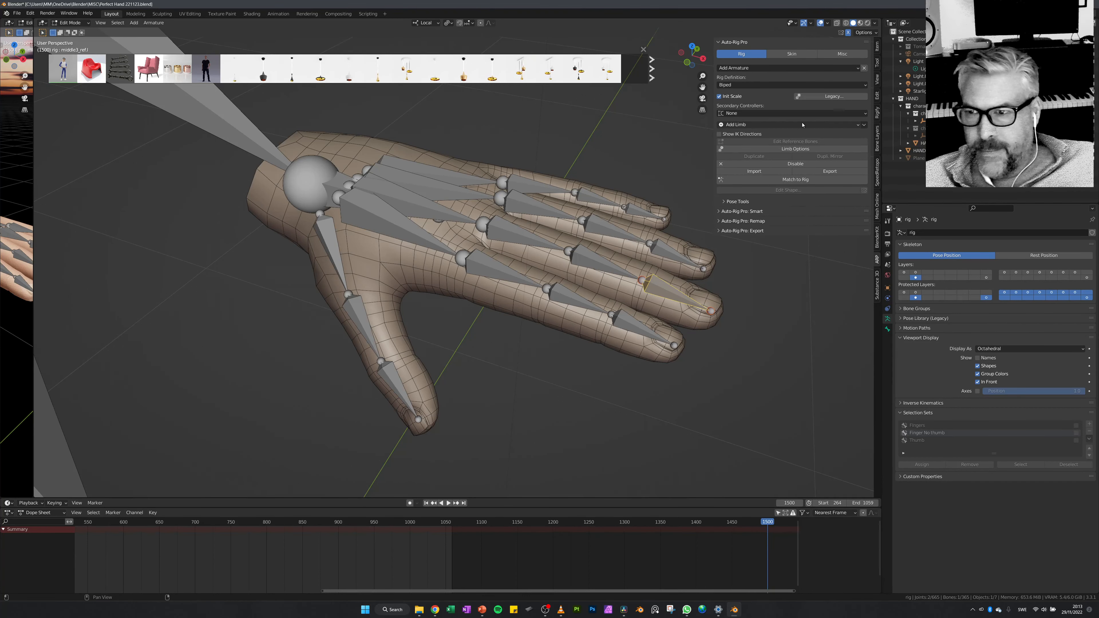
{"action": "left_click", "coordinate": [795, 148]}
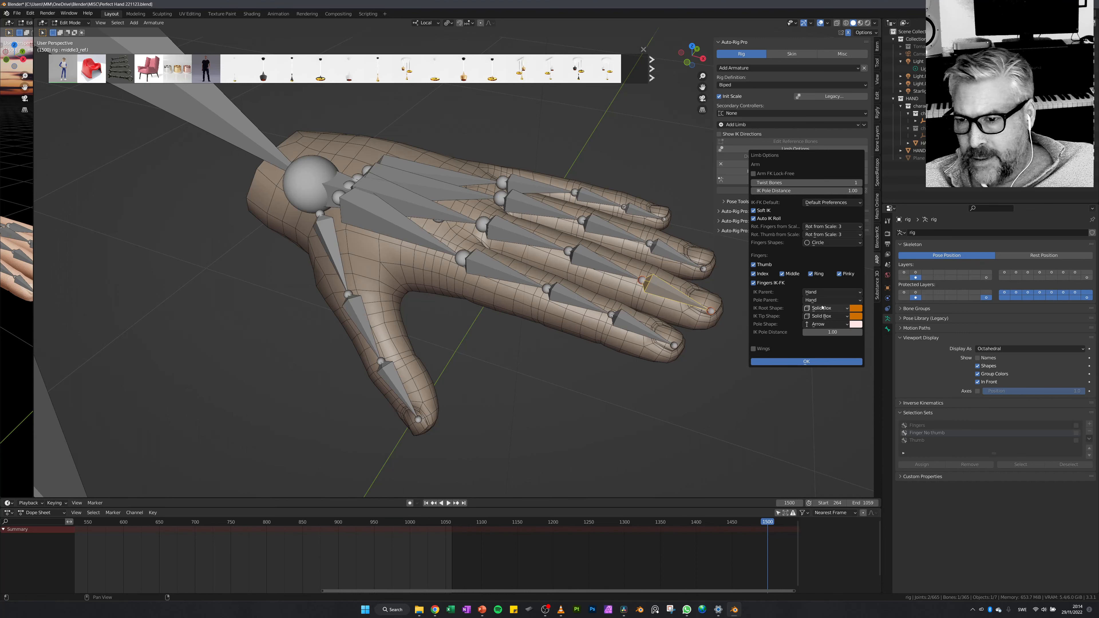
{"action": "left_click", "coordinate": [823, 293]}
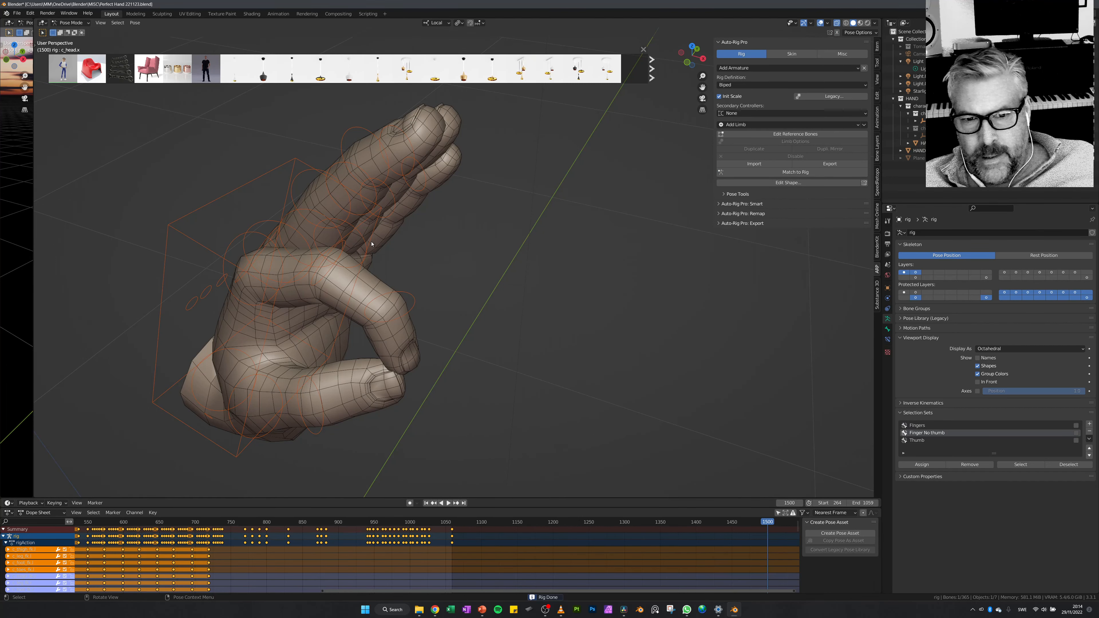
Select all of the hand rig's controls and clear their rotation and location to return the hand to its flat rest pose.
{"action": "left_click", "coordinate": [371, 244]}
{"action": "middle_click_drag", "start_coordinate": [371, 244], "coordinate": [428, 259]}
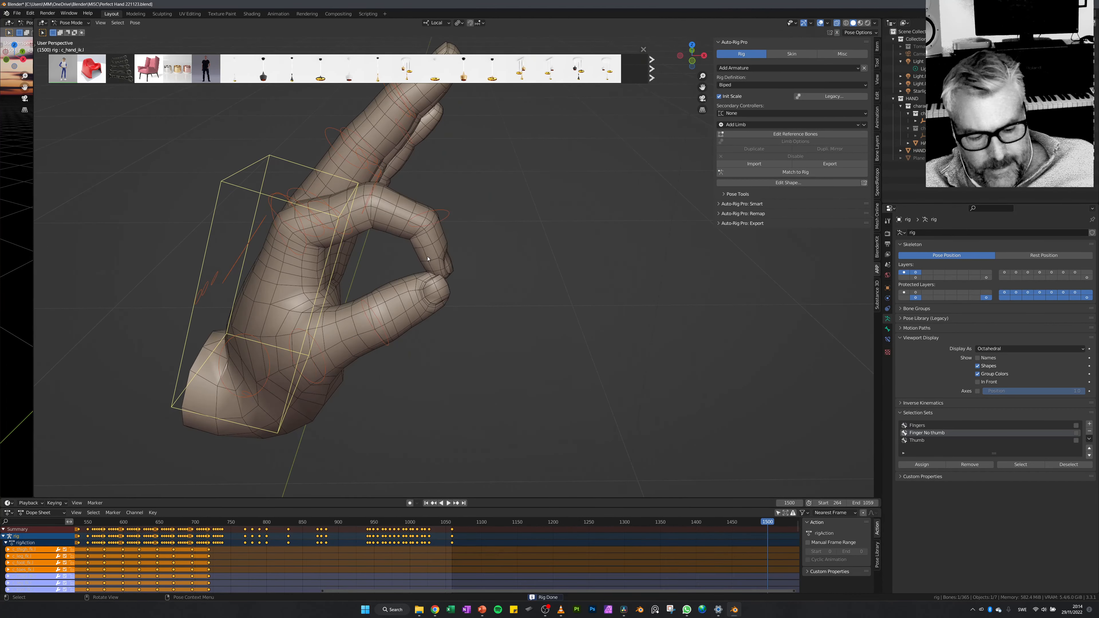
{"action": "key", "text": "a"}
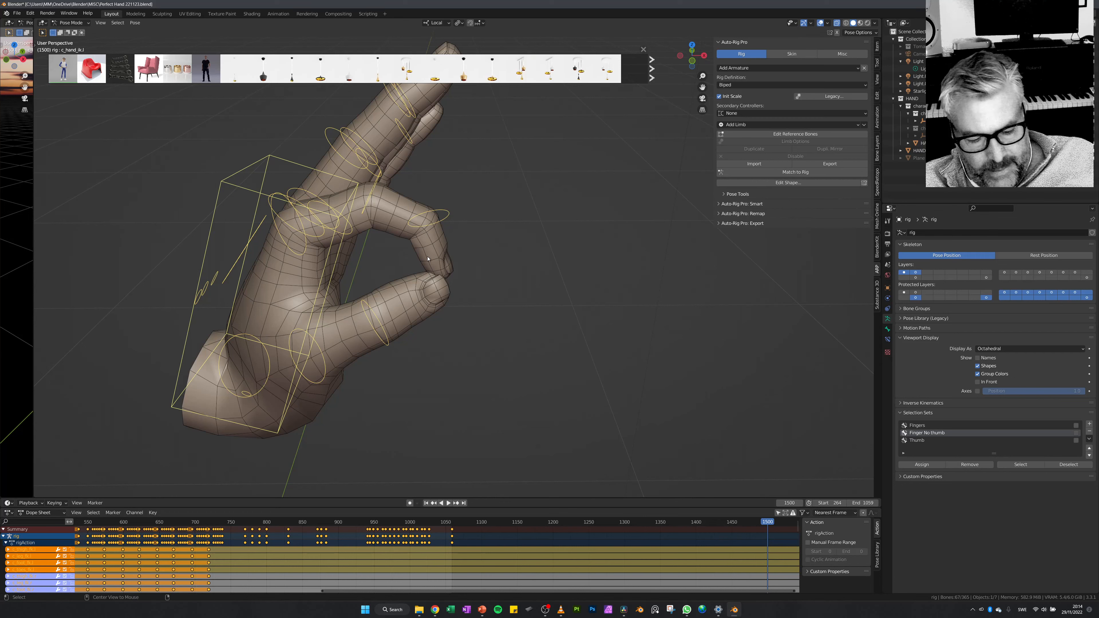
{"action": "key", "text": "alt+r"}
{"action": "key", "text": "alt+g"}
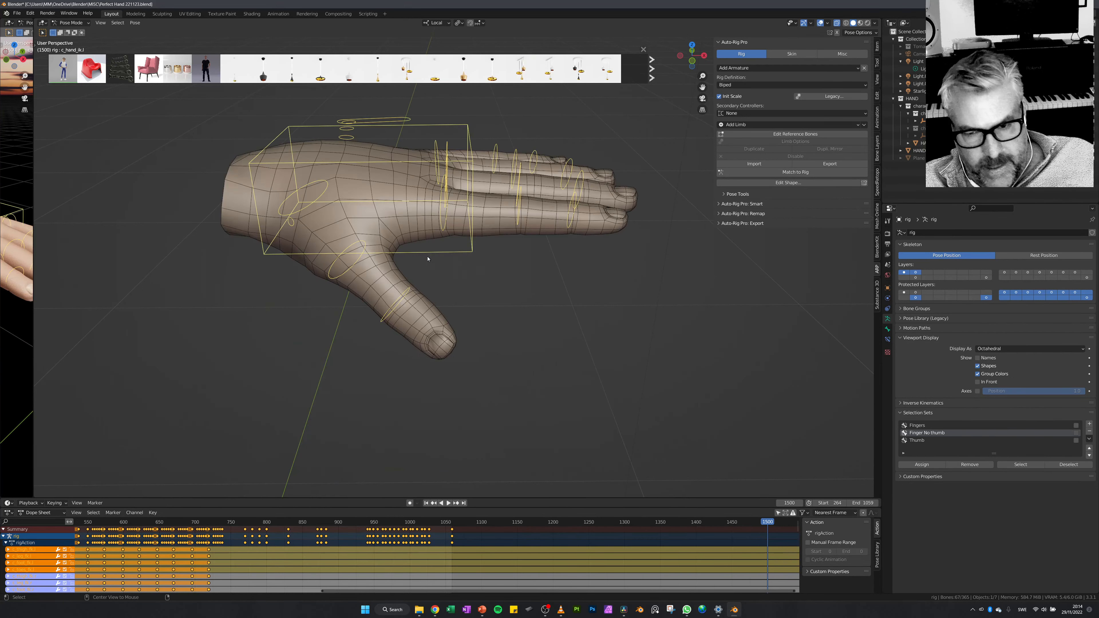
{"action": "middle_click_drag", "start_coordinate": [494, 276], "coordinate": [464, 277]}
{"action": "scroll", "coordinate": [482, 278], "scroll_direction": "down", "scroll_amount": 3}
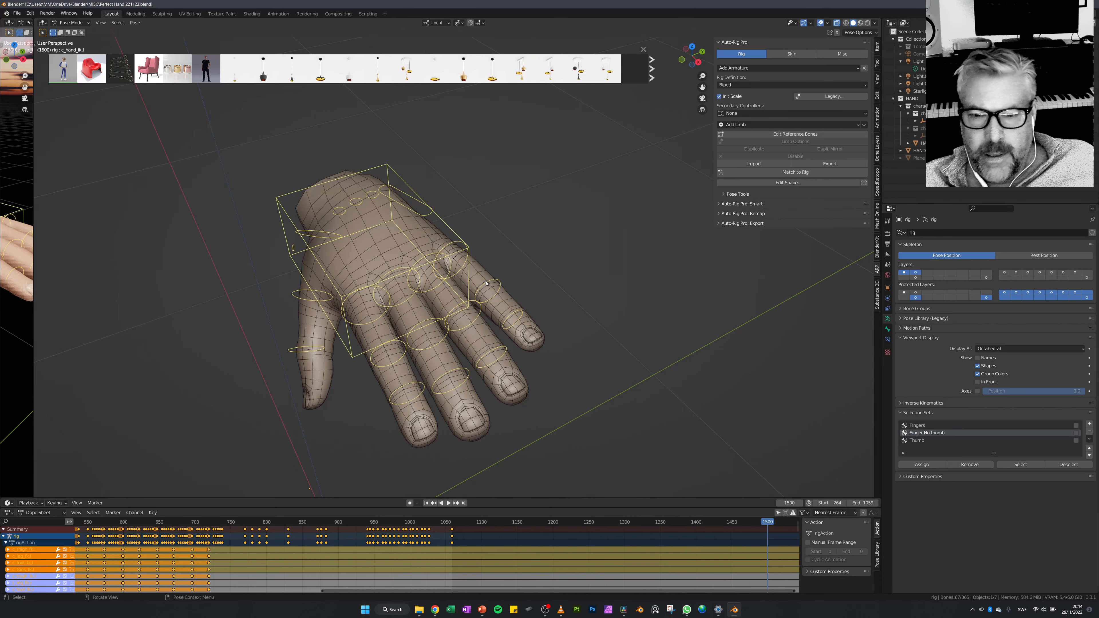
{"action": "middle_click_drag", "start_coordinate": [458, 284], "coordinate": [435, 241]}
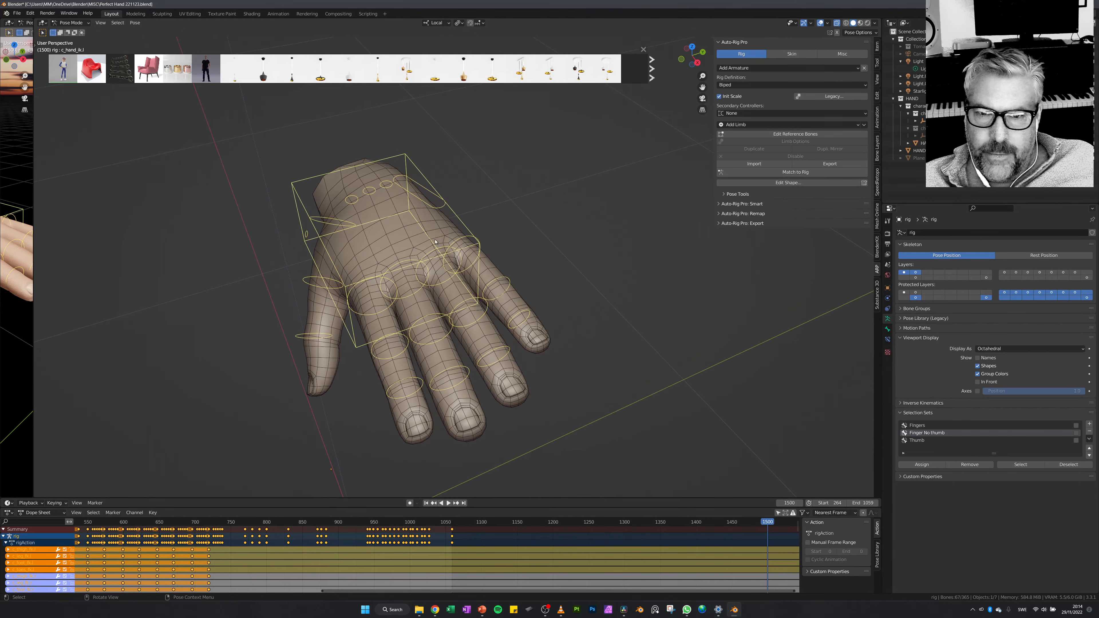
Spread the fingers slightly by rotating the pinky base control around its local Z axis.
{"action": "left_click", "coordinate": [438, 211]}
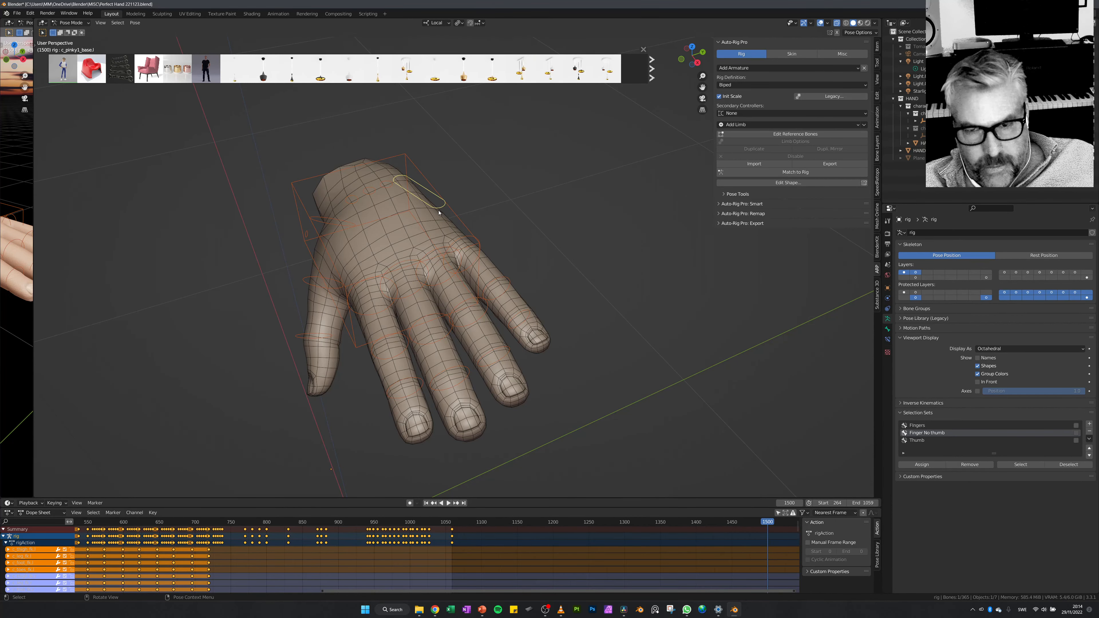
{"action": "left_click", "coordinate": [448, 25]}
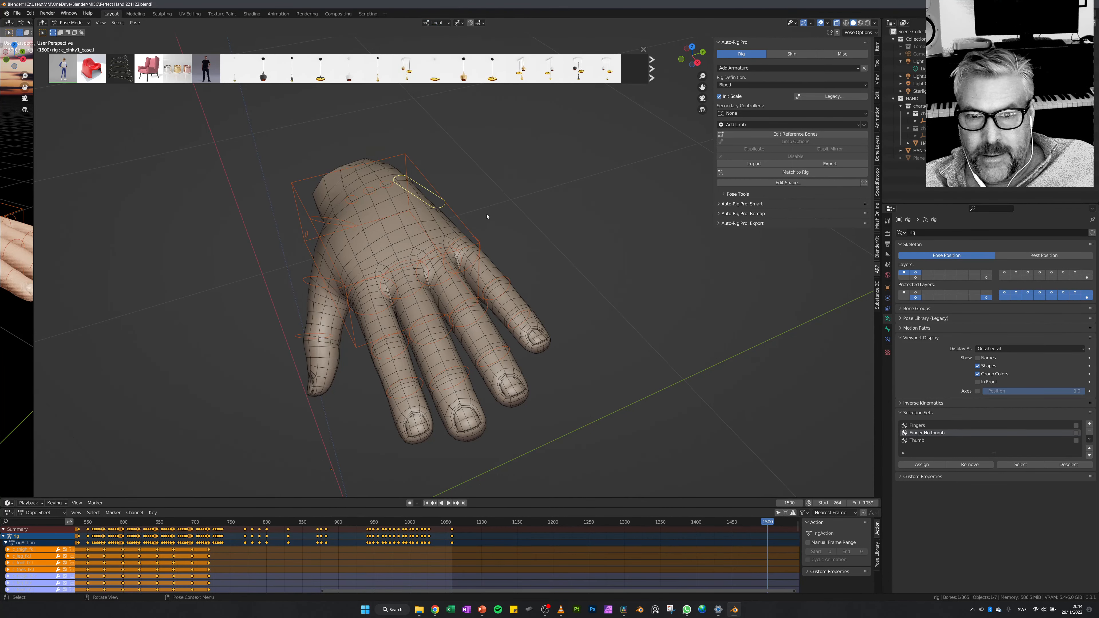
{"action": "key", "text": "r"}
{"action": "key", "text": "z"}
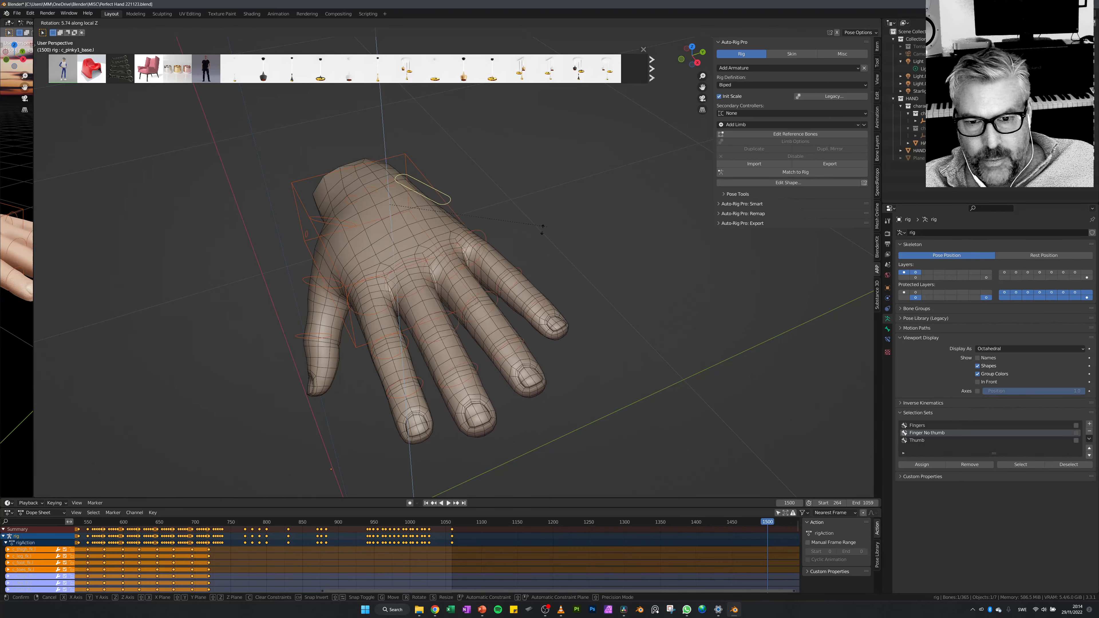
{"action": "left_click", "coordinate": [500, 249]}
Bend the fingers downward by rotating the pinky base control about -13° around its local X axis.
{"action": "middle_click_drag", "start_coordinate": [478, 332], "coordinate": [511, 309]}
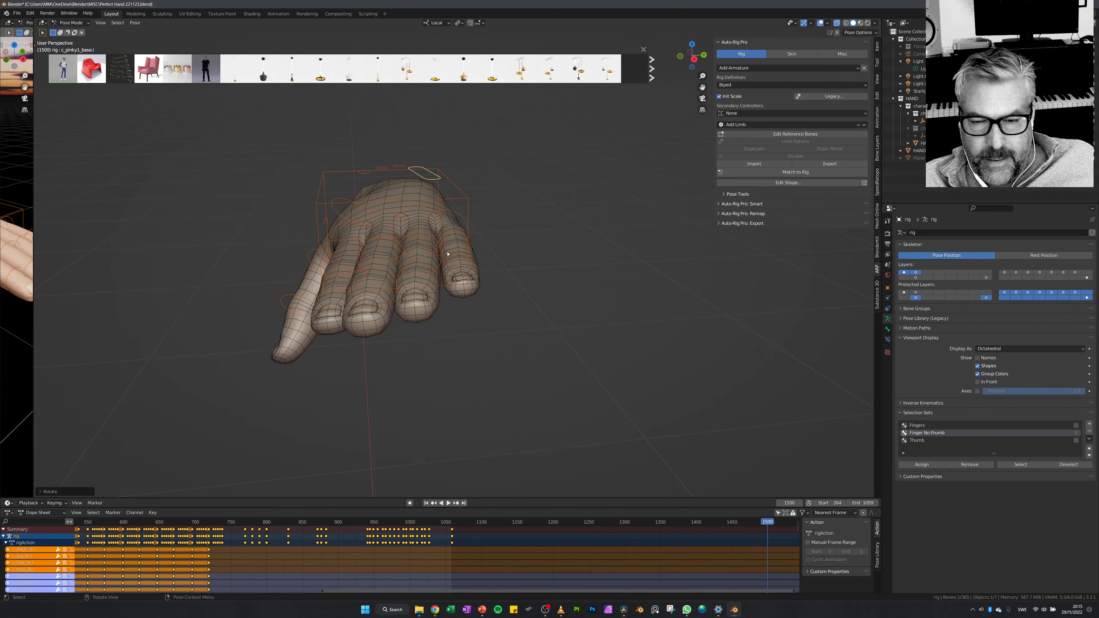
{"action": "middle_click_drag", "start_coordinate": [400, 235], "coordinate": [442, 229]}
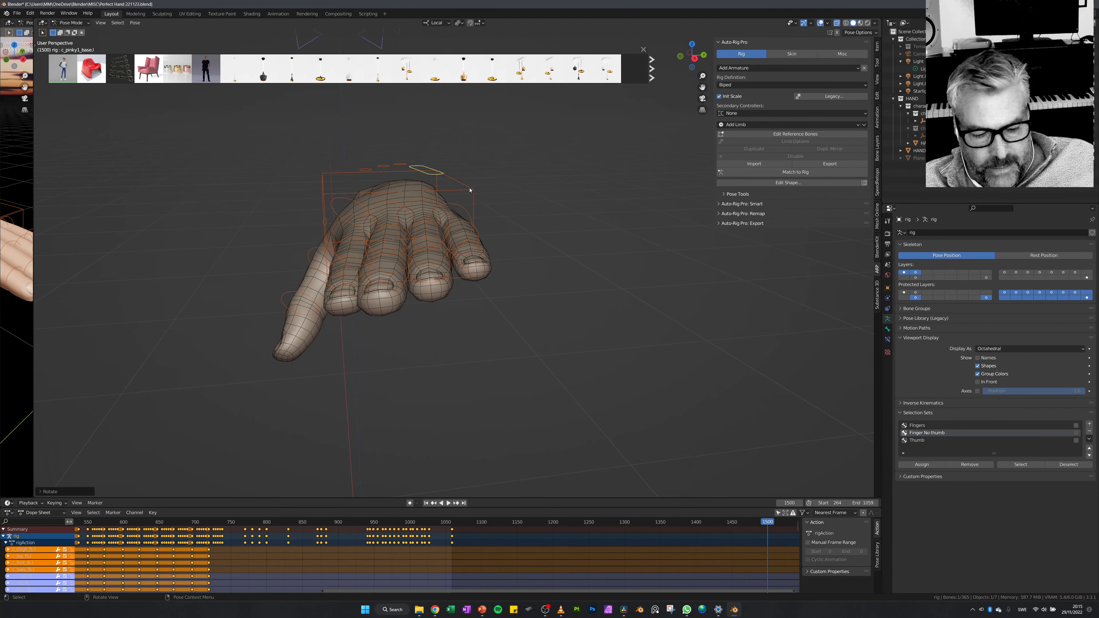
{"action": "key", "text": "r"}
{"action": "key", "text": "x"}
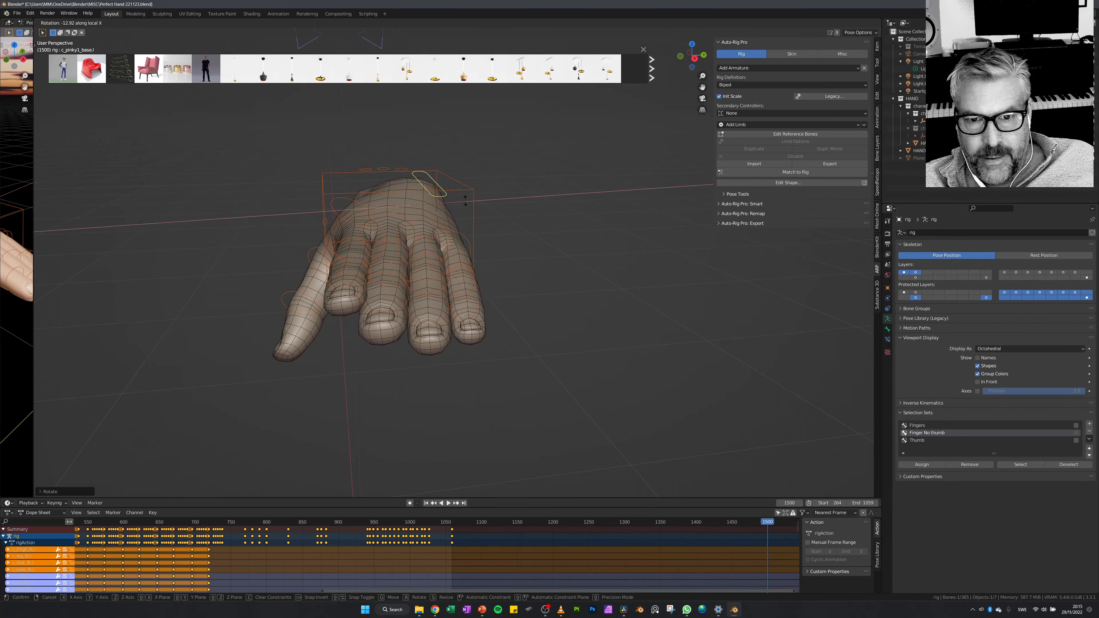
{"action": "left_click", "coordinate": [467, 204]}
{"action": "middle_click_drag", "start_coordinate": [467, 205], "coordinate": [445, 255]}
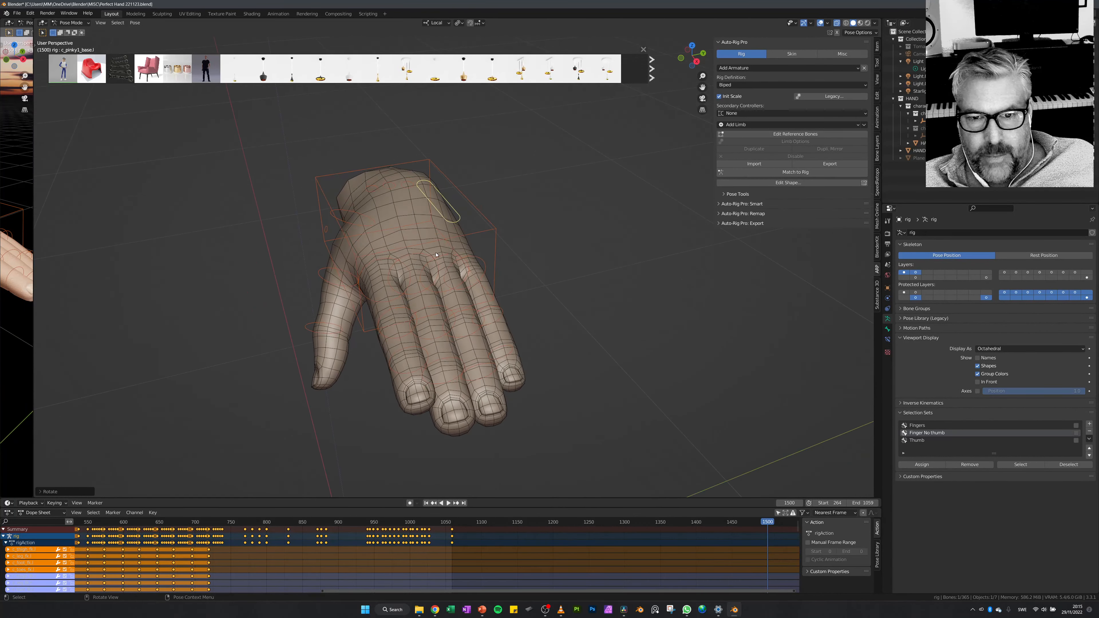
Select the first controls of the four fingers and scale them down to curl the fingers.
{"action": "left_click", "coordinate": [382, 261]}
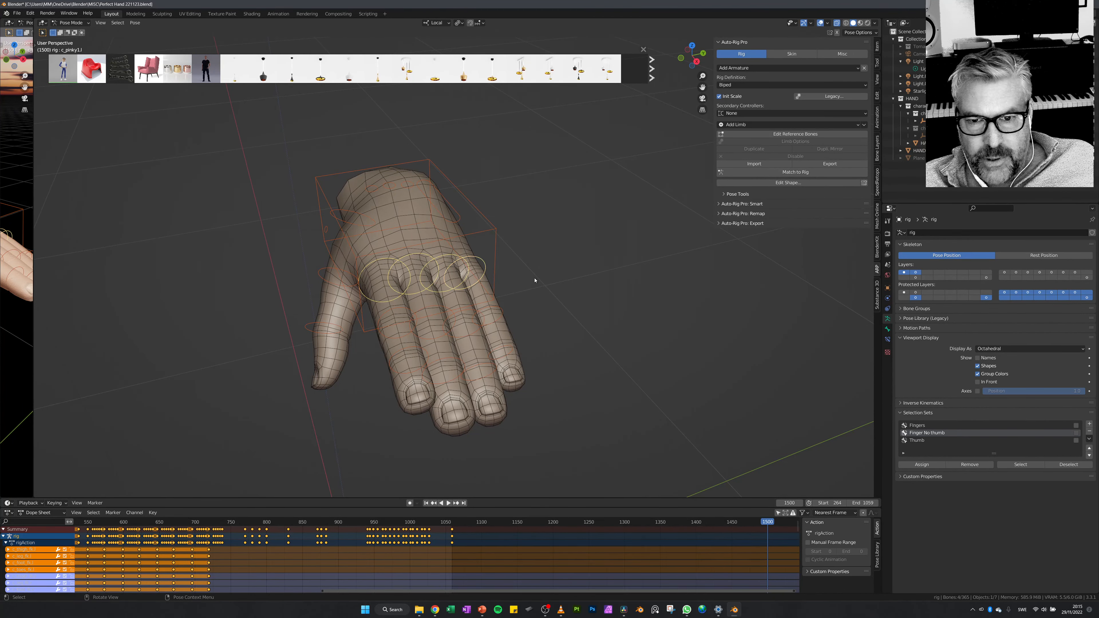
{"action": "key", "text": "s"}
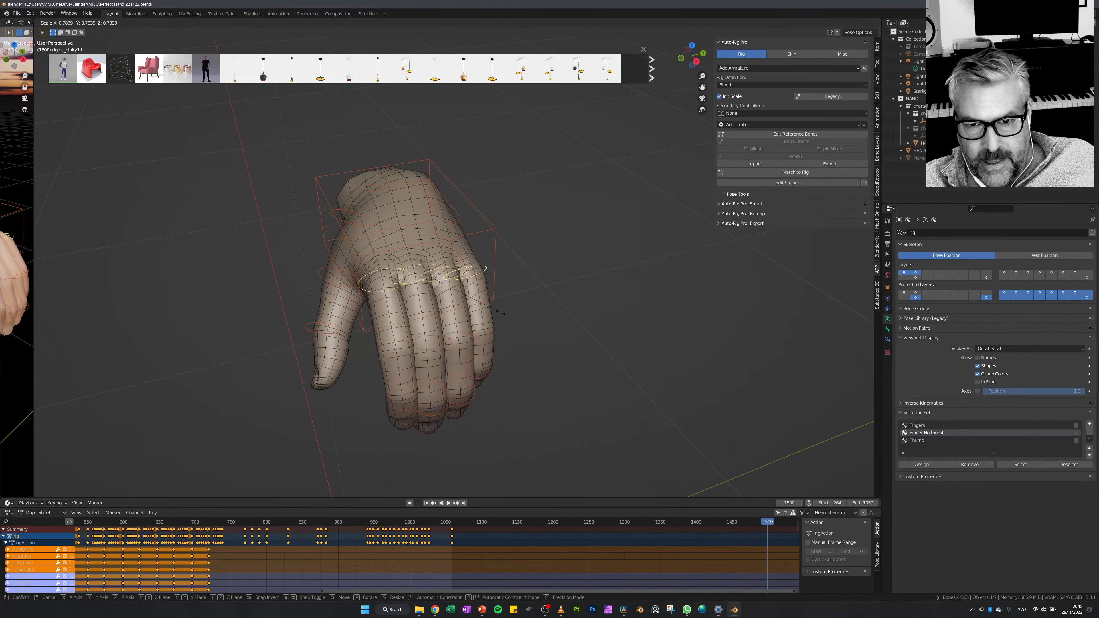
{"action": "left_click", "coordinate": [520, 300]}
Edit the reference bones, set the fingers' rotation to Rot from Scale: 2 in the Limb Options and match to the rig.
{"action": "left_click", "coordinate": [796, 134]}
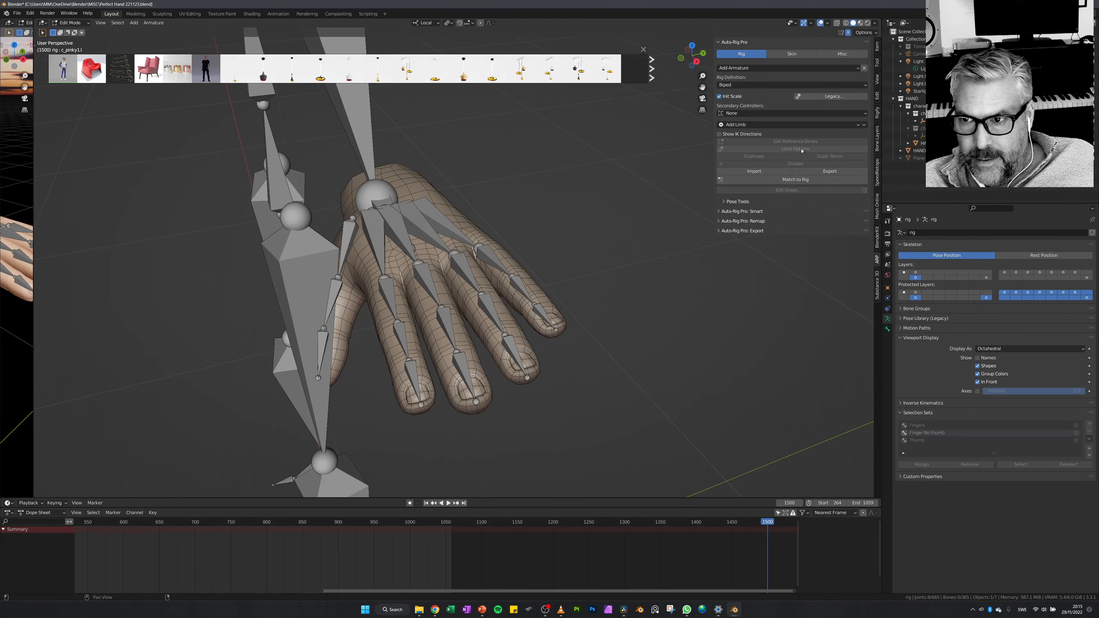
{"action": "left_click", "coordinate": [517, 349]}
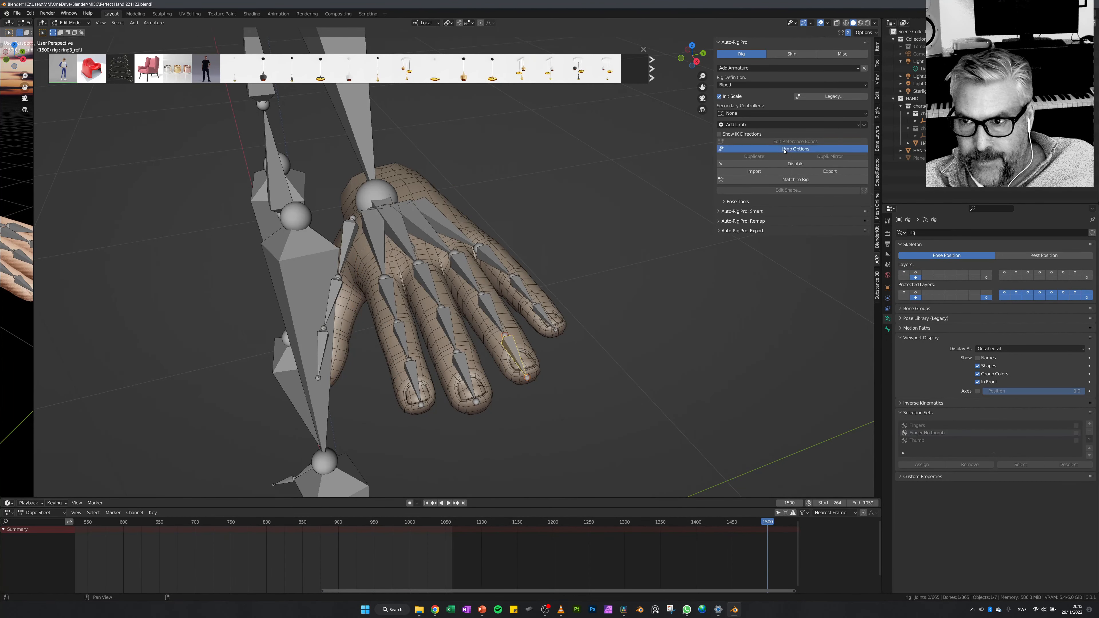
{"action": "left_click", "coordinate": [796, 149]}
{"action": "left_click", "coordinate": [834, 226]}
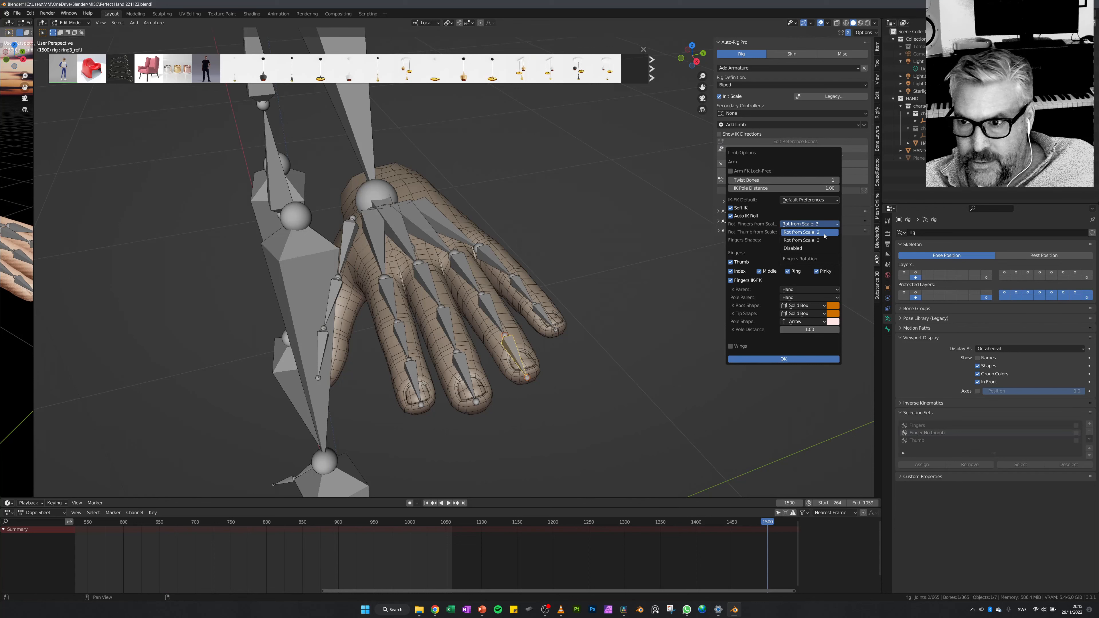
{"action": "left_click", "coordinate": [829, 236]}
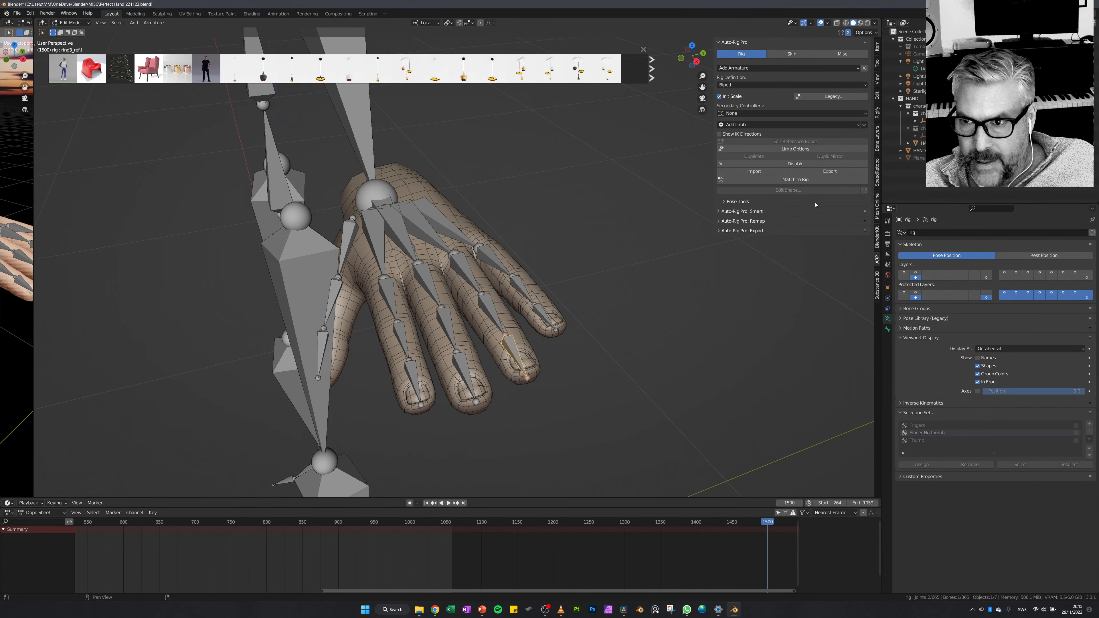
{"action": "left_click", "coordinate": [812, 181]}
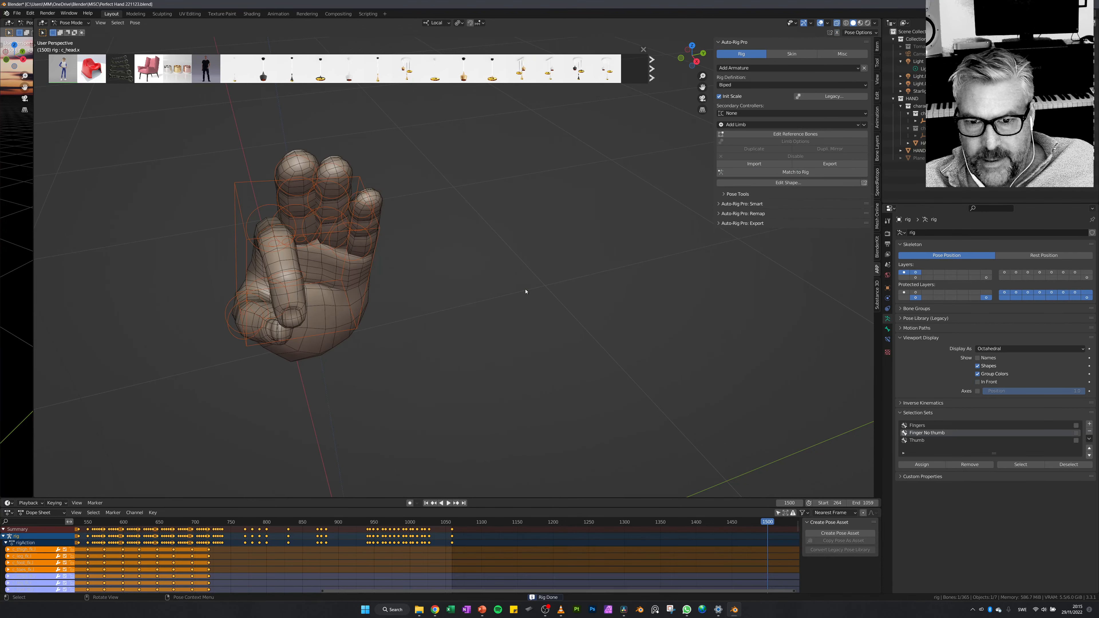
Select every control of the regenerated rig and clear the rotation to flatten the hand.
{"action": "middle_click_drag", "start_coordinate": [396, 261], "coordinate": [359, 281]}
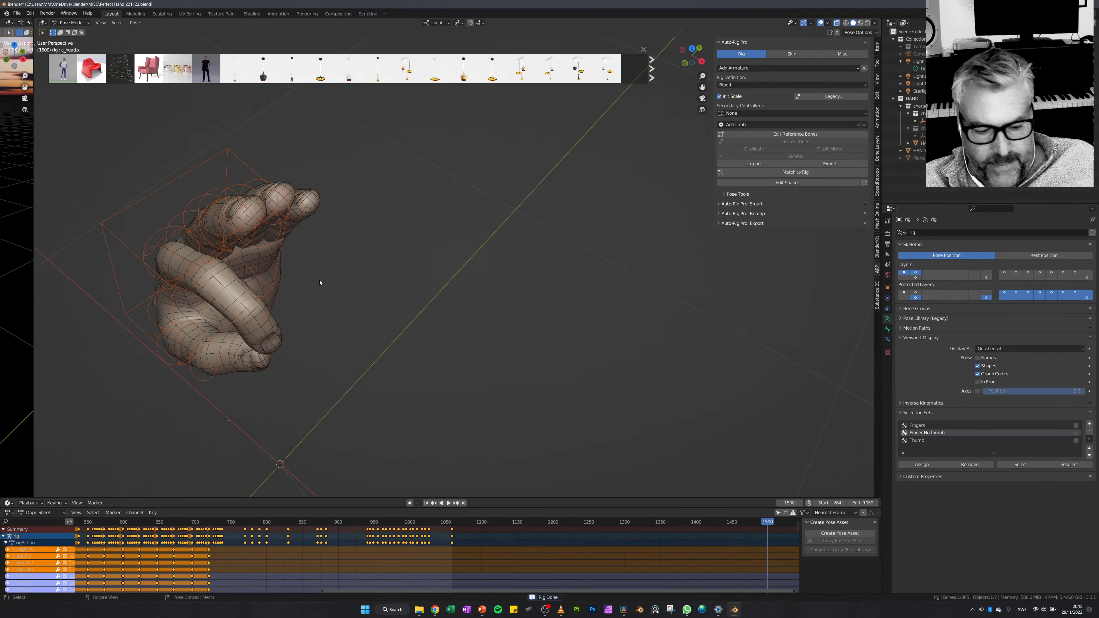
{"action": "key", "text": "a"}
{"action": "key", "text": "alt+r"}
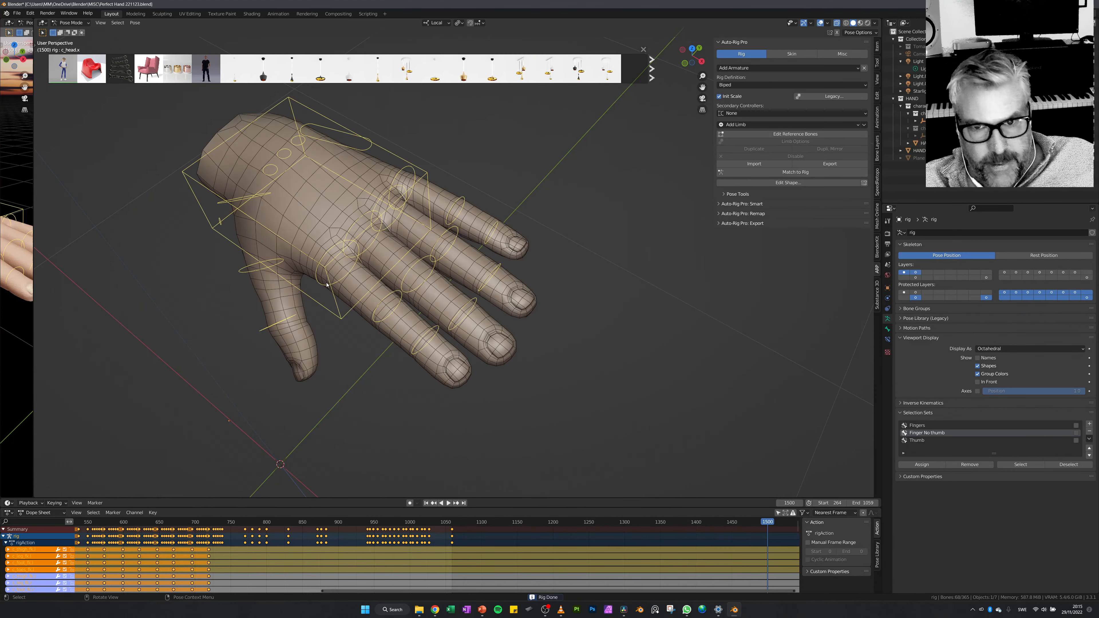
Scale the ring finger's first control down to about 0.77 to curl that finger.
{"action": "middle_click_drag", "start_coordinate": [327, 284], "coordinate": [383, 243]}
{"action": "left_click", "coordinate": [392, 235]}
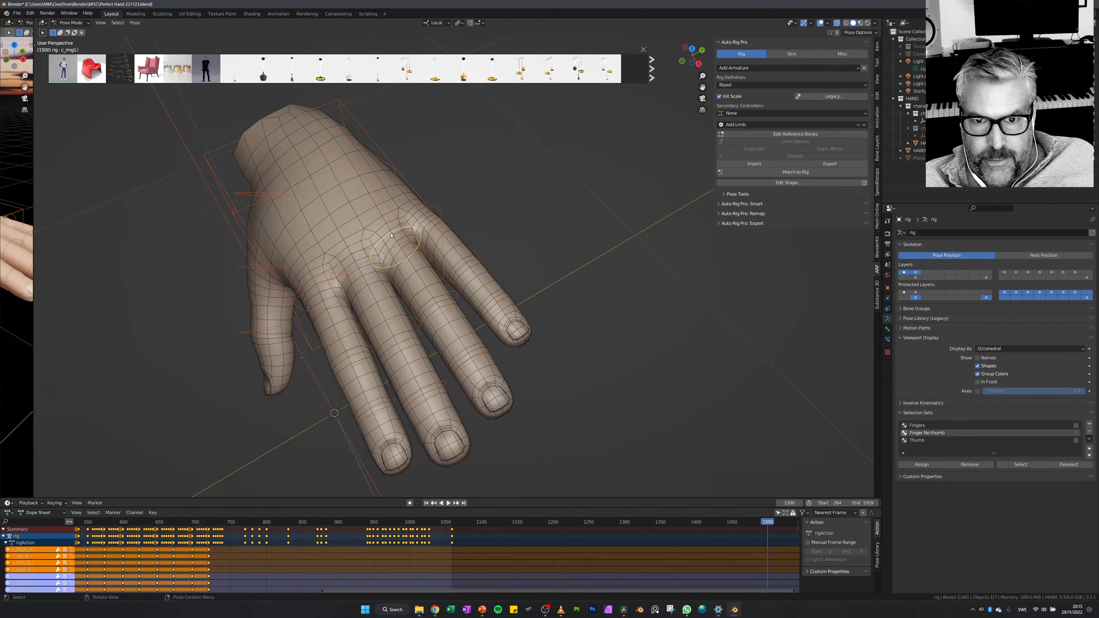
{"action": "key", "text": "s"}
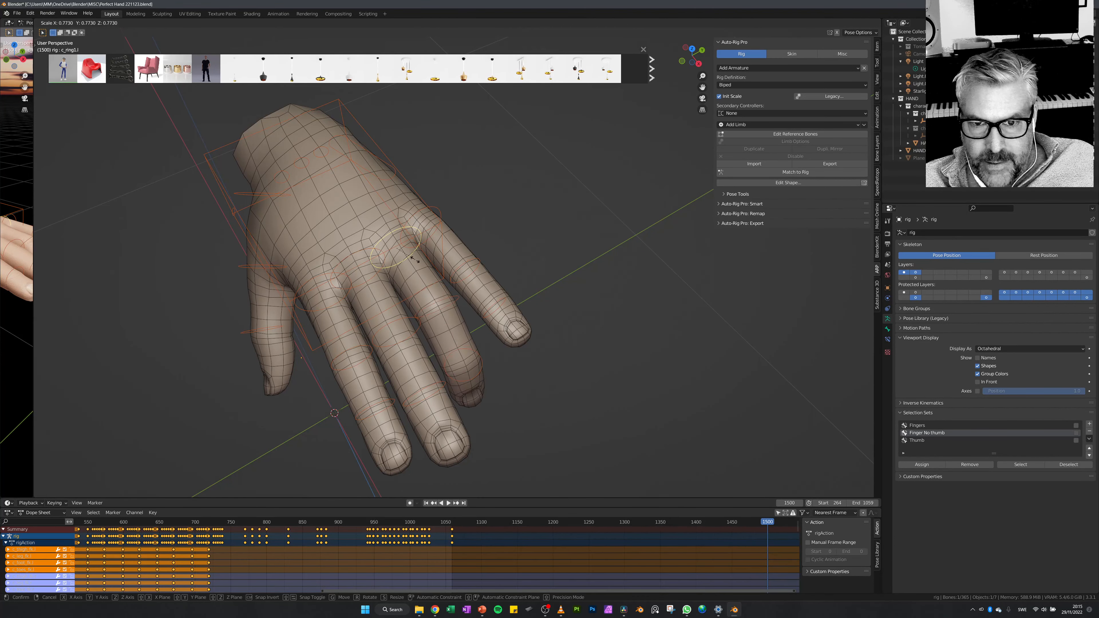
{"action": "left_click", "coordinate": [417, 259]}
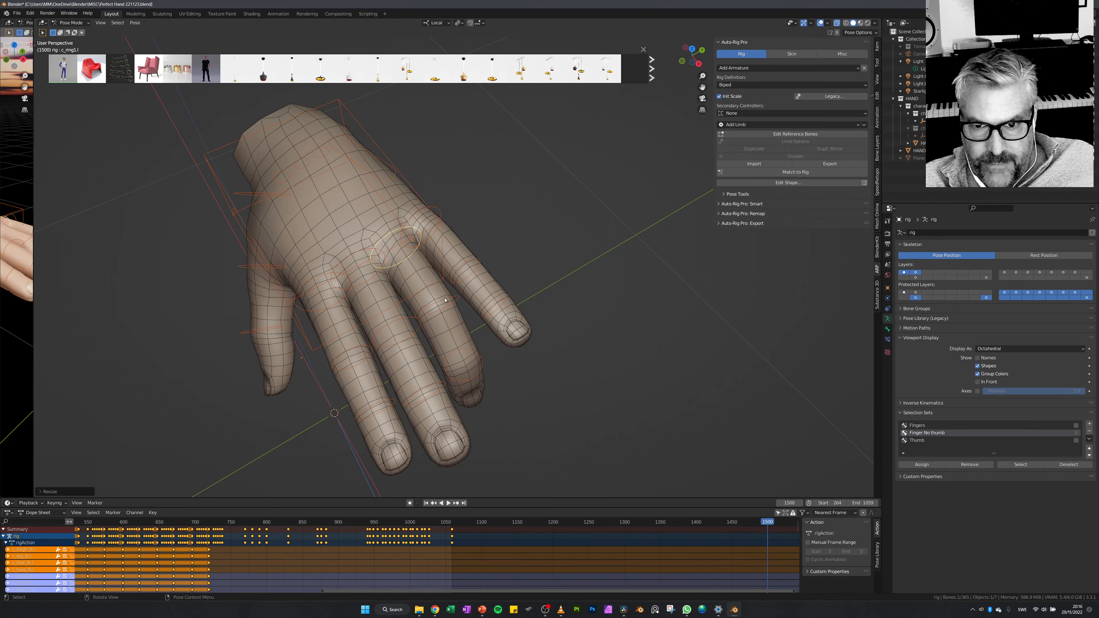
Rescale the ring finger's first control to adjust how far that finger curls.
{"action": "key", "text": "s"}
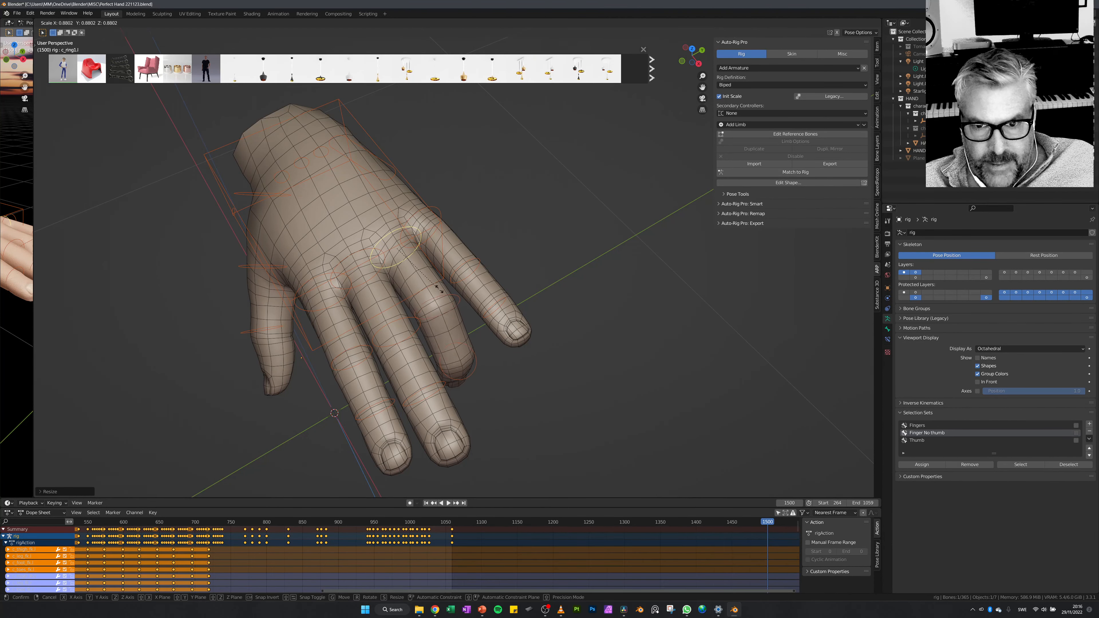
{"action": "left_click", "coordinate": [452, 309]}
Edit the reference bones, set the fingers' rotation to Rot from Scale: 3 in the Limb Options and match to the rig.
{"action": "left_click", "coordinate": [820, 134]}
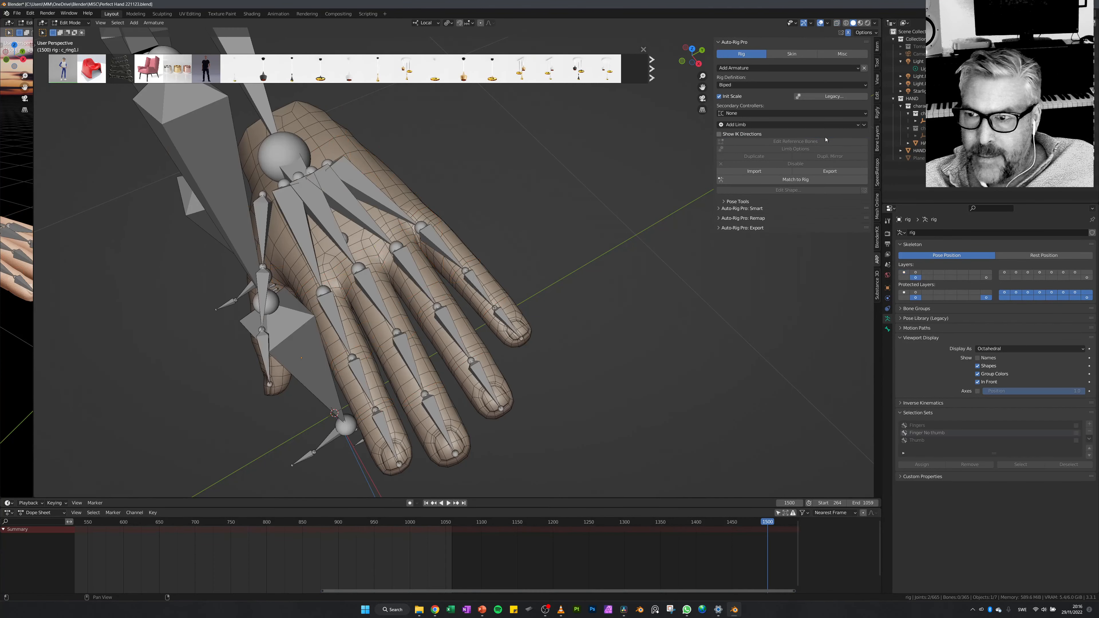
{"action": "left_click", "coordinate": [479, 376]}
{"action": "left_click", "coordinate": [795, 148]}
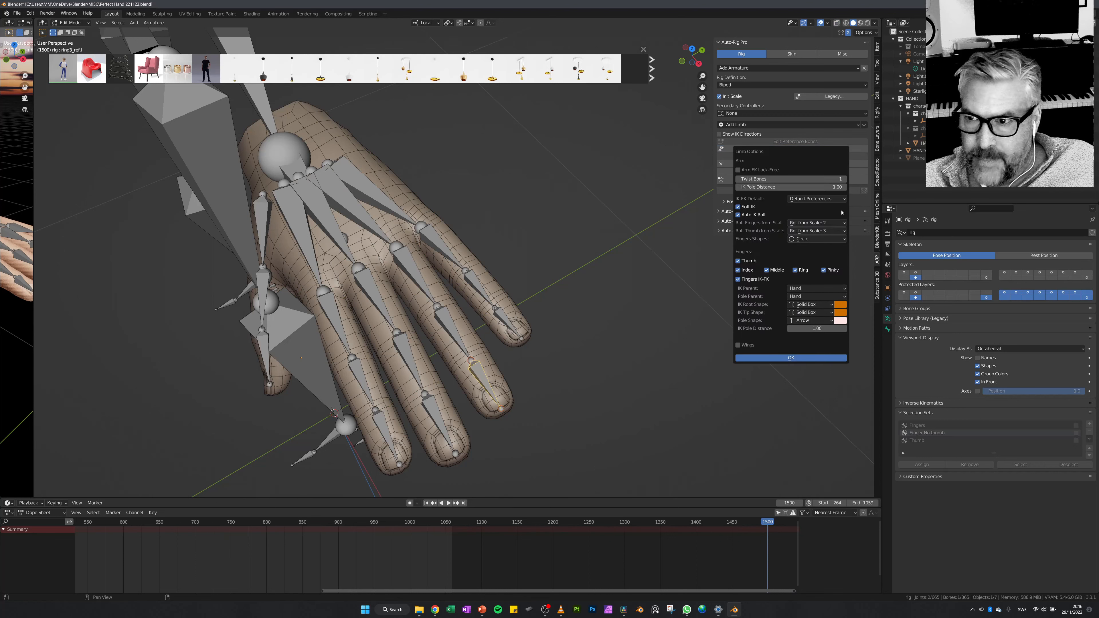
{"action": "left_click", "coordinate": [816, 222]}
{"action": "left_click", "coordinate": [813, 230]}
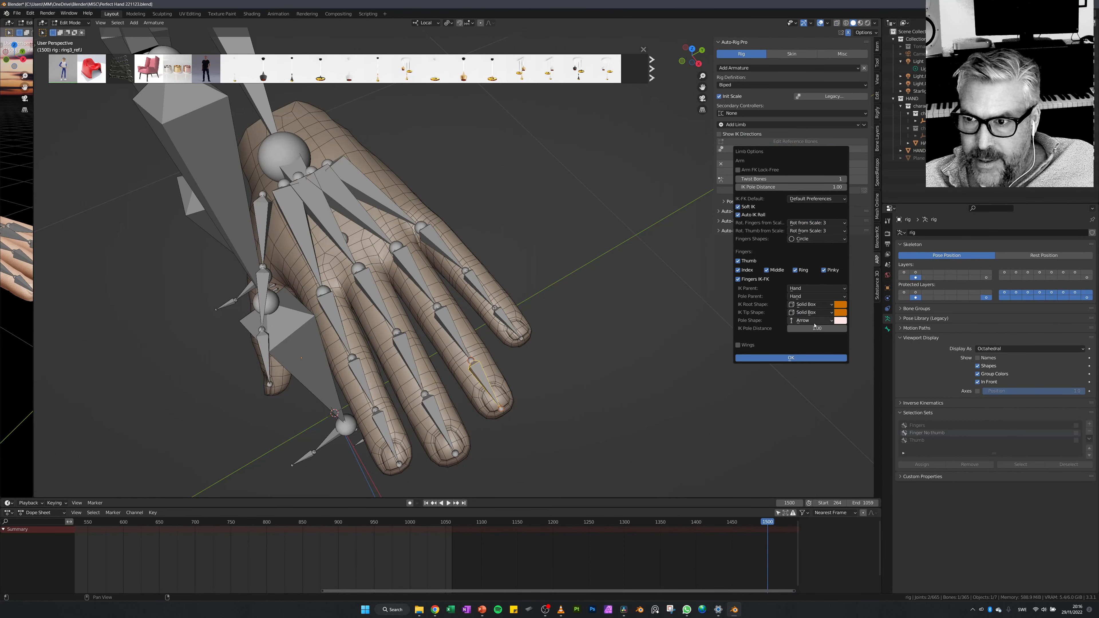
{"action": "left_click", "coordinate": [791, 357]}
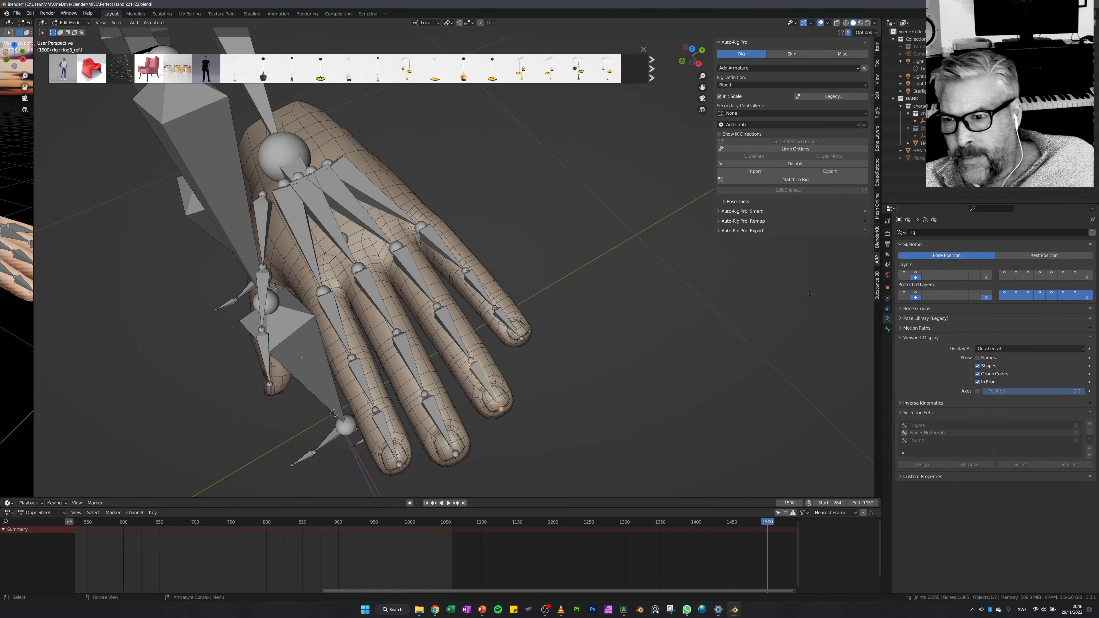
{"action": "left_click", "coordinate": [813, 180]}
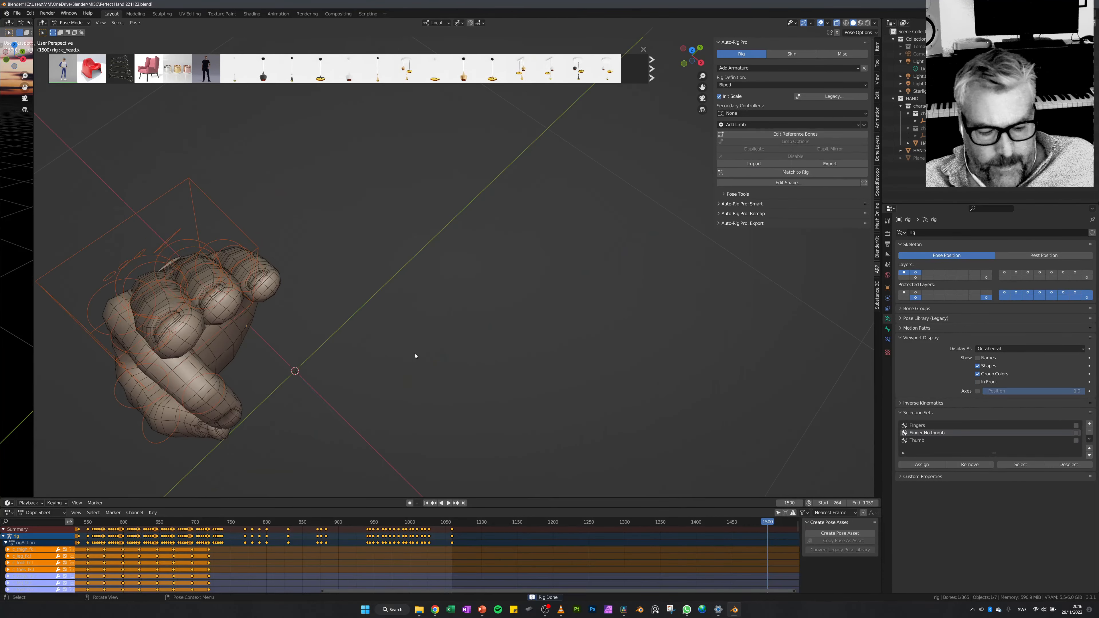
Select all controls of the rebuilt rig and clear their rotation and location to open the fist.
{"action": "key", "text": "a"}
{"action": "key", "text": "alt+r"}
{"action": "key", "text": "alt+g"}
{"action": "middle_click_drag", "start_coordinate": [415, 356], "coordinate": [480, 337], "text": "shift"}
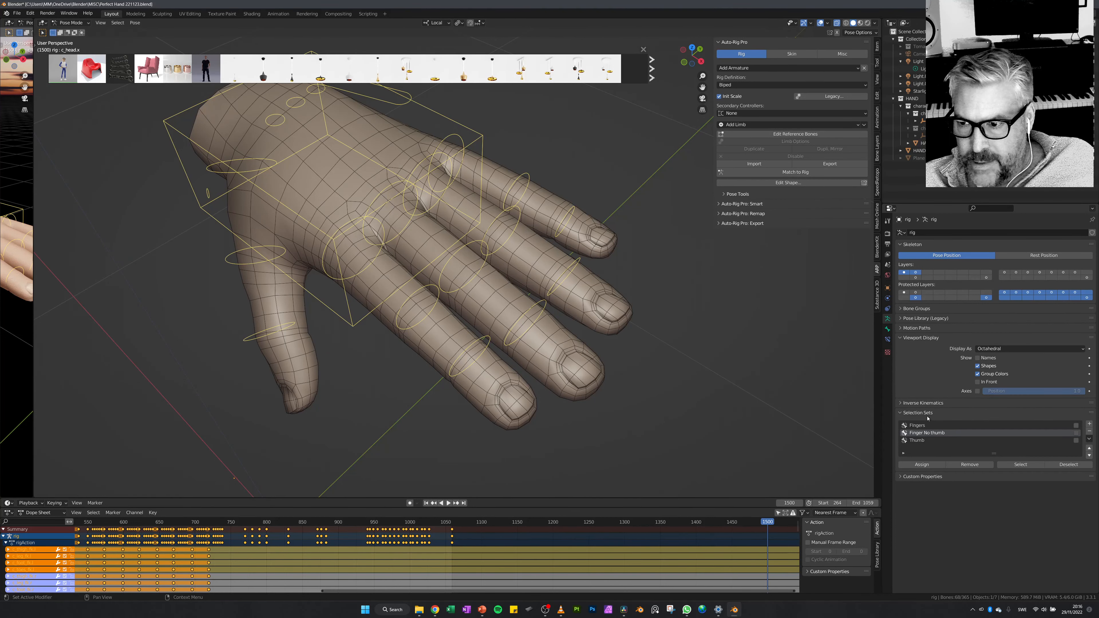
{"action": "middle_click_drag", "start_coordinate": [561, 346], "coordinate": [561, 348]}
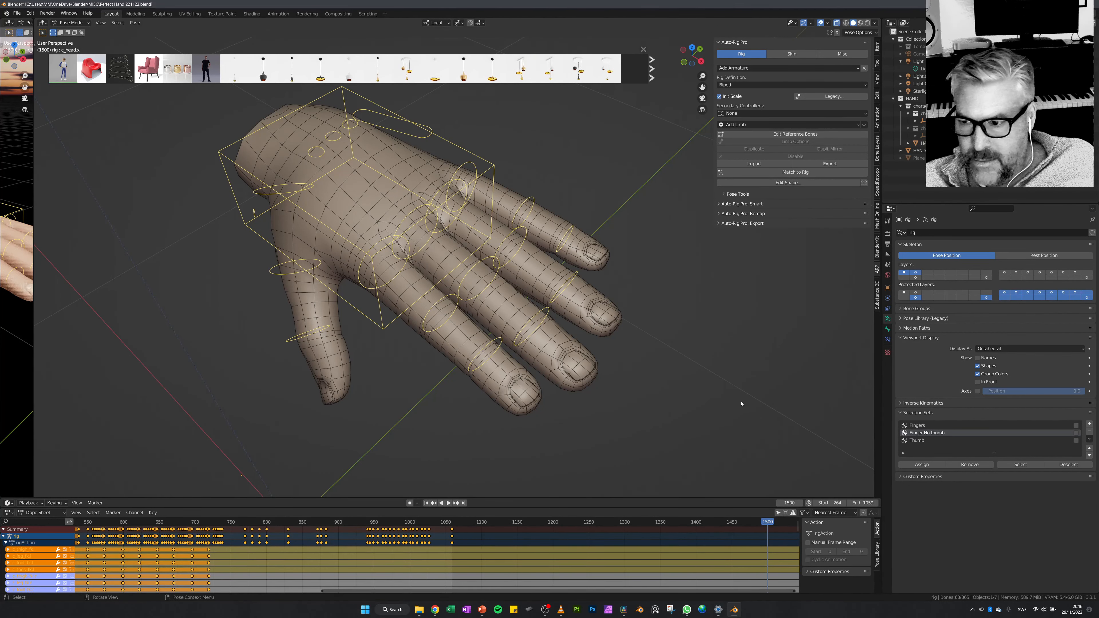
Select the Finger No thumb selection set and rotate its controls about local X to curl all four fingers.
{"action": "left_click", "coordinate": [714, 363]}
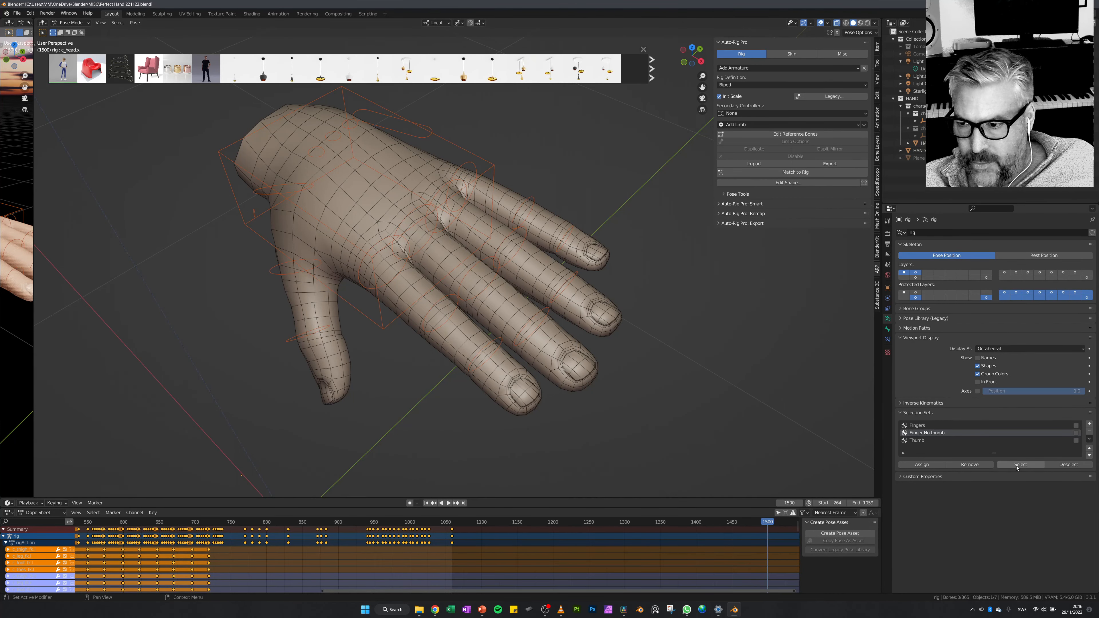
{"action": "left_click", "coordinate": [1028, 466]}
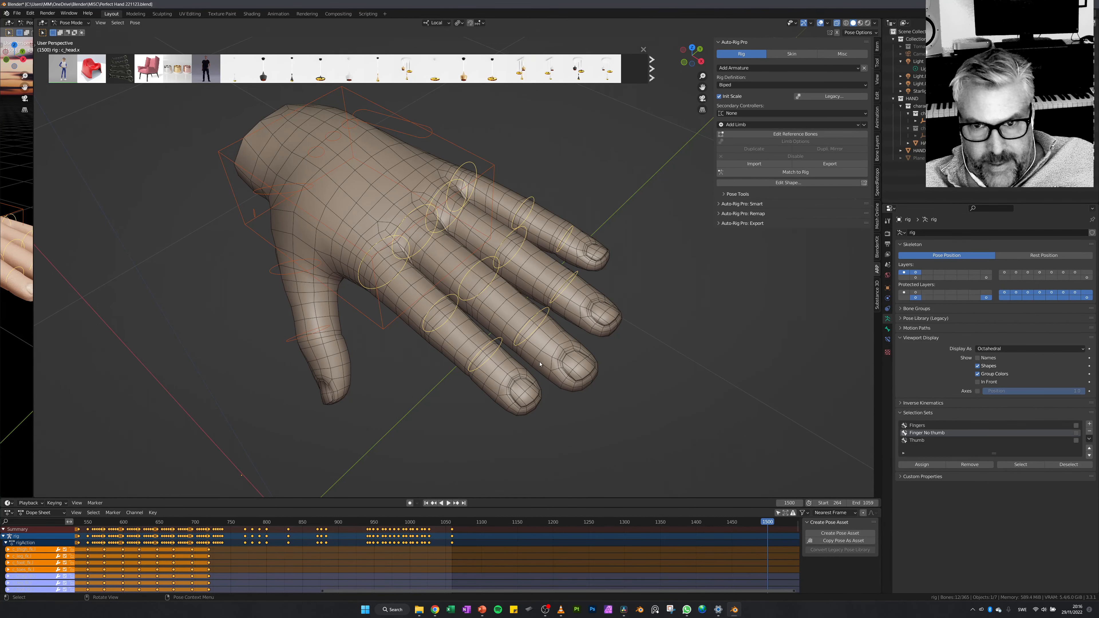
{"action": "key", "text": "r"}
{"action": "key", "text": "x"}
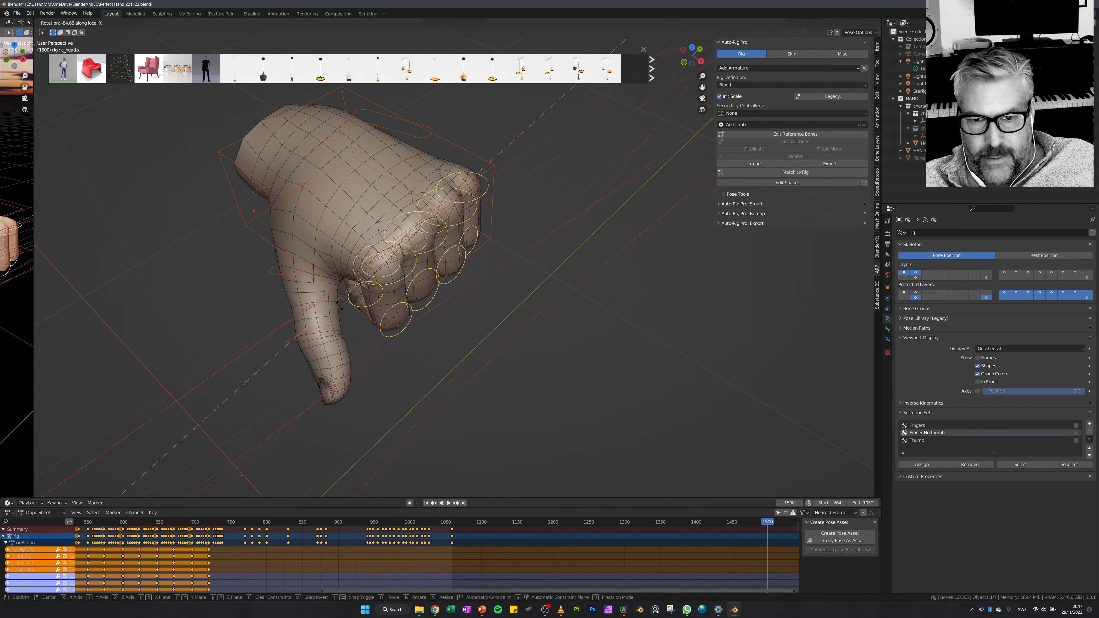
{"action": "left_click", "coordinate": [455, 334]}
{"action": "middle_click_drag", "start_coordinate": [455, 335], "coordinate": [426, 316]}
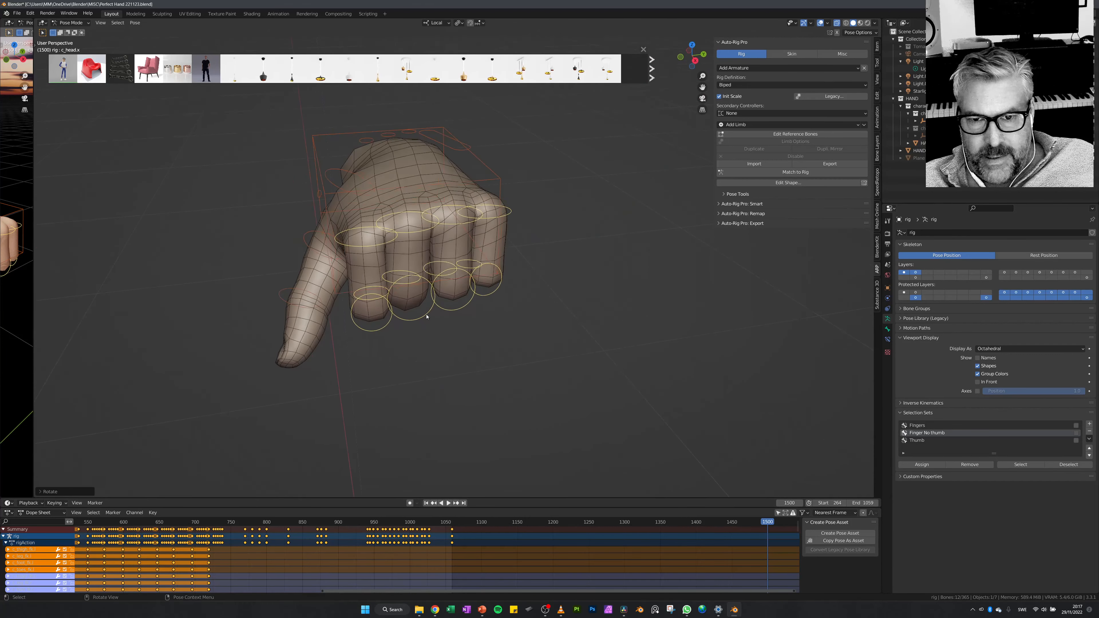
Rotate the pinky's base control about local X to fold the outer edge of the hand inward.
{"action": "left_click", "coordinate": [455, 153]}
{"action": "key", "text": "r"}
{"action": "key", "text": "x"}
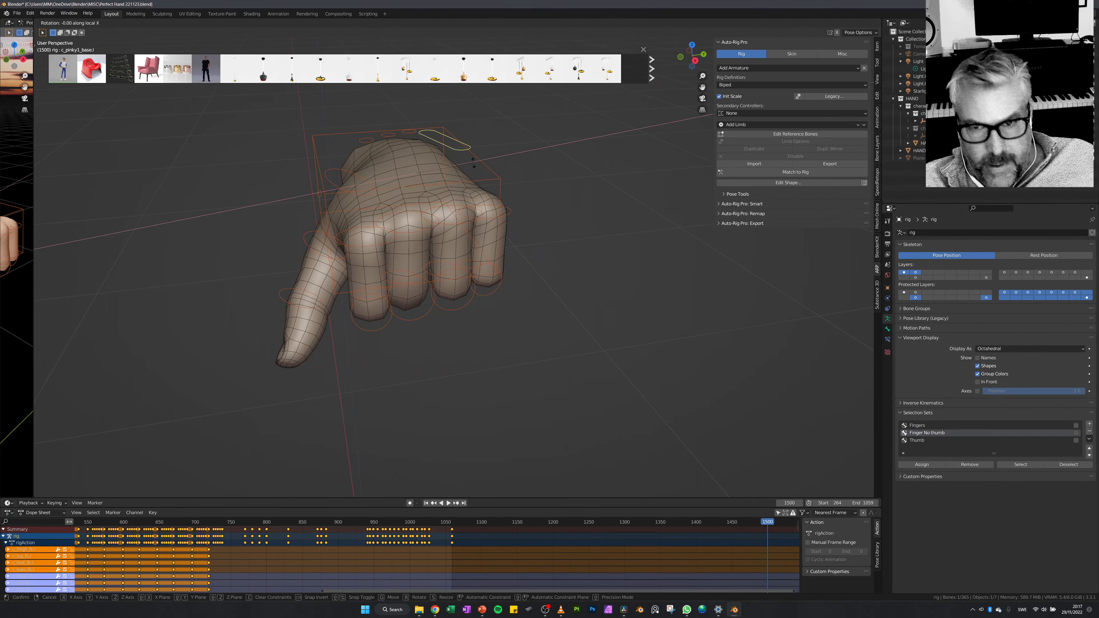
{"action": "left_click", "coordinate": [472, 177]}
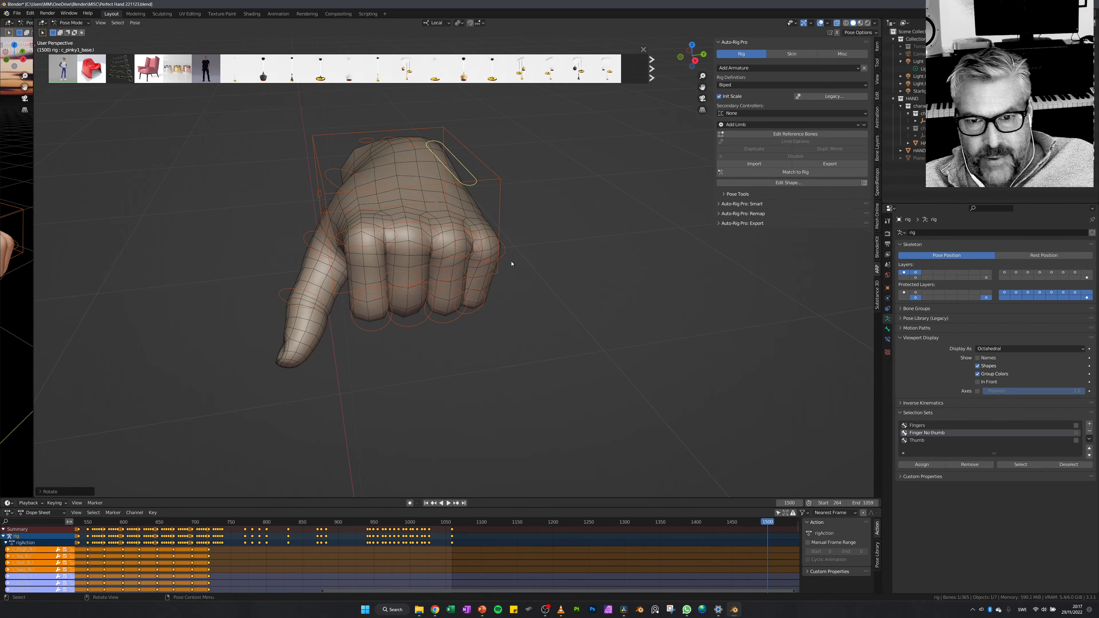
{"action": "mouse_move", "coordinate": [515, 298]}
{"action": "middle_mouse_down"}
{"action": "mouse_move", "coordinate": [565, 297]}
{"action": "mouse_move", "coordinate": [517, 290]}
{"action": "middle_mouse_up"}
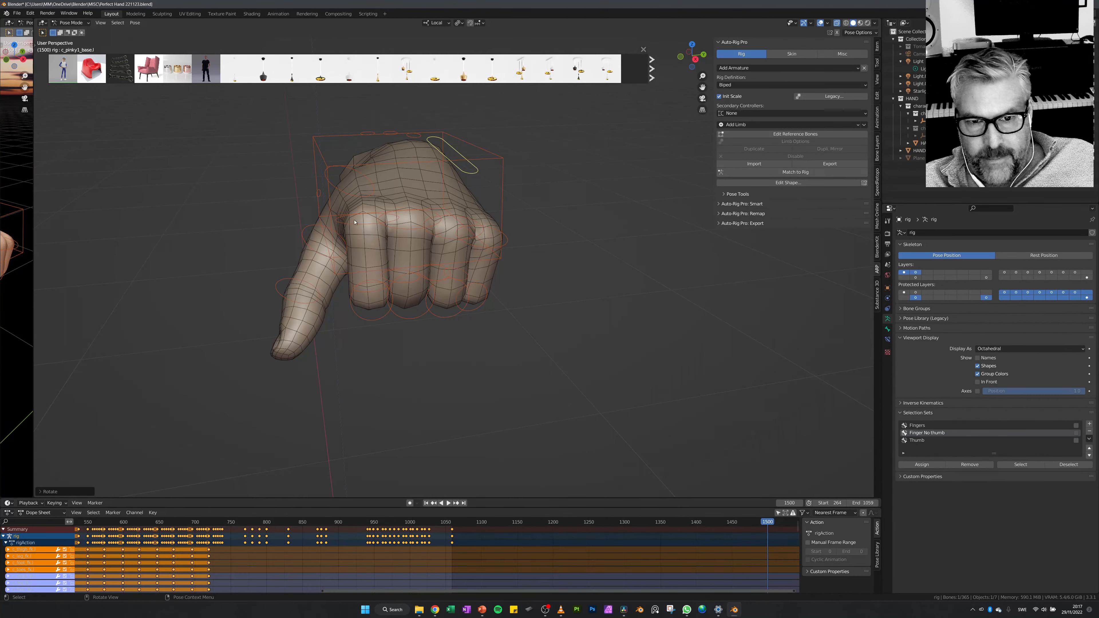
Select the thumb's second and third controls together and rotate them to fold the thumb under the curled fingers.
{"action": "left_click", "coordinate": [316, 230]}
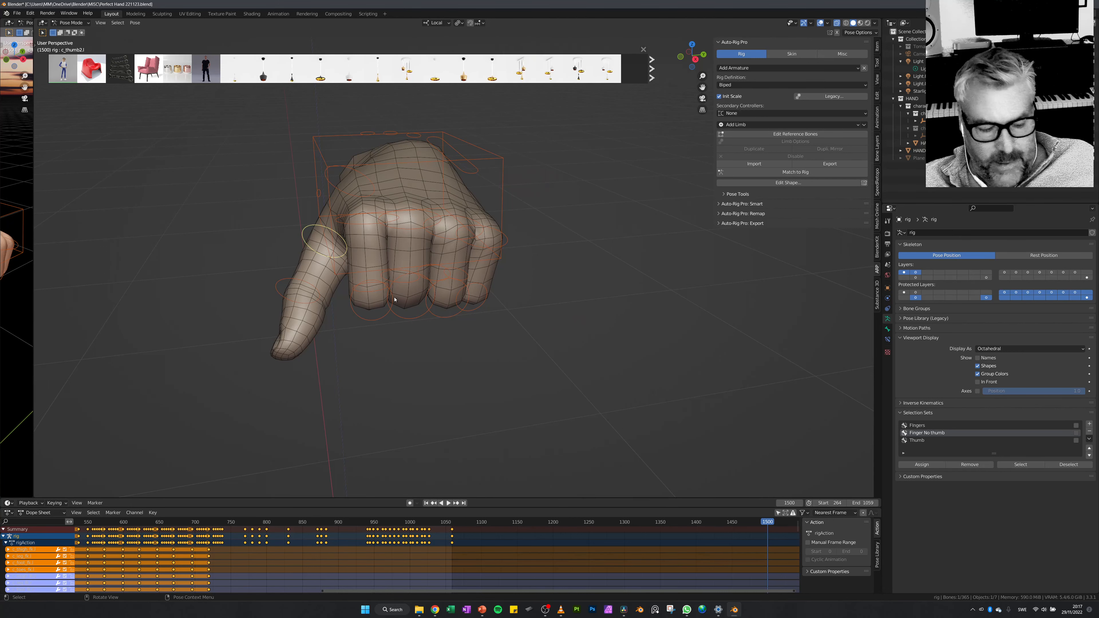
{"action": "left_click", "coordinate": [303, 283], "text": "shift"}
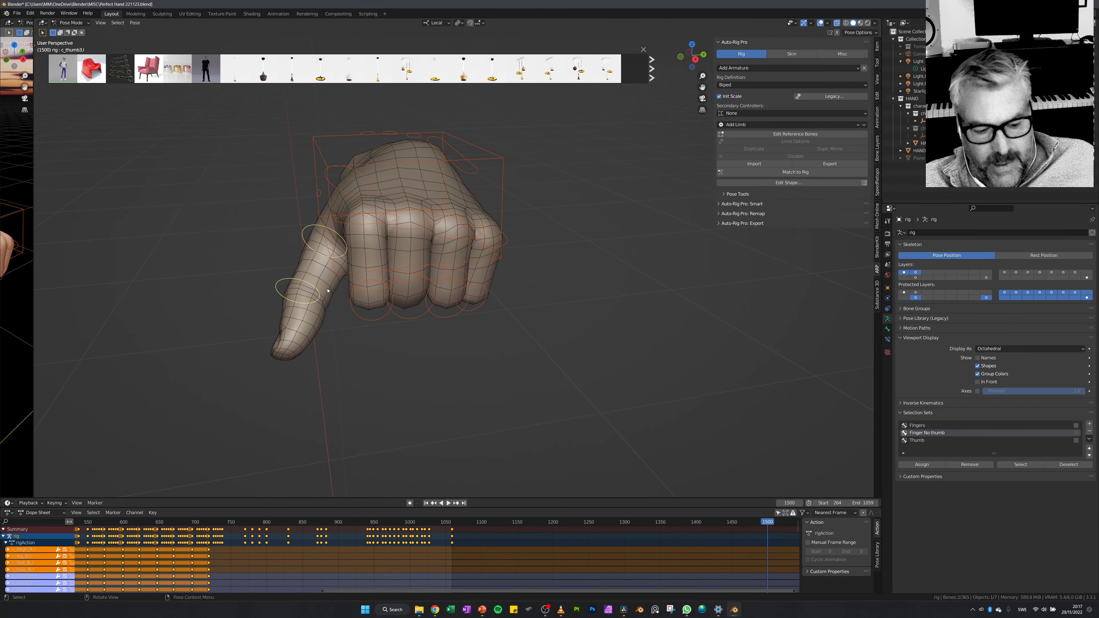
{"action": "key", "text": "r"}
{"action": "left_click", "coordinate": [361, 289]}
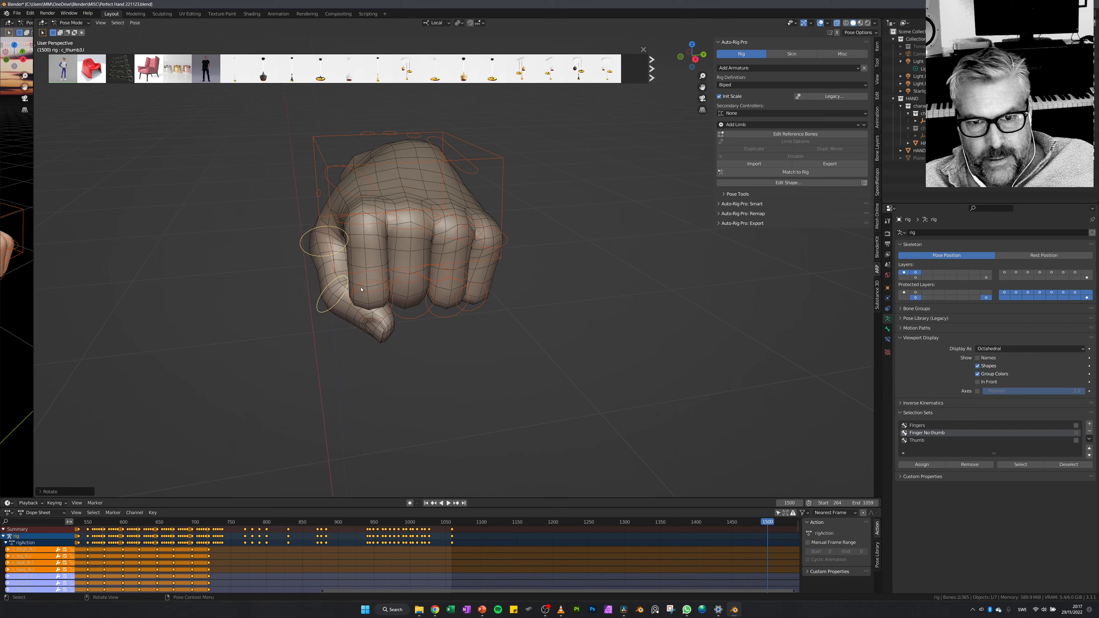
{"action": "middle_click_drag", "start_coordinate": [361, 289], "coordinate": [418, 319]}
{"action": "middle_click_drag", "start_coordinate": [485, 378], "coordinate": [499, 357]}
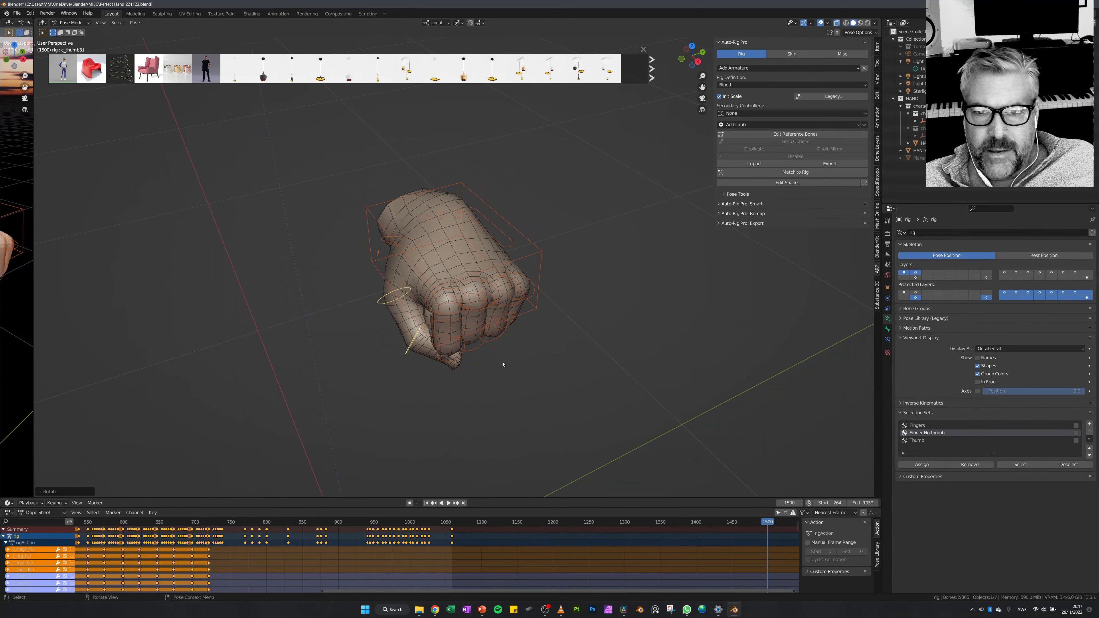
Select all rig controls and clear their rotation to return the hand to its flat pose.
{"action": "key", "text": "a"}
{"action": "key", "text": "alt+r"}
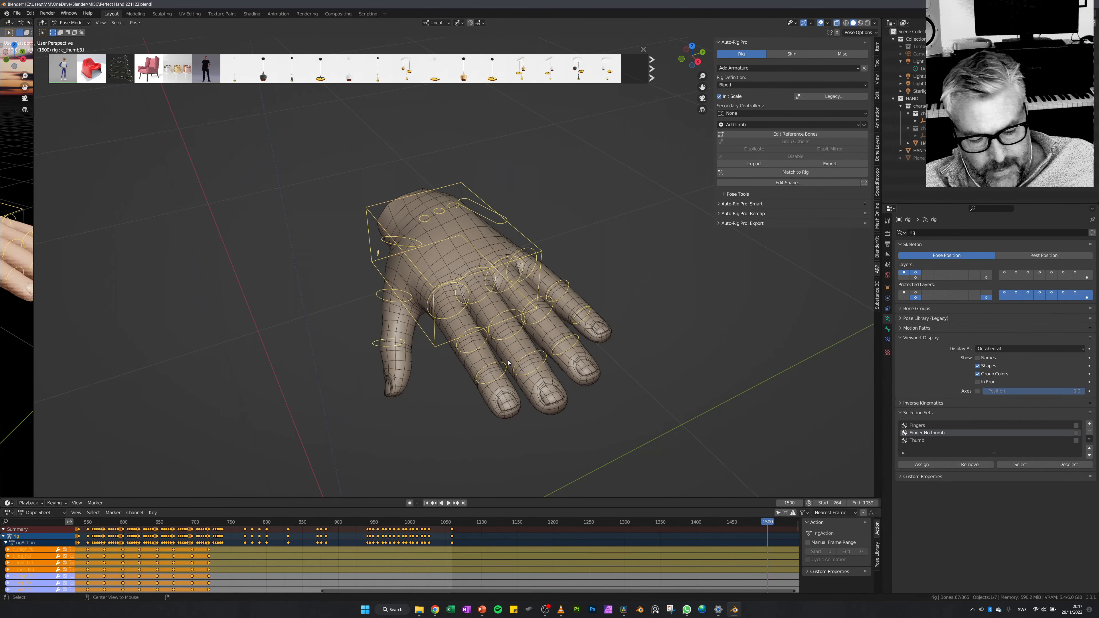
{"action": "middle_click_drag", "start_coordinate": [520, 385], "coordinate": [483, 363]}
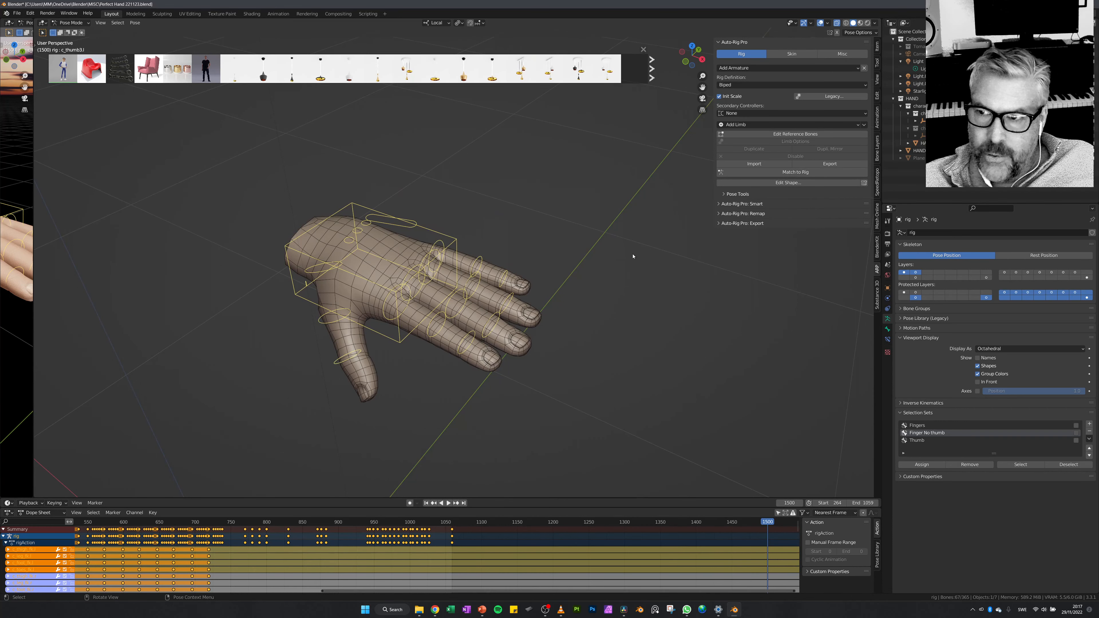
Switch the middle, ring, pinky and index fingers to IK with Snap IK-FK, using each finger's last control.
{"action": "left_click", "coordinate": [500, 317]}
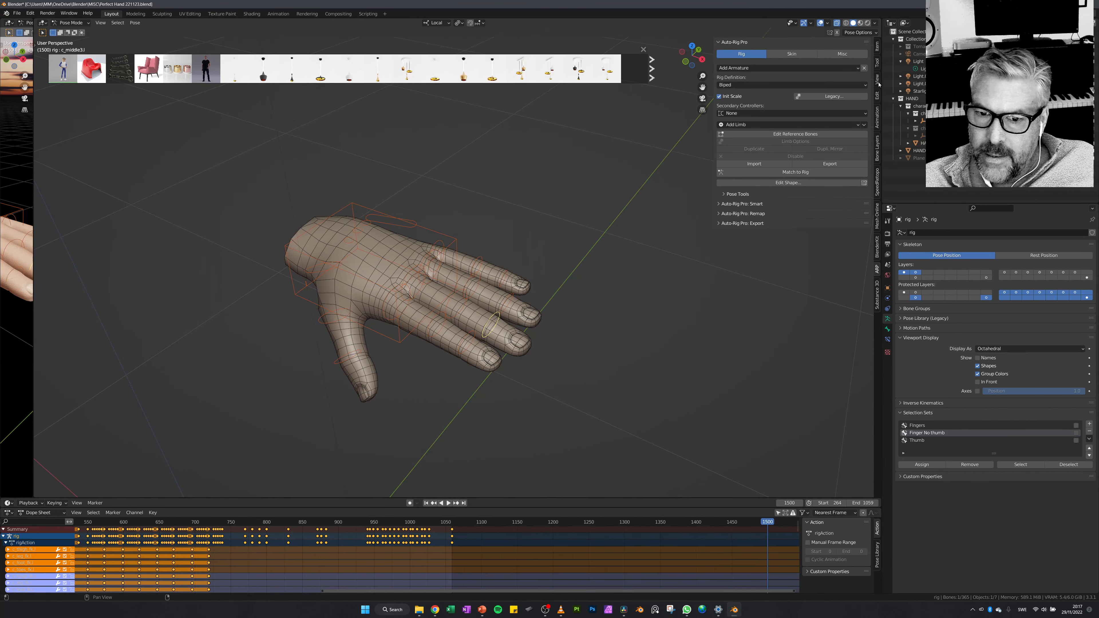
{"action": "left_click", "coordinate": [878, 68]}
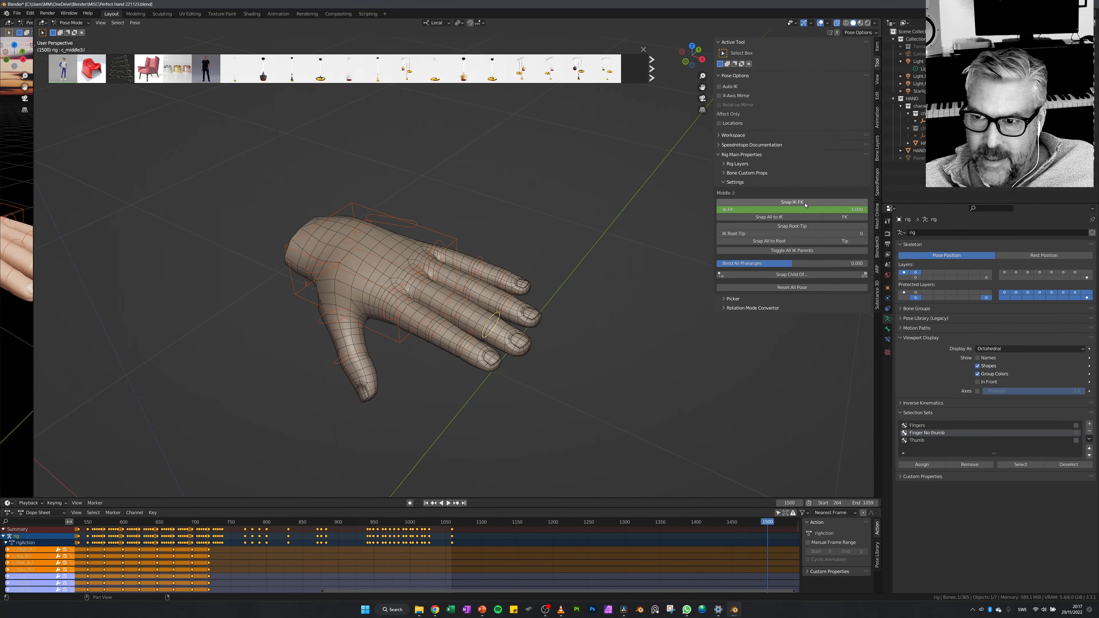
{"action": "left_click", "coordinate": [793, 203]}
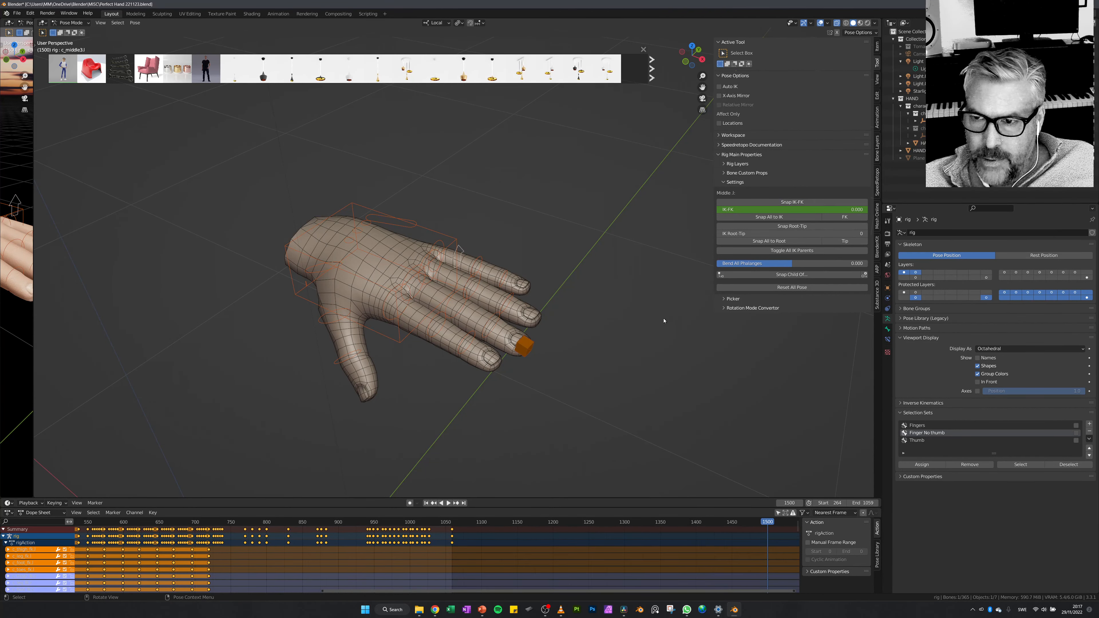
{"action": "left_click", "coordinate": [511, 297]}
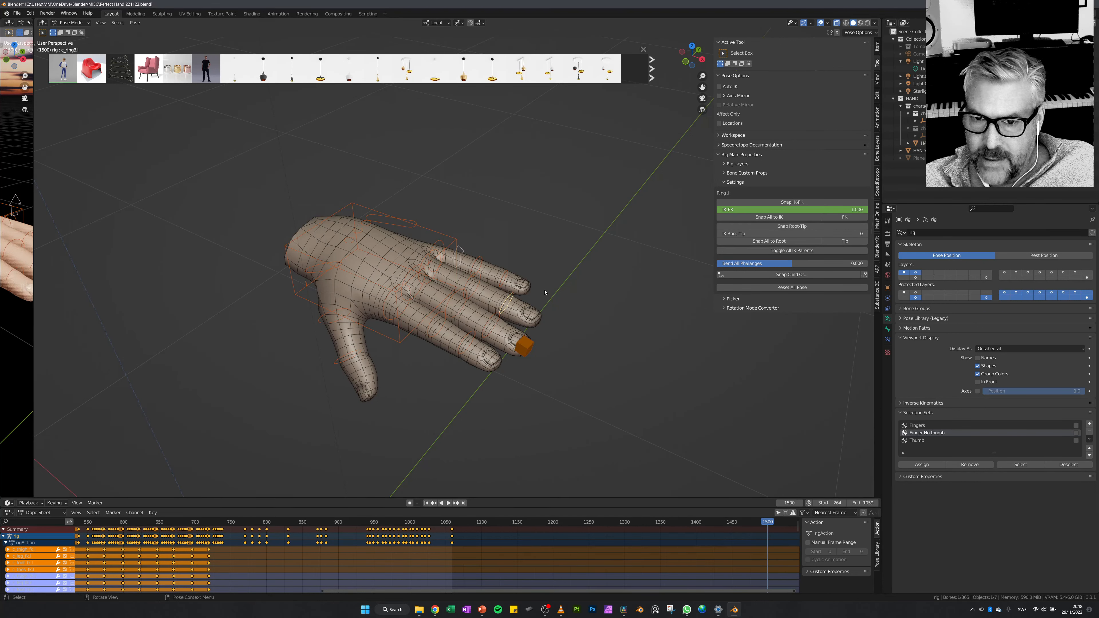
{"action": "left_click", "coordinate": [740, 202]}
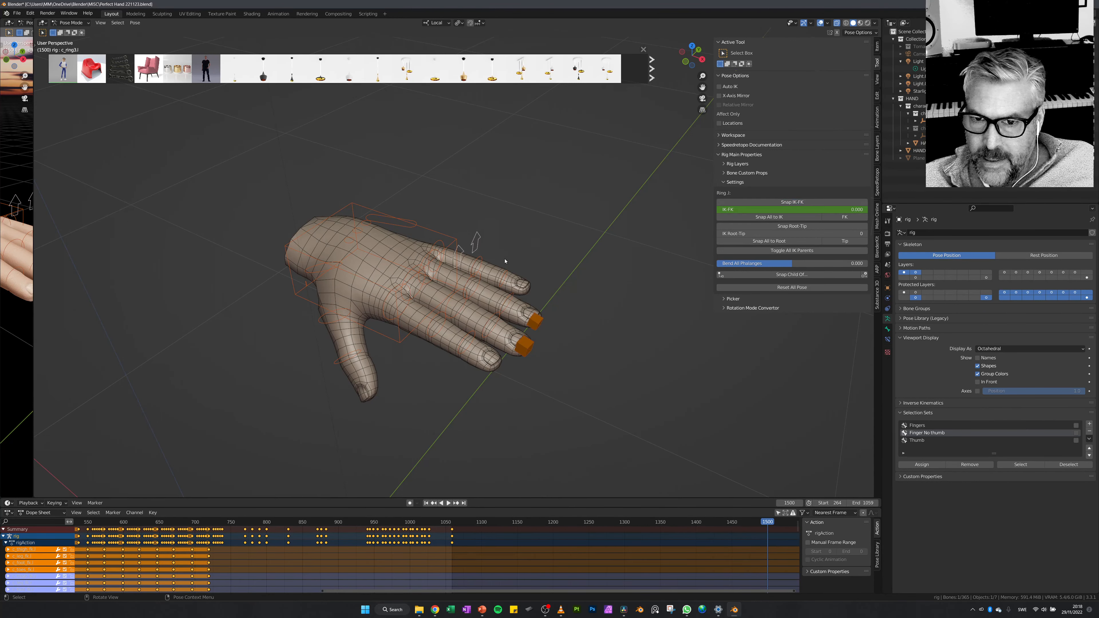
{"action": "left_click", "coordinate": [507, 273]}
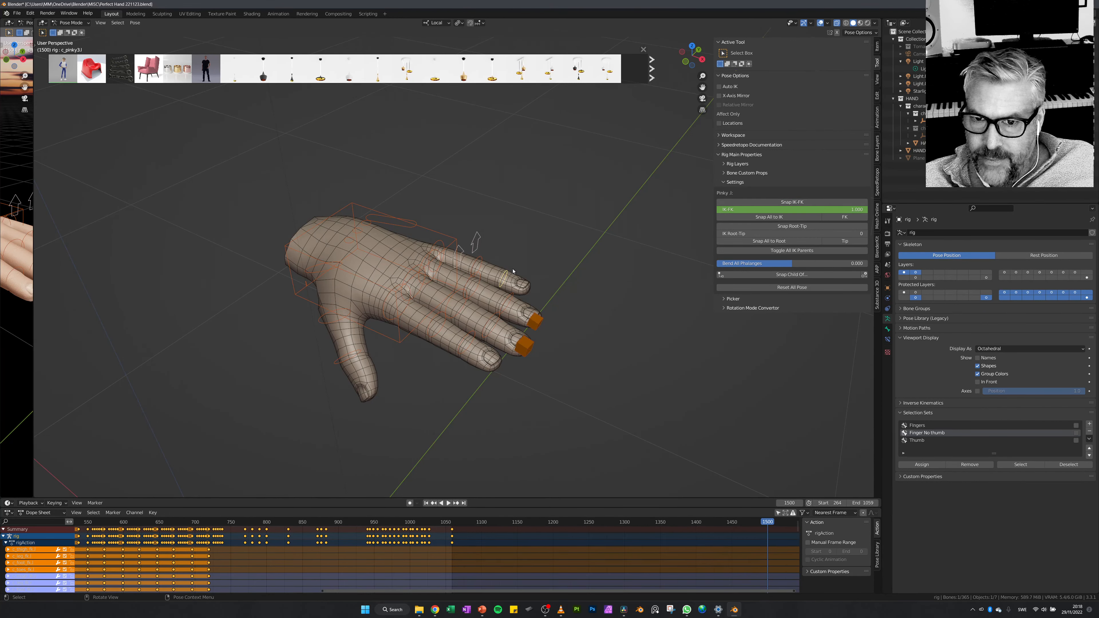
{"action": "left_click", "coordinate": [792, 202]}
{"action": "left_click", "coordinate": [472, 333]}
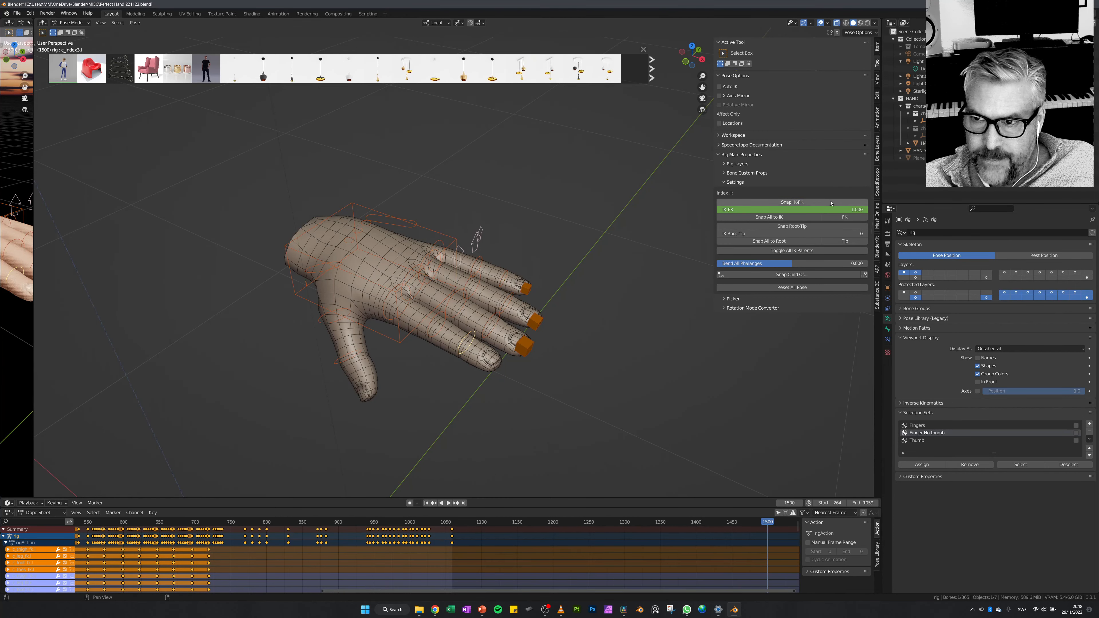
{"action": "left_click", "coordinate": [792, 202]}
Move the index finger's IK tip control down and back toward the palm in several adjustments to bend the finger.
{"action": "scroll", "coordinate": [563, 345], "scroll_direction": "up", "scroll_amount": 2}
{"action": "mouse_move", "coordinate": [563, 345]}
{"action": "middle_mouse_down"}
{"action": "mouse_move", "coordinate": [546, 339]}
{"action": "mouse_move", "coordinate": [561, 345]}
{"action": "middle_mouse_up"}
{"action": "middle_click_drag", "start_coordinate": [497, 357], "coordinate": [581, 347]}
{"action": "left_click", "coordinate": [536, 363]}
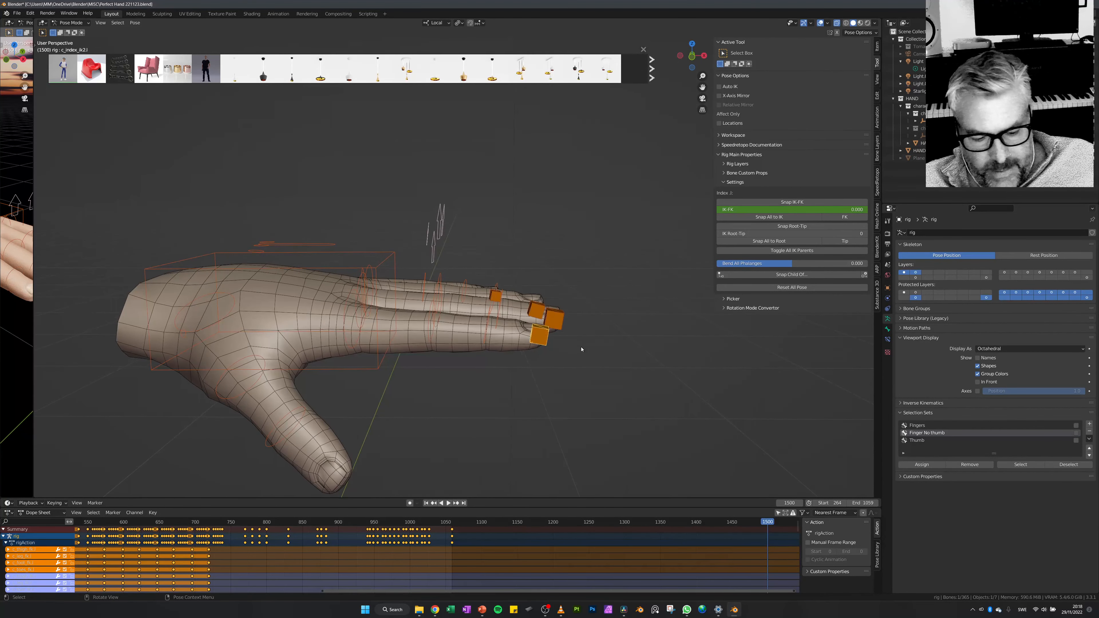
{"action": "key", "text": "g"}
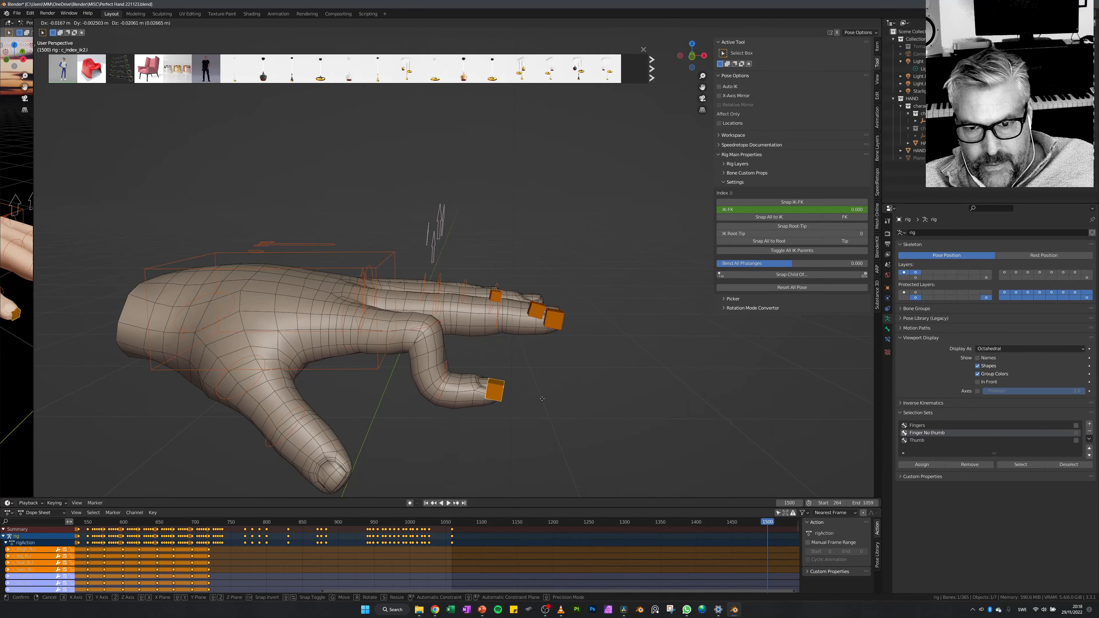
{"action": "left_click", "coordinate": [576, 380]}
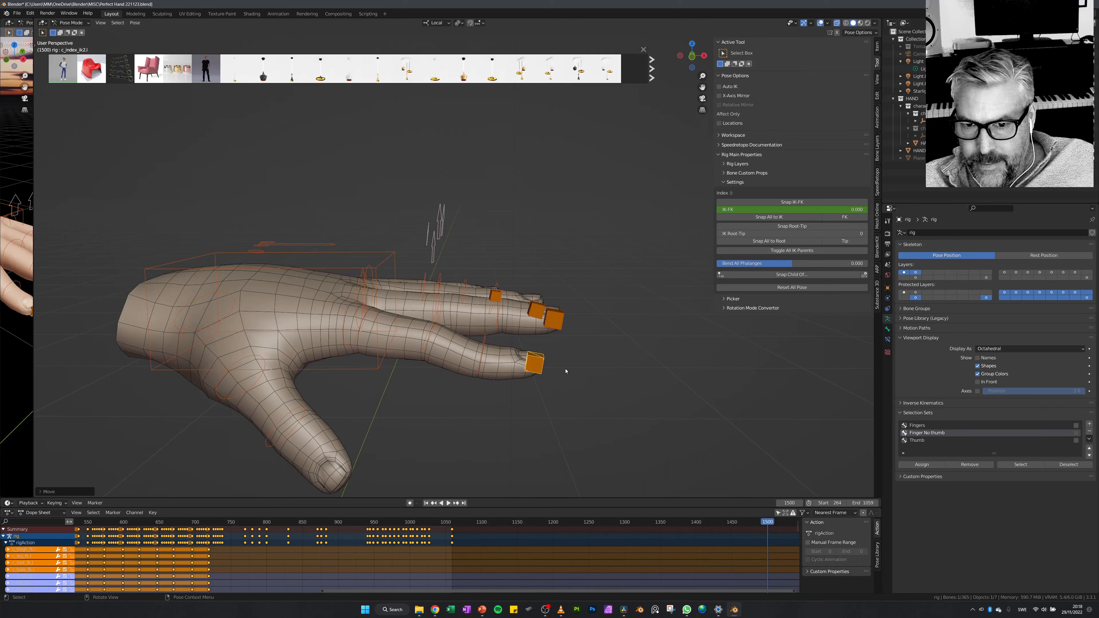
{"action": "key", "text": "g"}
{"action": "left_click", "coordinate": [548, 362]}
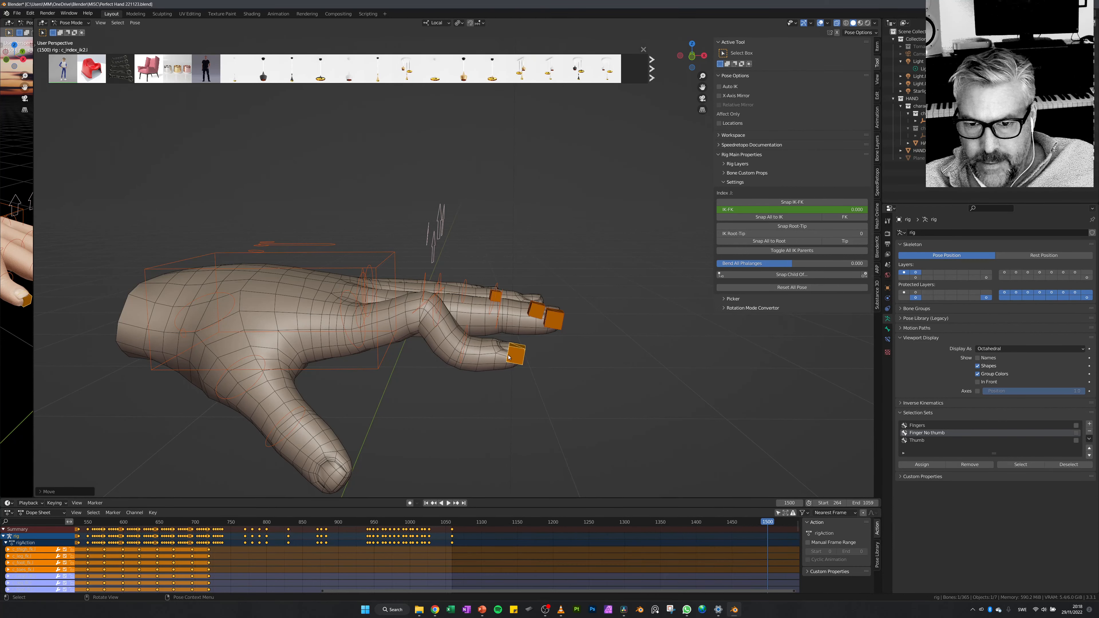
{"action": "key", "text": "g"}
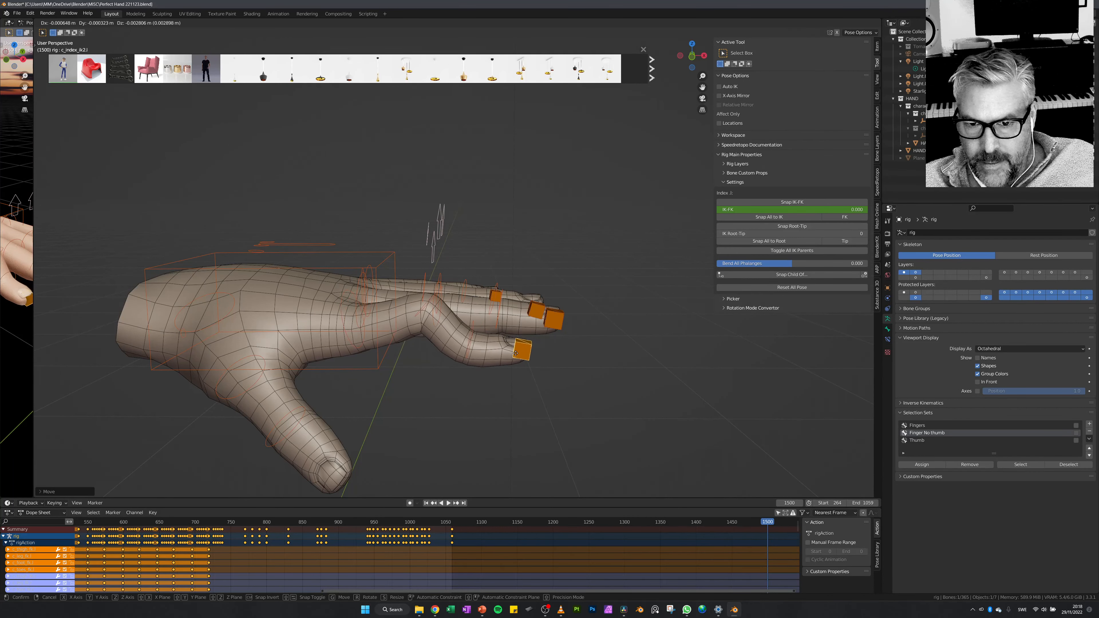
{"action": "left_click", "coordinate": [517, 354]}
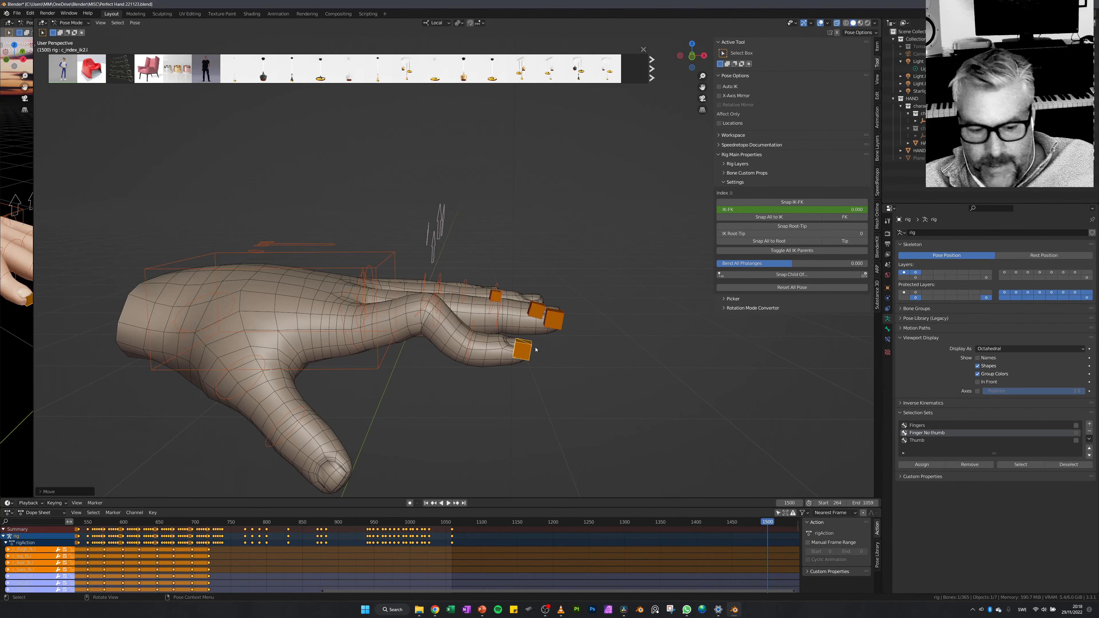
Clear the location of all rig controls, then use the index finger's IK control to snap the finger IK to Tip.
{"action": "key", "text": "a"}
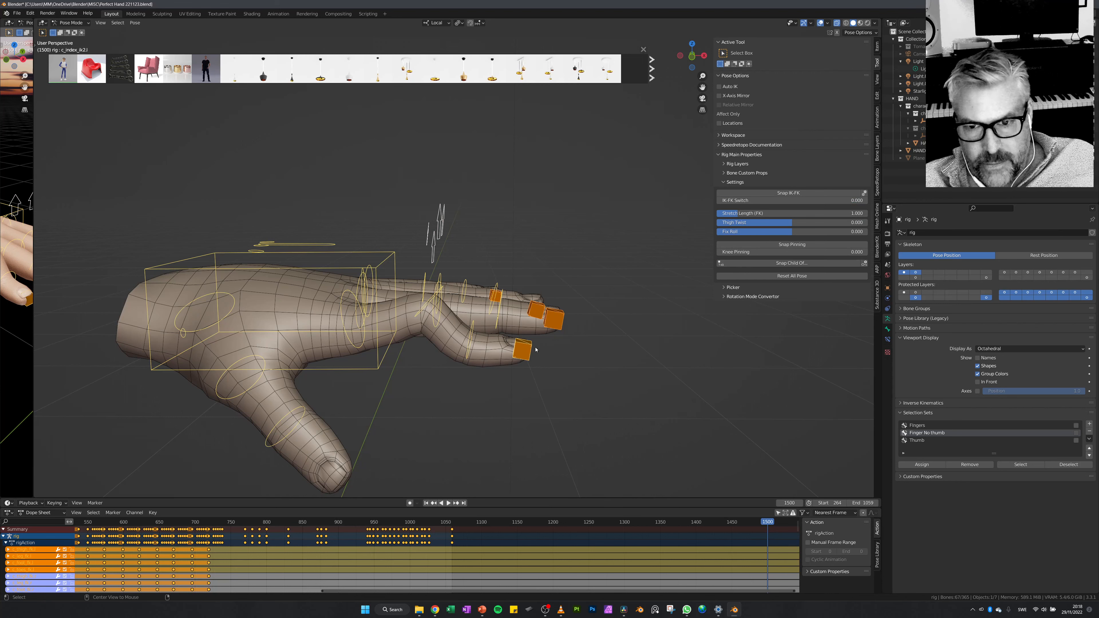
{"action": "key", "text": "alt+g"}
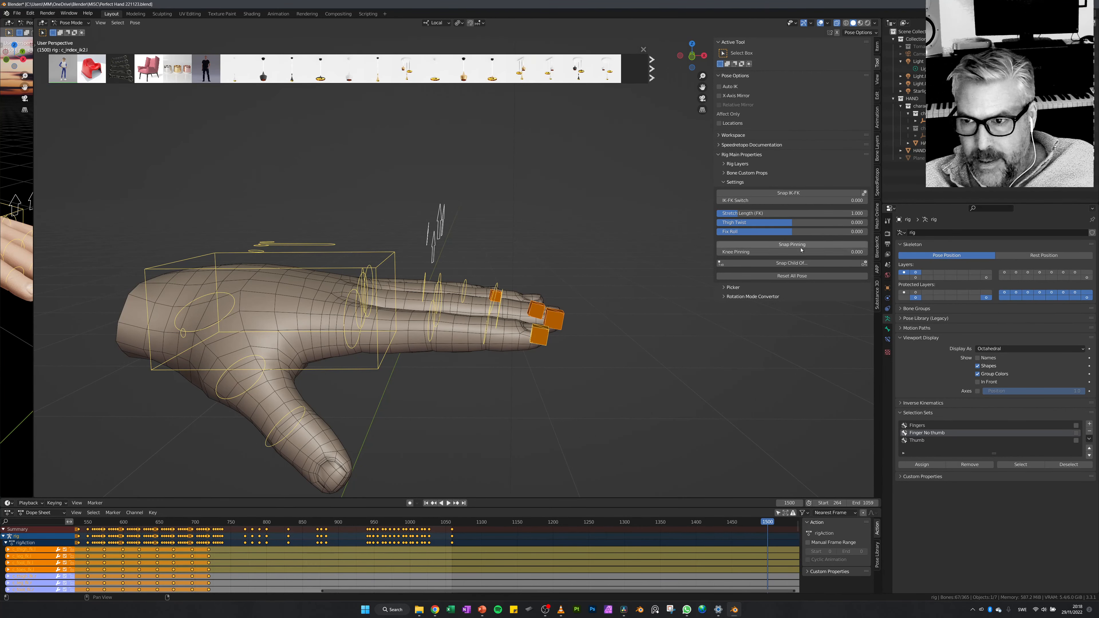
{"action": "left_click", "coordinate": [544, 338]}
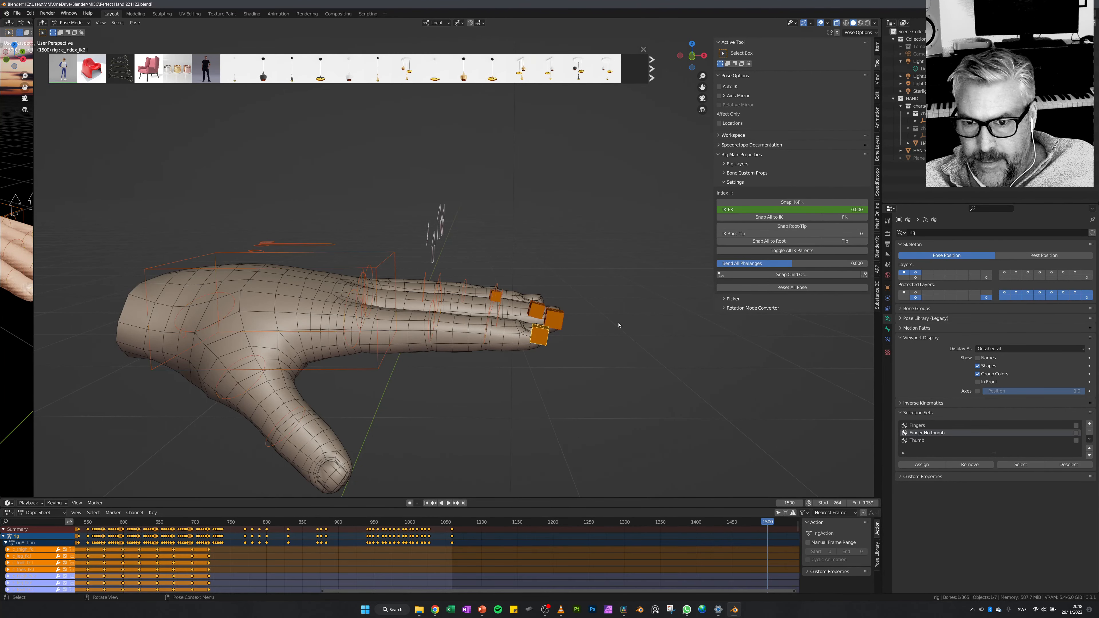
{"action": "left_click", "coordinate": [845, 242]}
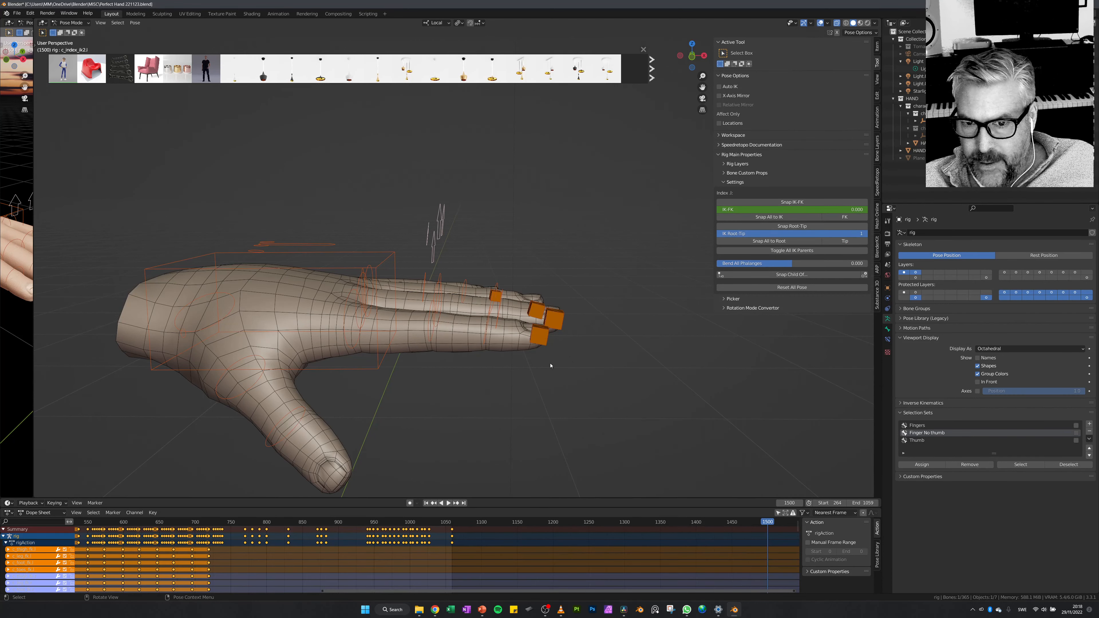
Move the index finger's IK tip control down toward the palm and readjust it to bend the whole finger.
{"action": "left_click", "coordinate": [546, 338]}
{"action": "key", "text": "g"}
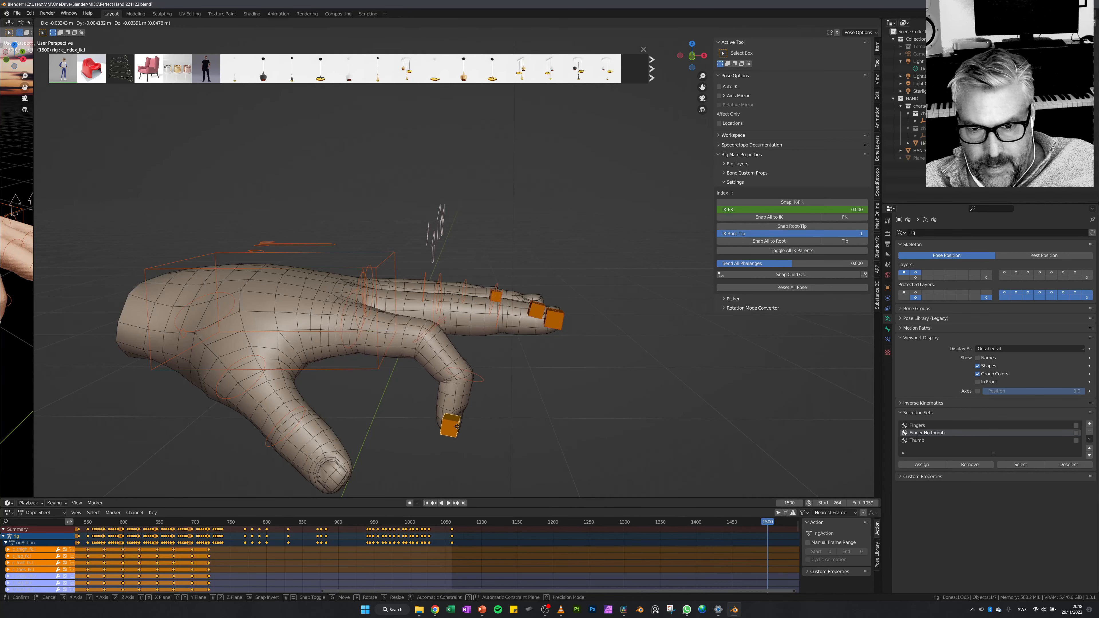
{"action": "left_click", "coordinate": [450, 432]}
{"action": "middle_click_drag", "start_coordinate": [450, 432], "coordinate": [524, 398]}
{"action": "key", "text": "g"}
{"action": "left_click", "coordinate": [446, 412]}
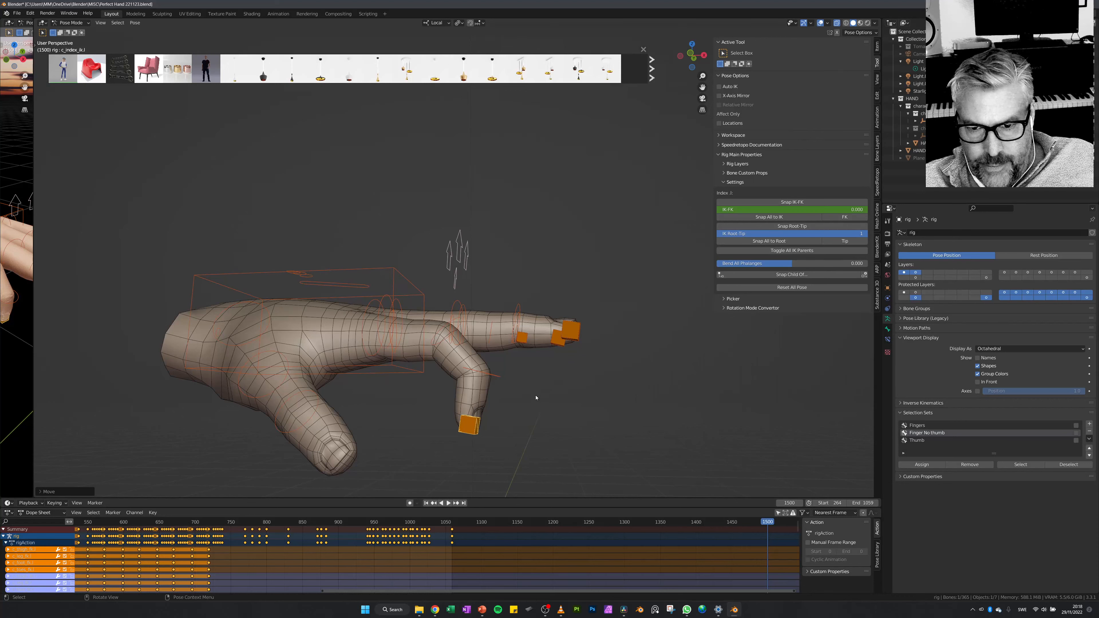
{"action": "key", "text": "g"}
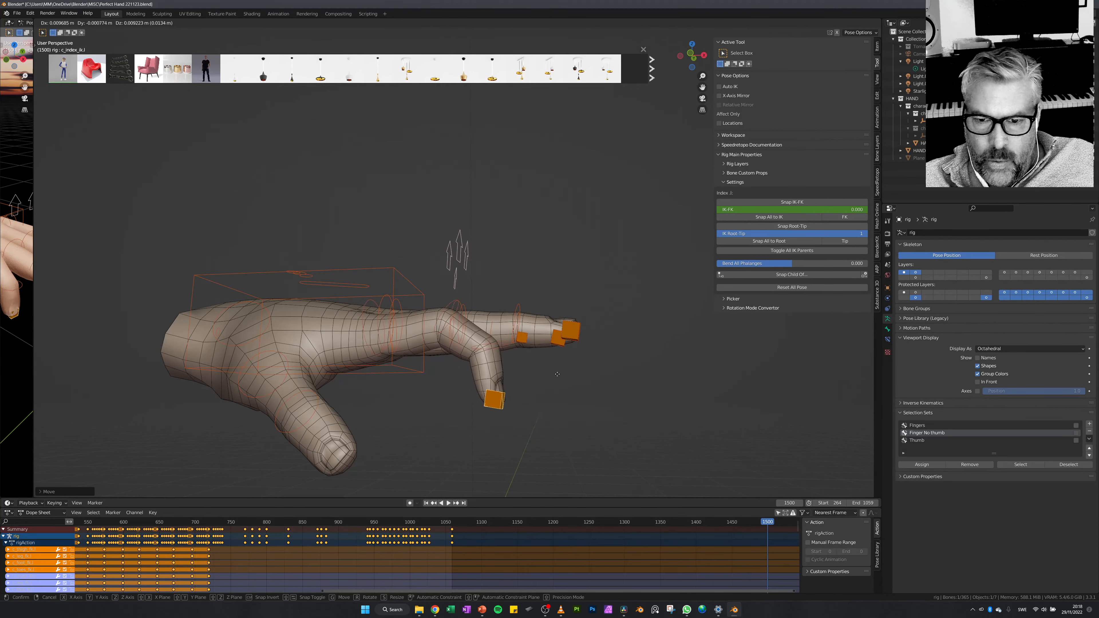
{"action": "left_click", "coordinate": [528, 384]}
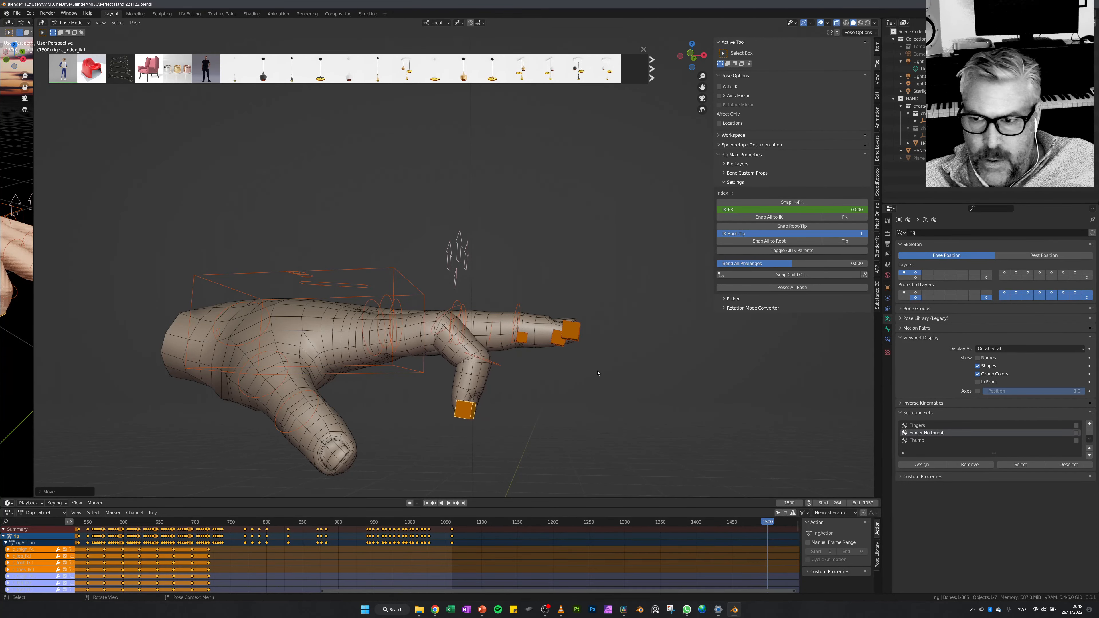
Refine the index finger's bend by moving its IK tip control forward and up, and then slightly down.
{"action": "middle_click_drag", "start_coordinate": [598, 373], "coordinate": [583, 395]}
{"action": "key", "text": "g"}
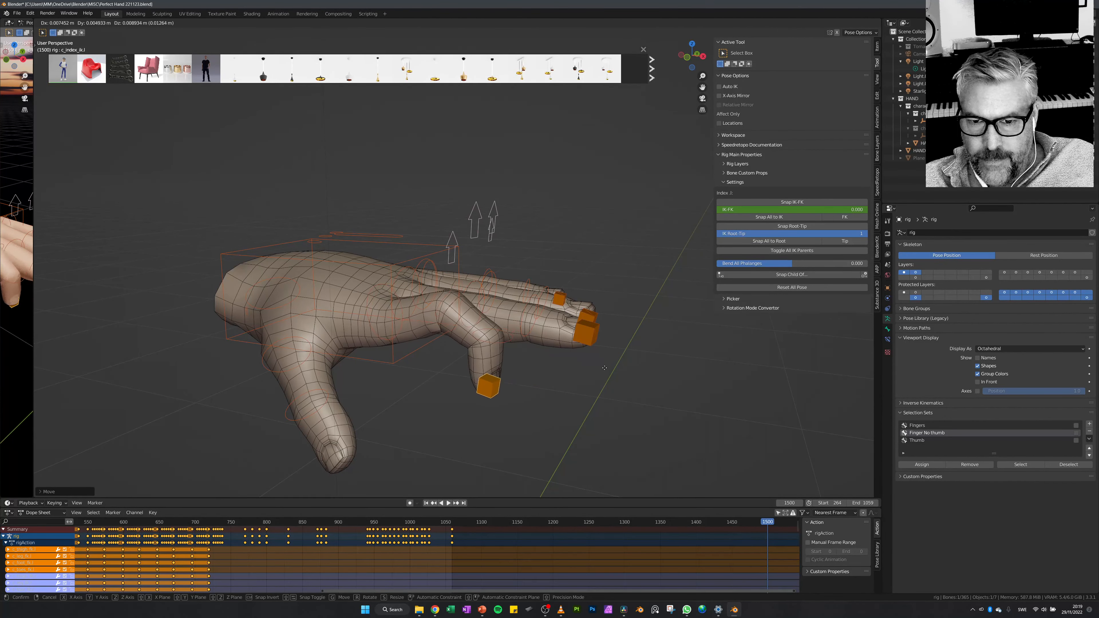
{"action": "left_click", "coordinate": [602, 379]}
{"action": "middle_click_drag", "start_coordinate": [602, 379], "coordinate": [506, 308]}
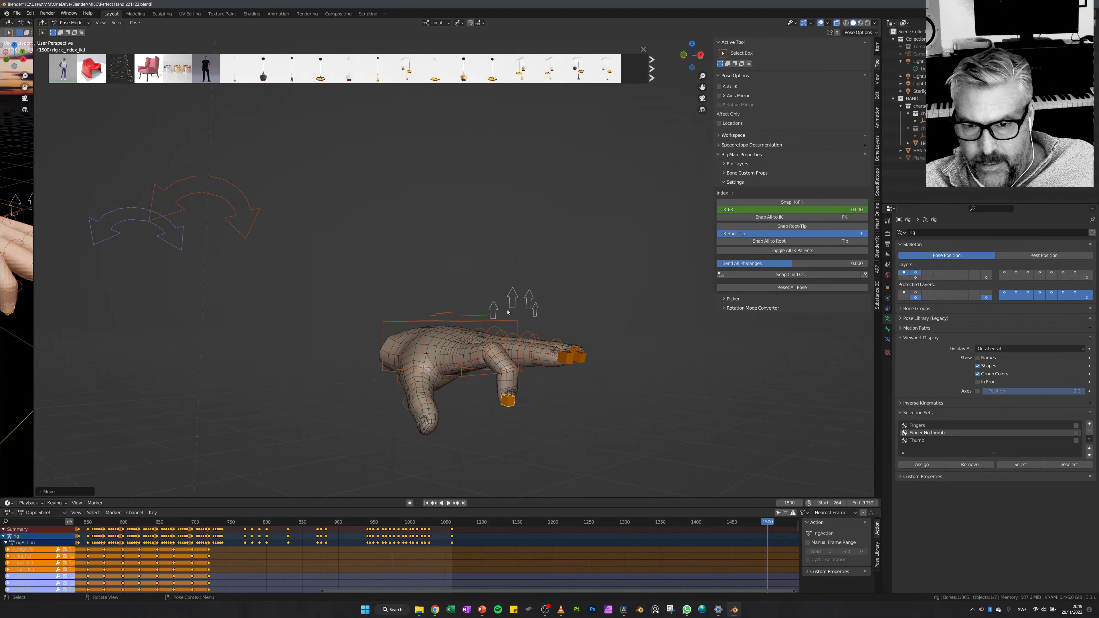
{"action": "scroll", "coordinate": [507, 312], "scroll_direction": "up", "scroll_amount": 3}
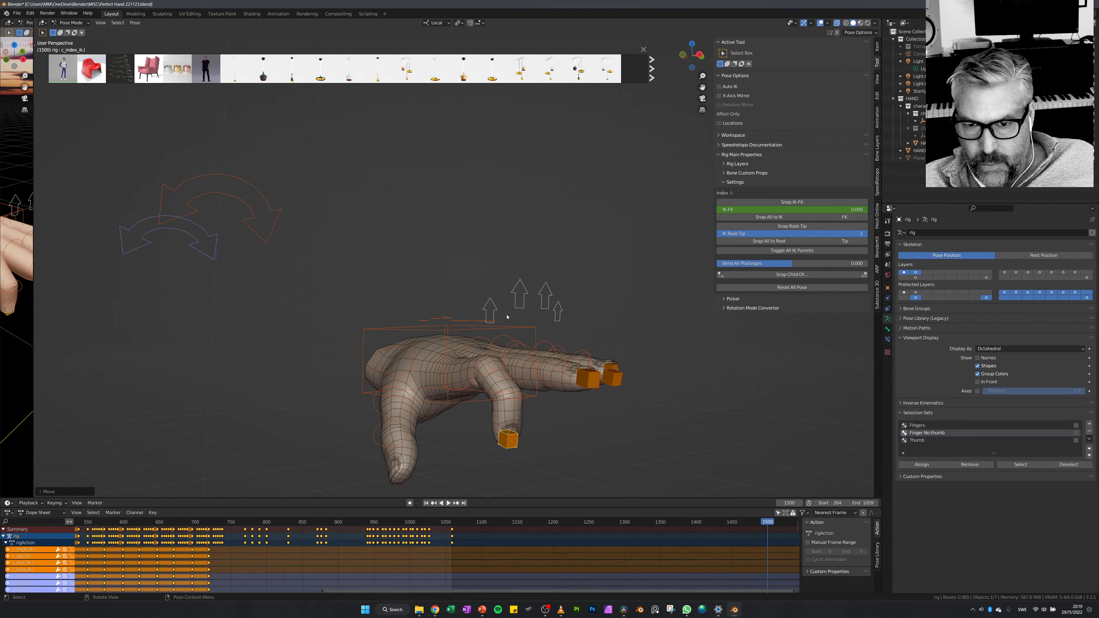
{"action": "middle_click_drag", "start_coordinate": [533, 410], "coordinate": [556, 407]}
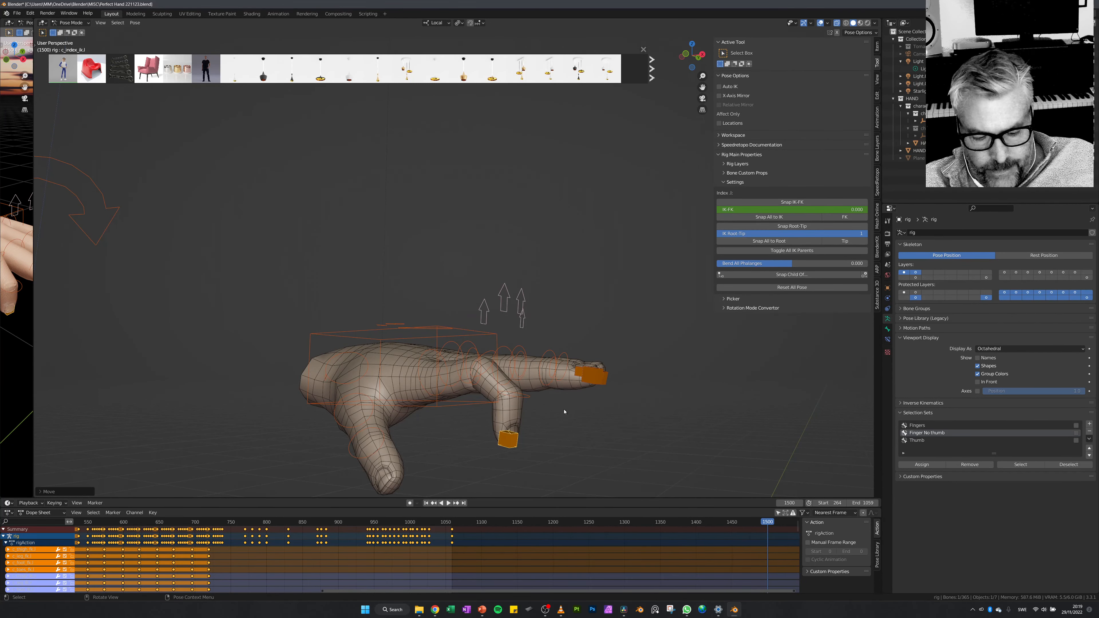
{"action": "key", "text": "g"}
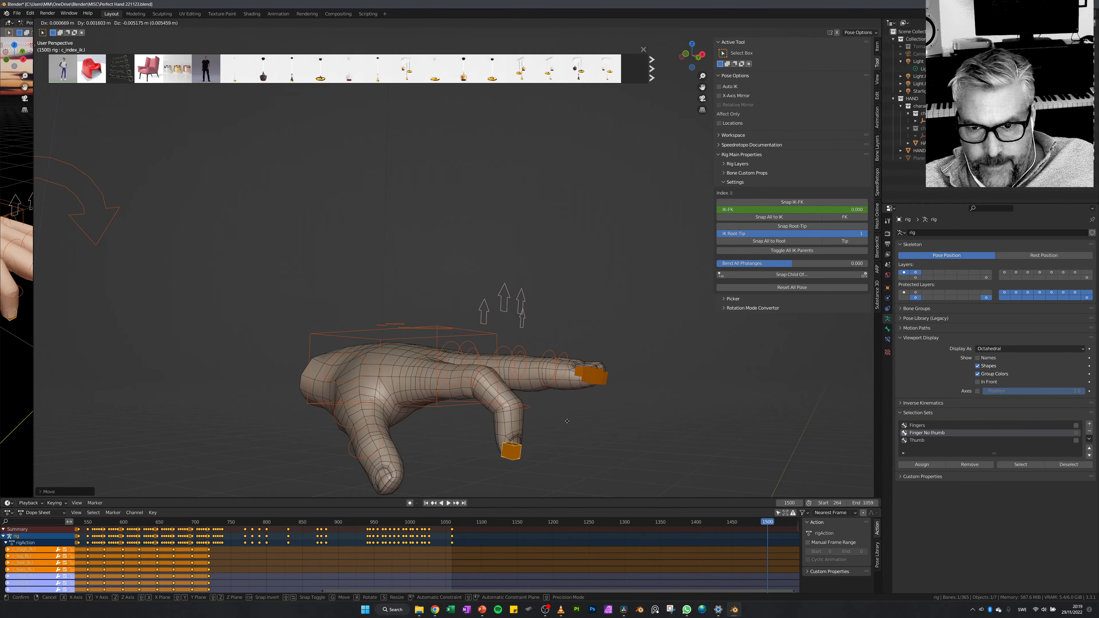
{"action": "left_click", "coordinate": [567, 421]}
Move the index finger's pole control, the arrow above its knuckle, forward and then sideways to steer the bend direction.
{"action": "left_click", "coordinate": [483, 321]}
{"action": "key", "text": "g"}
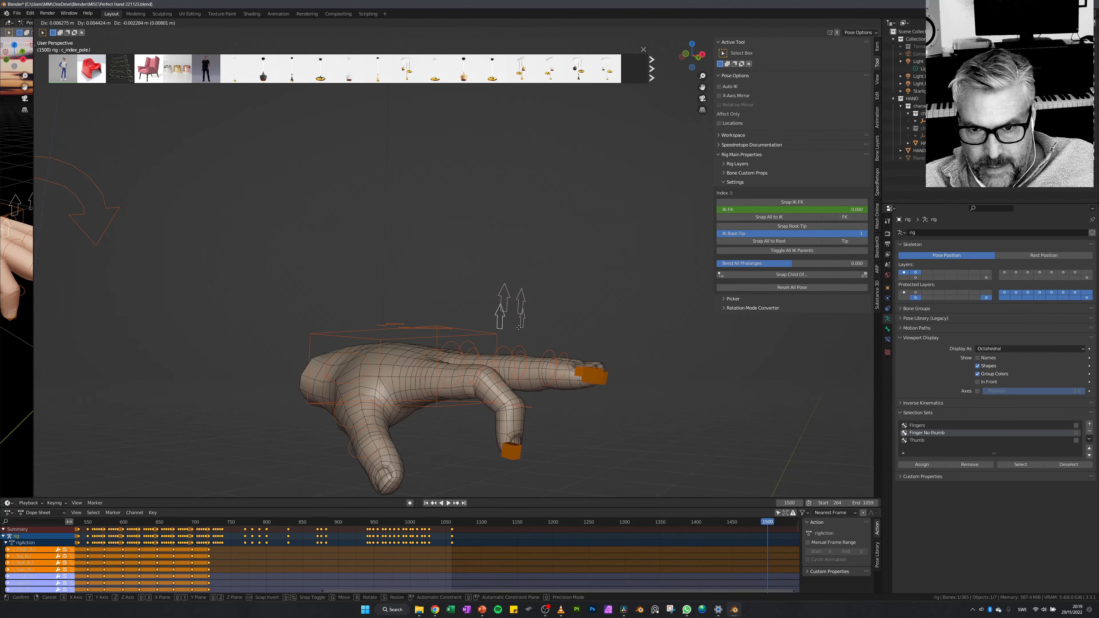
{"action": "left_click", "coordinate": [493, 334]}
{"action": "middle_click_drag", "start_coordinate": [493, 334], "coordinate": [450, 340]}
{"action": "key", "text": "g"}
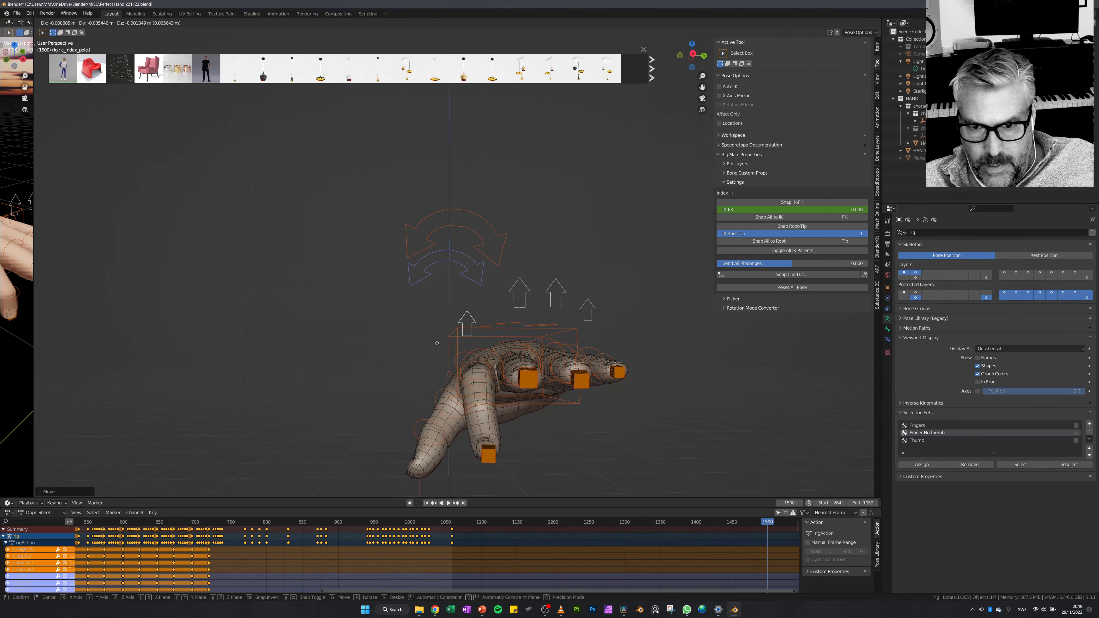
{"action": "left_click", "coordinate": [467, 375]}
{"action": "middle_click_drag", "start_coordinate": [466, 375], "coordinate": [532, 391]}
Move the index finger's IK tip control outward and up so the finger is only partly bent.
{"action": "left_click_drag", "start_coordinate": [508, 458], "coordinate": [547, 438]}
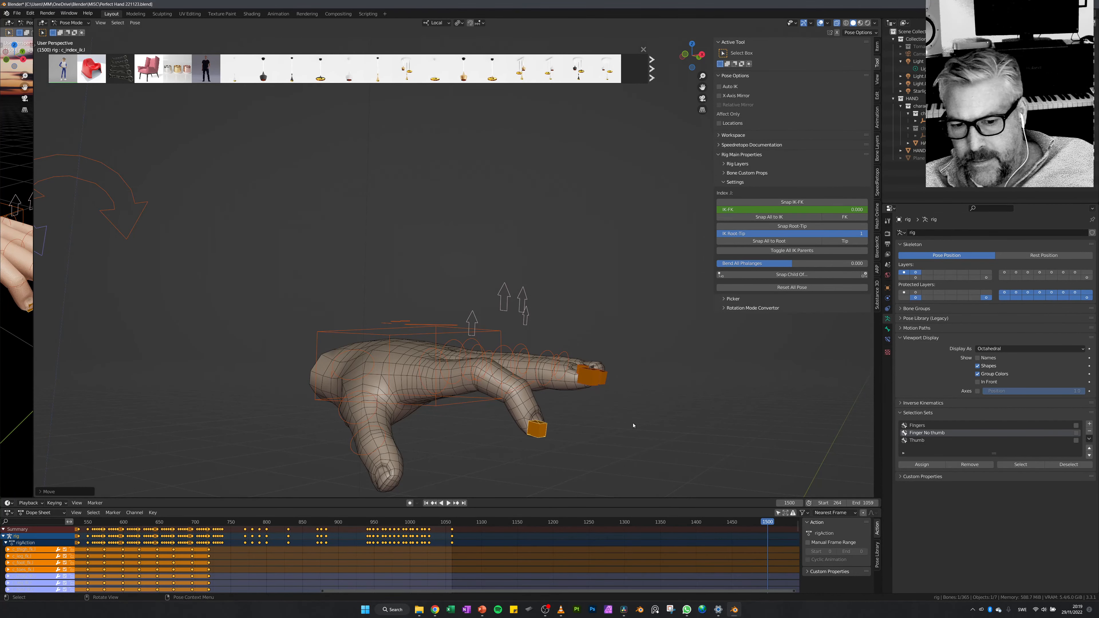
{"action": "middle_click_drag", "start_coordinate": [628, 431], "coordinate": [569, 448]}
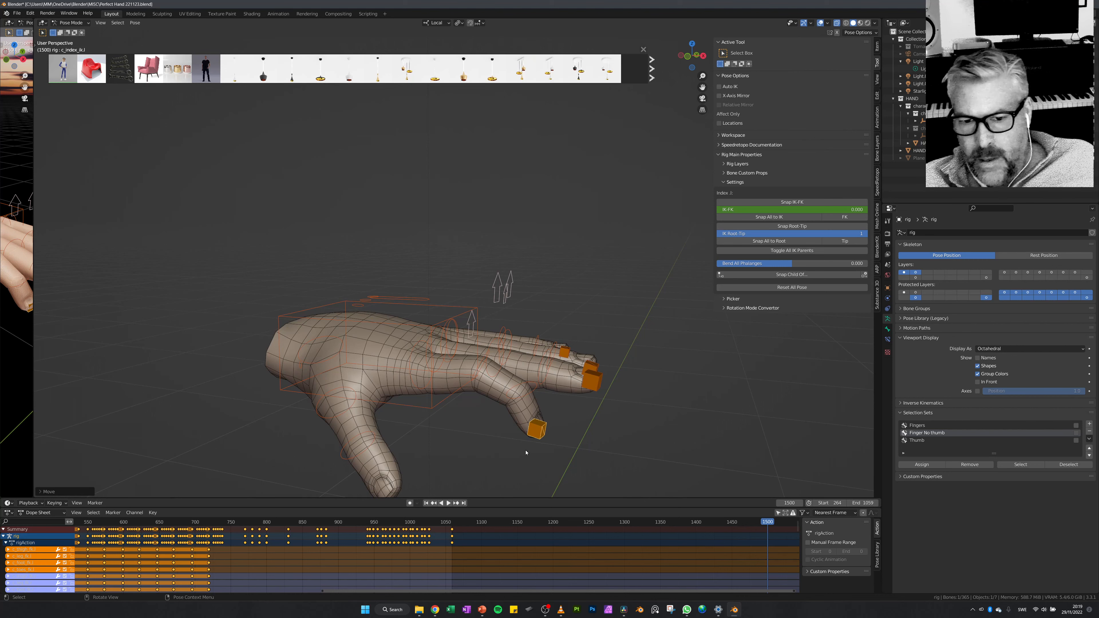
{"action": "middle_click_drag", "start_coordinate": [526, 452], "coordinate": [557, 394], "text": "shift"}
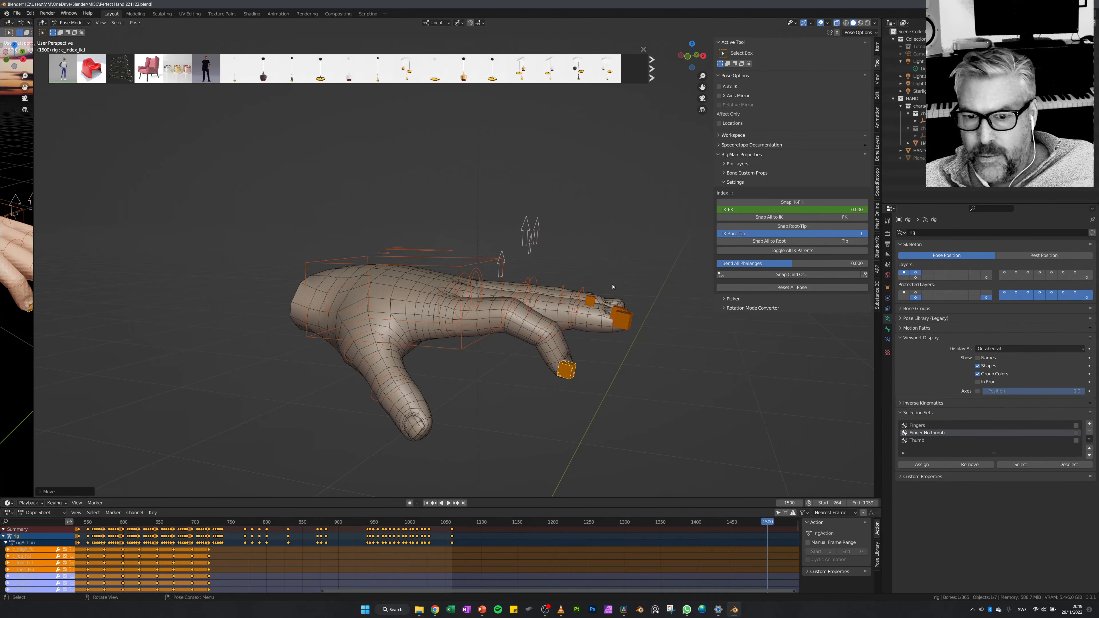
Switch the viewport to Rendered shading and hide the overlays so only the skin shows.
{"action": "left_click", "coordinate": [868, 23]}
{"action": "middle_click_drag", "start_coordinate": [684, 277], "coordinate": [680, 319]}
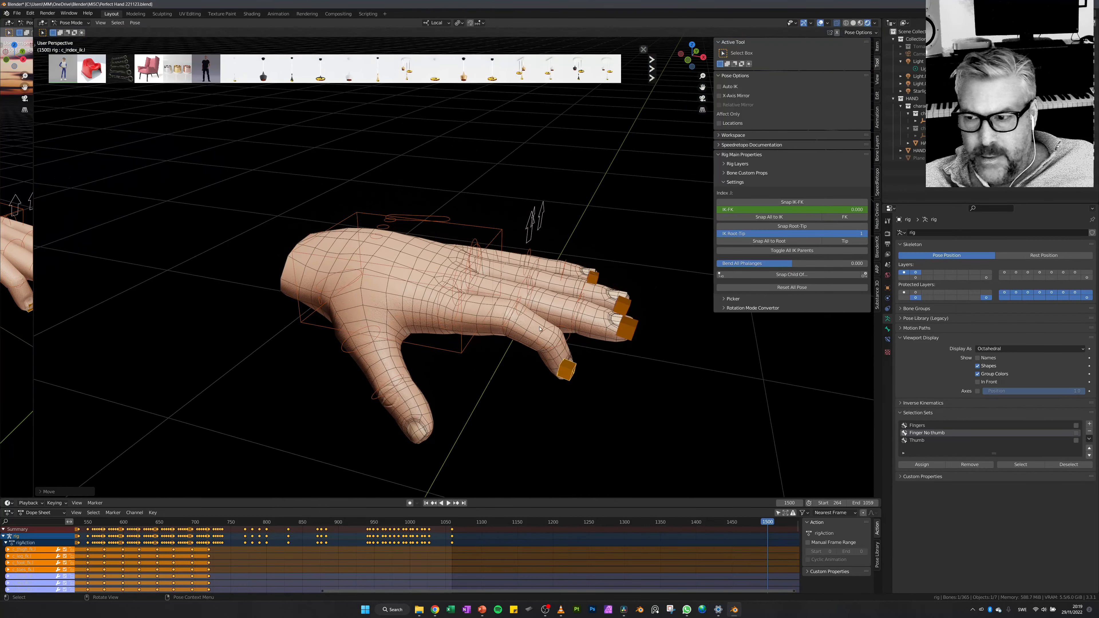
{"action": "key", "text": "shift+alt+z"}
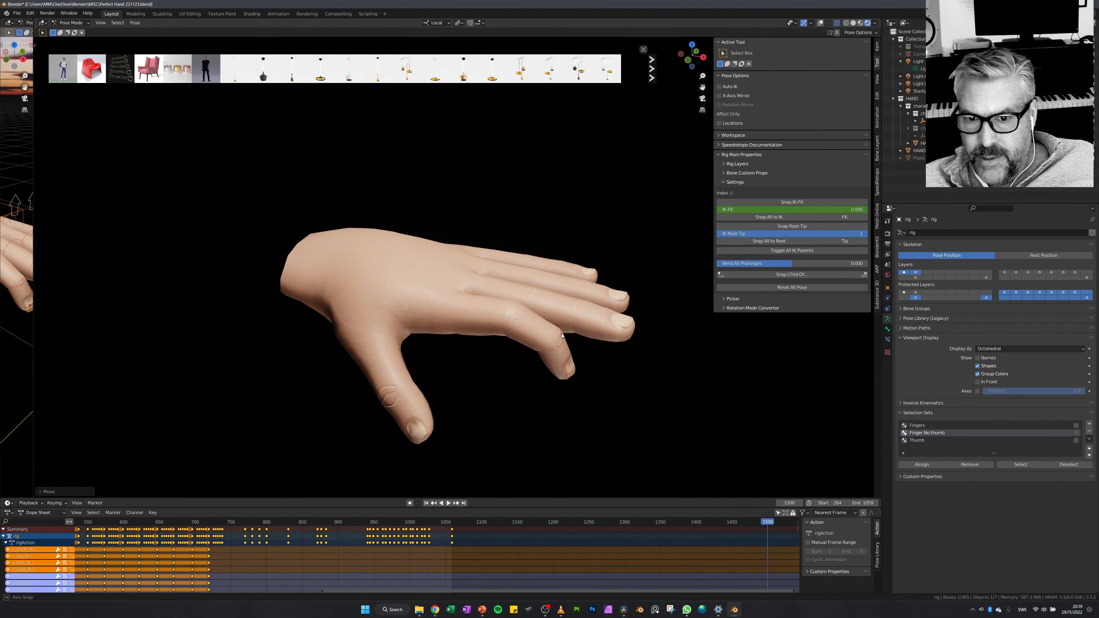
Examine the rendered hand's skin, knuckles and fingernails up close and from several angles around the bent index finger.
{"action": "middle_click_drag", "start_coordinate": [563, 333], "coordinate": [554, 277]}
{"action": "scroll", "coordinate": [562, 290], "scroll_direction": "up", "scroll_amount": 6}
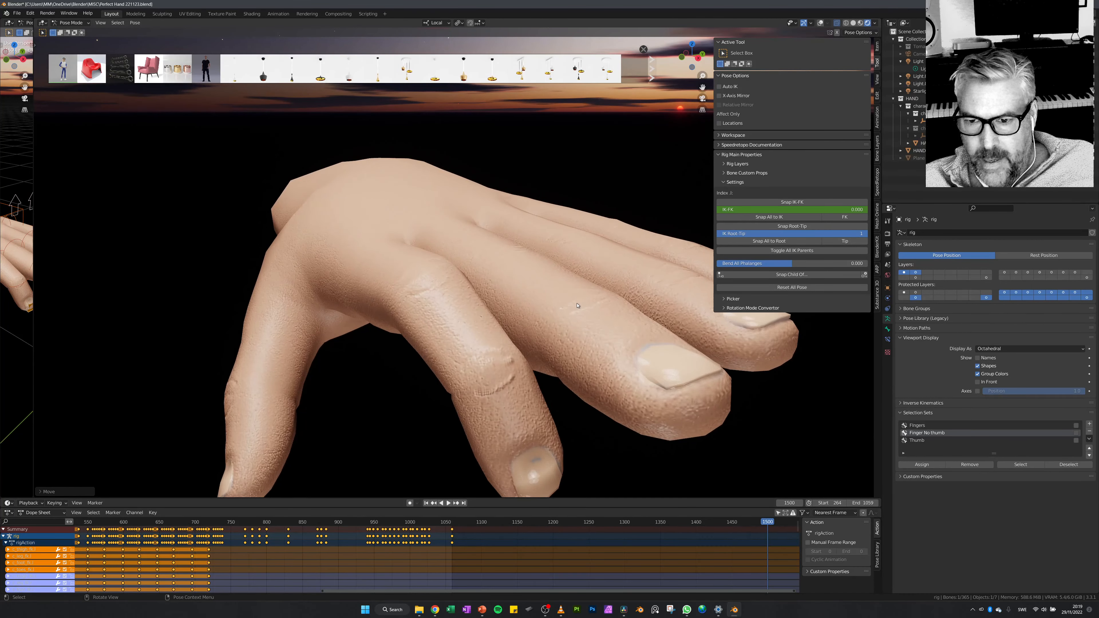
{"action": "scroll", "coordinate": [578, 312], "scroll_direction": "down", "scroll_amount": 3}
{"action": "middle_click_drag", "start_coordinate": [588, 328], "coordinate": [548, 385]}
{"action": "scroll", "coordinate": [606, 404], "scroll_direction": "up", "scroll_amount": 1}
{"action": "scroll", "coordinate": [549, 386], "scroll_direction": "up", "scroll_amount": 2}
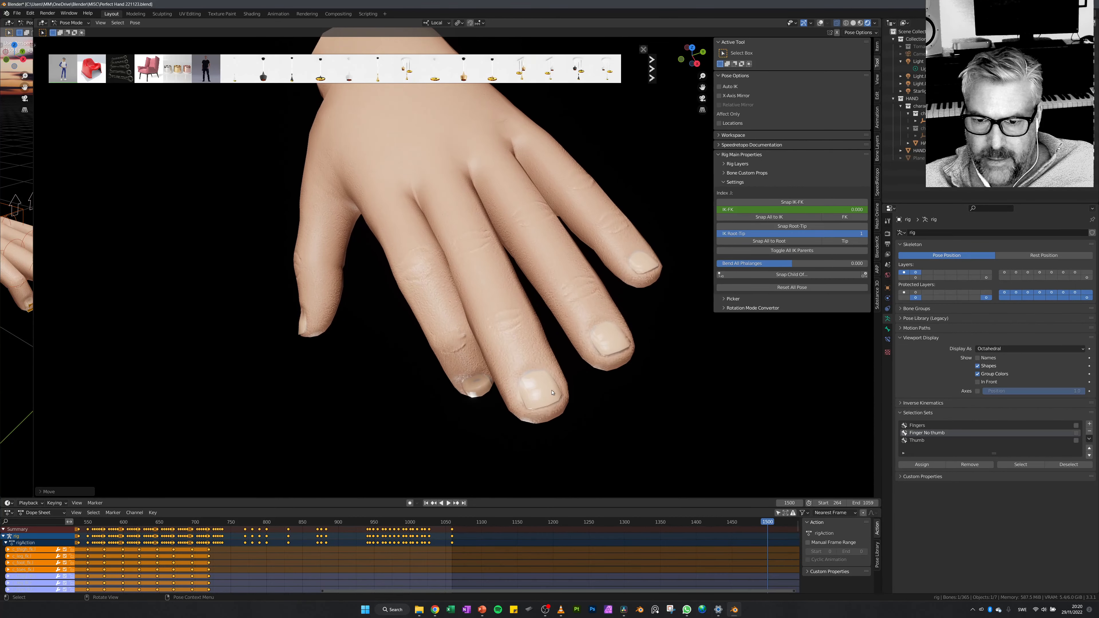
{"action": "scroll", "coordinate": [566, 397], "scroll_direction": "down", "scroll_amount": 3}
{"action": "middle_click_drag", "start_coordinate": [566, 397], "coordinate": [550, 416]}
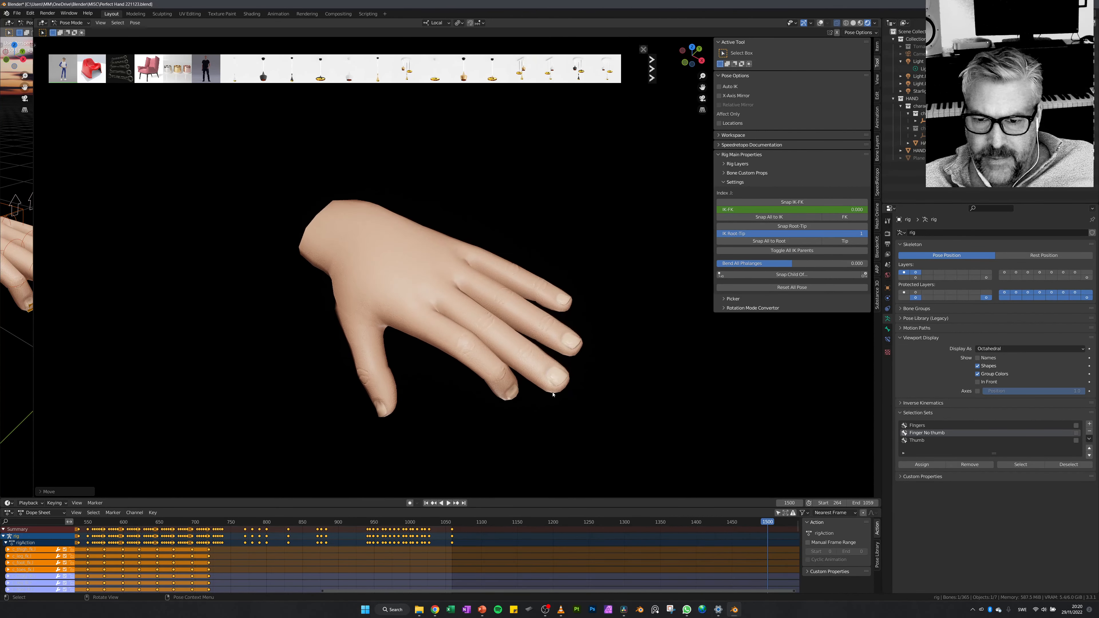
{"action": "scroll", "coordinate": [556, 386], "scroll_direction": "up", "scroll_amount": 3}
{"action": "middle_click_drag", "start_coordinate": [549, 349], "coordinate": [534, 390]}
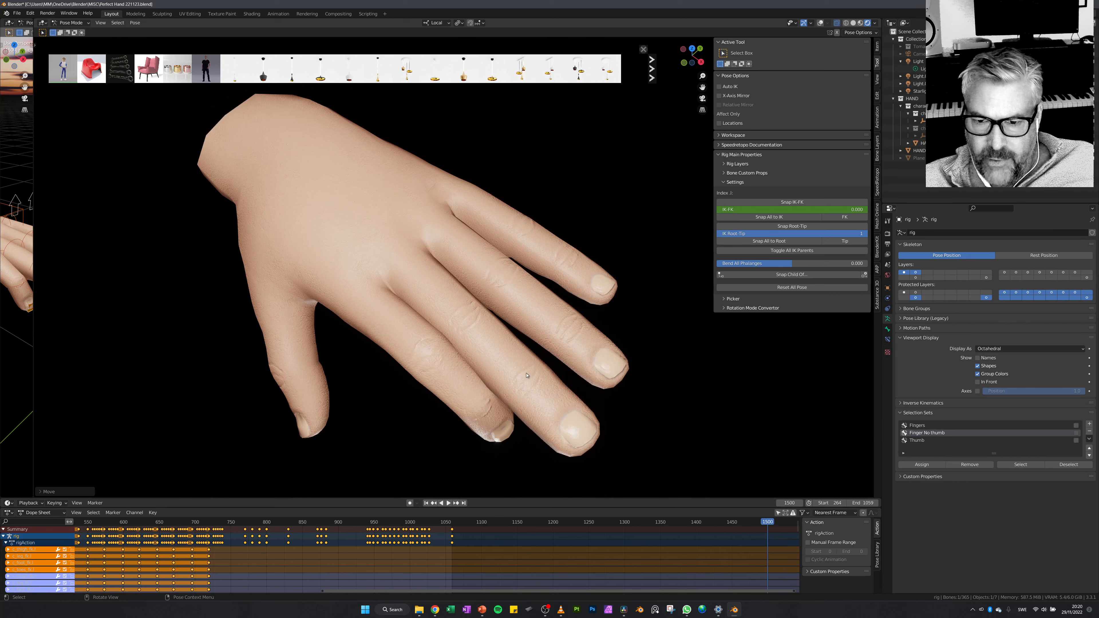
{"action": "scroll", "coordinate": [540, 379], "scroll_direction": "down", "scroll_amount": 2}
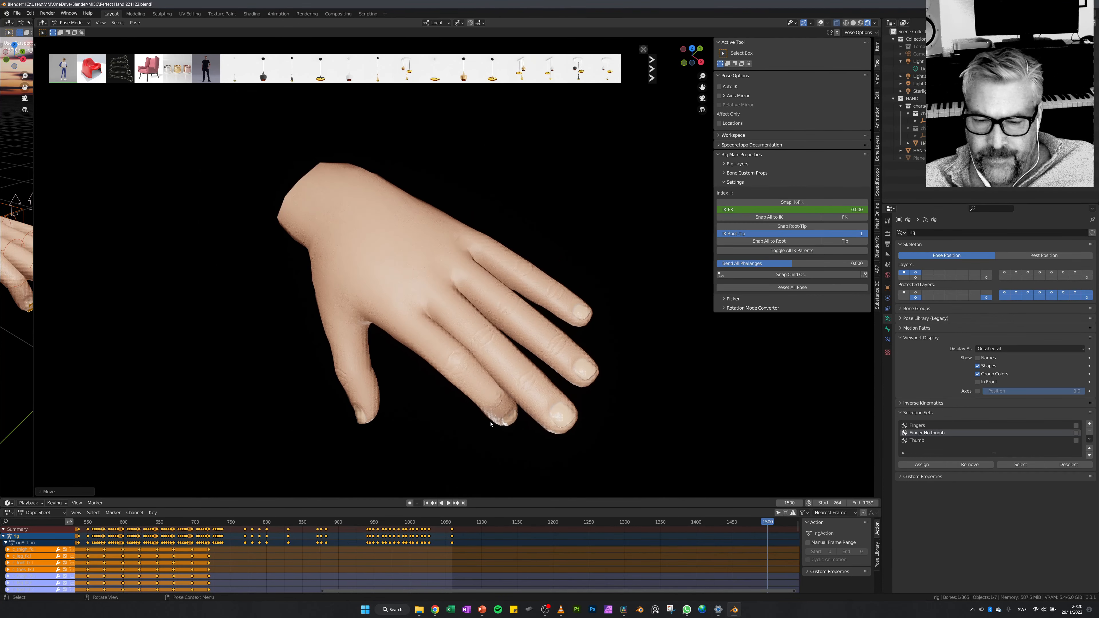
{"action": "scroll", "coordinate": [484, 434], "scroll_direction": "down", "scroll_amount": 2}
{"action": "middle_click_drag", "start_coordinate": [483, 437], "coordinate": [506, 449]}
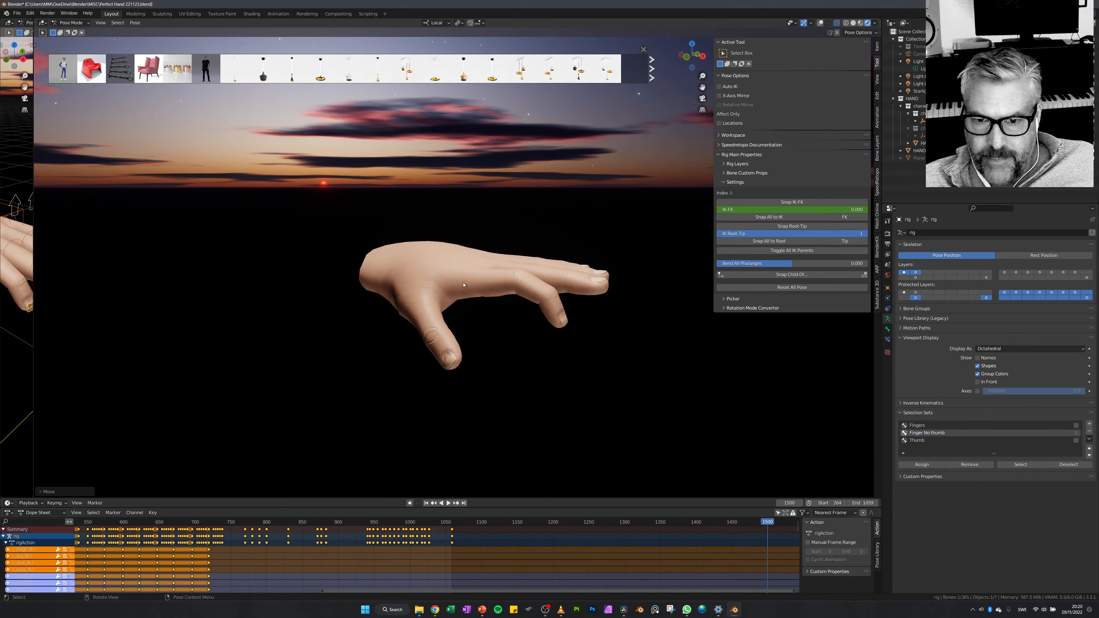
Select the hand mesh in Object Mode and open its material in the Shading workspace with an enlarged node editor.
{"action": "key", "text": "ctrl+Tab"}
{"action": "left_click", "coordinate": [394, 276]}
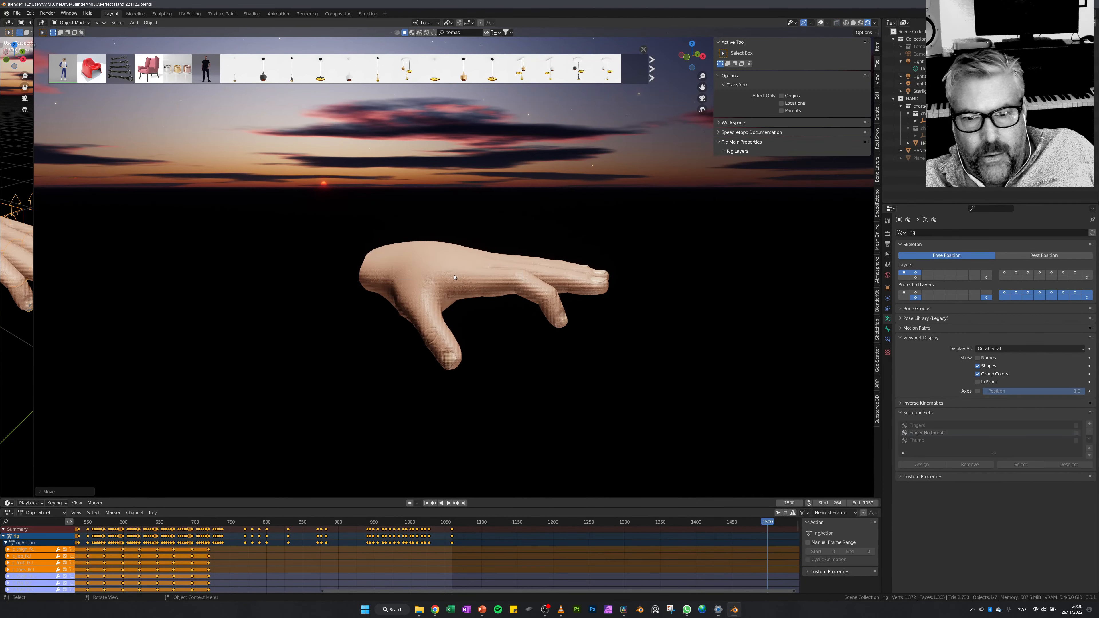
{"action": "left_click", "coordinate": [452, 269]}
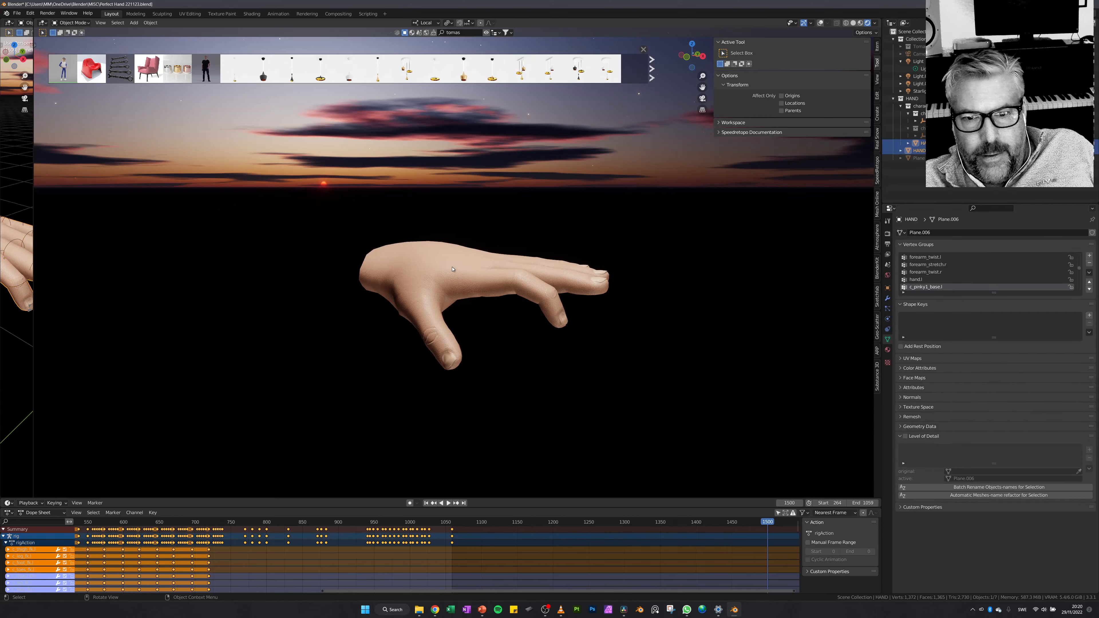
{"action": "left_click", "coordinate": [253, 14]}
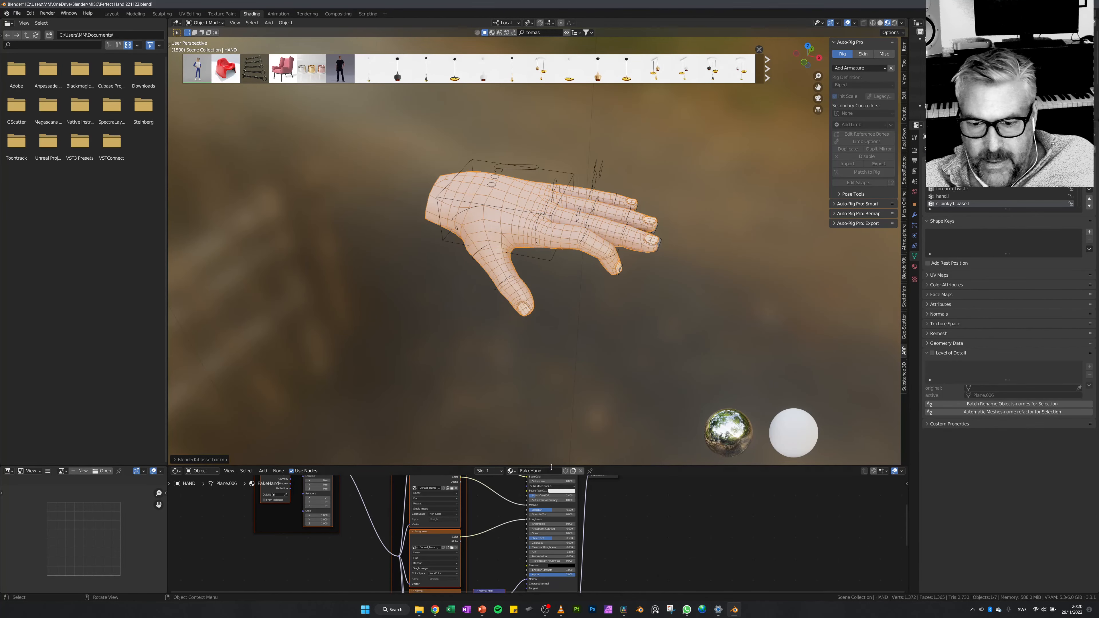
{"action": "left_click_drag", "start_coordinate": [551, 466], "coordinate": [558, 277]}
Examine the FakeHand material's nodes, from mapping and texture maps to the Normal Map, Principled BSDF and Displacement nodes.
{"action": "scroll", "coordinate": [583, 428], "scroll_direction": "down", "scroll_amount": 2}
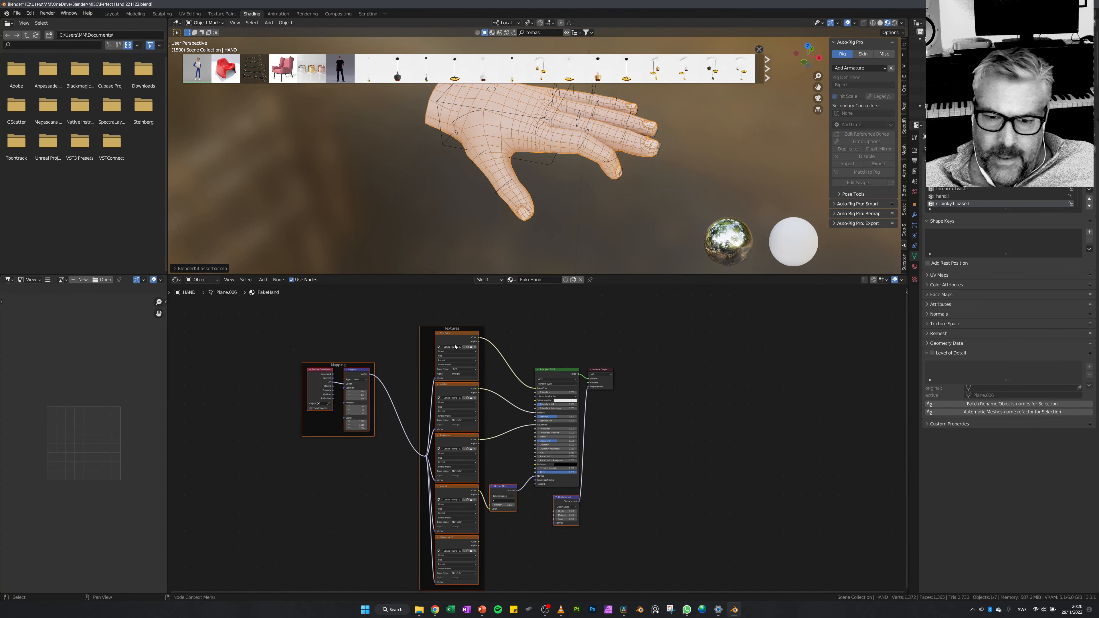
{"action": "scroll", "coordinate": [461, 372], "scroll_direction": "up", "scroll_amount": 3}
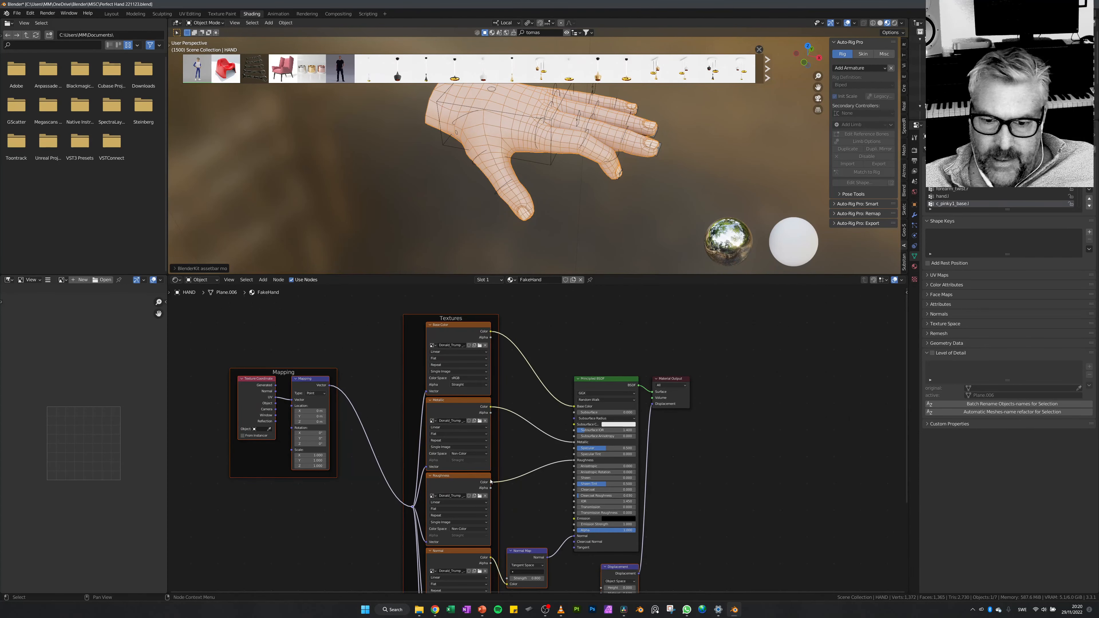
{"action": "middle_click_drag", "start_coordinate": [490, 538], "coordinate": [471, 470]}
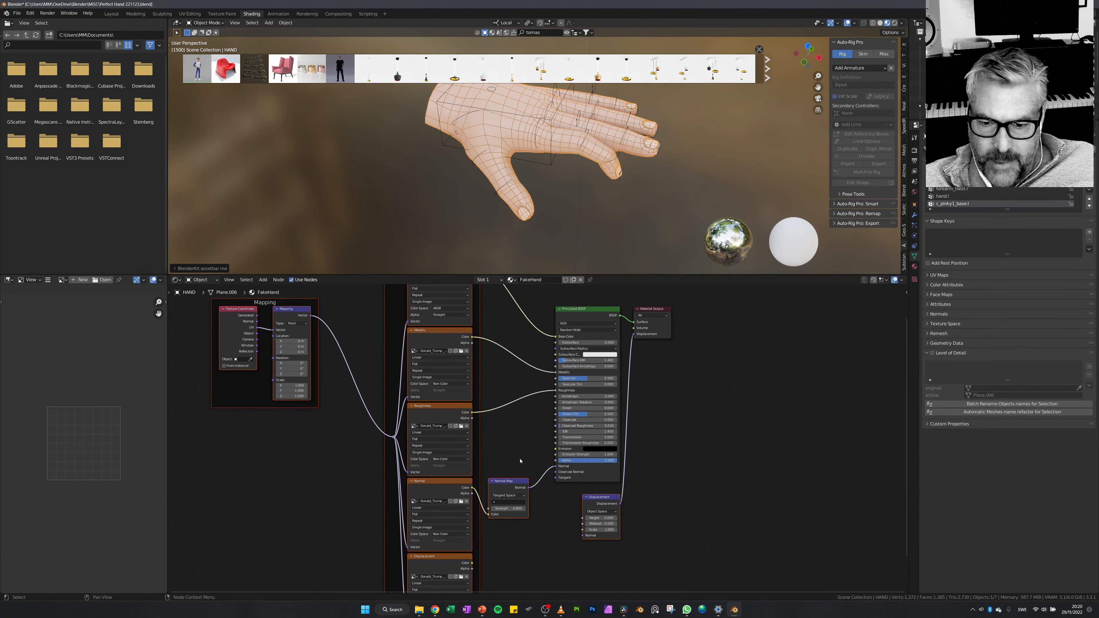
{"action": "scroll", "coordinate": [520, 461], "scroll_direction": "down", "scroll_amount": 1}
{"action": "middle_click_drag", "start_coordinate": [576, 452], "coordinate": [582, 478]}
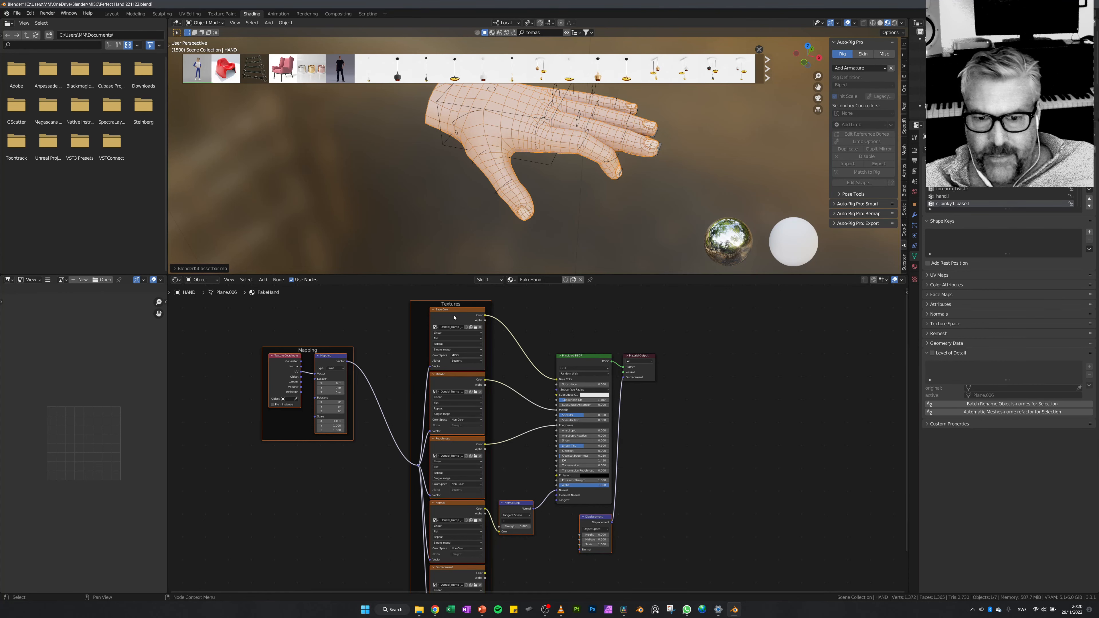
{"action": "scroll", "coordinate": [533, 389], "scroll_direction": "down", "scroll_amount": 1}
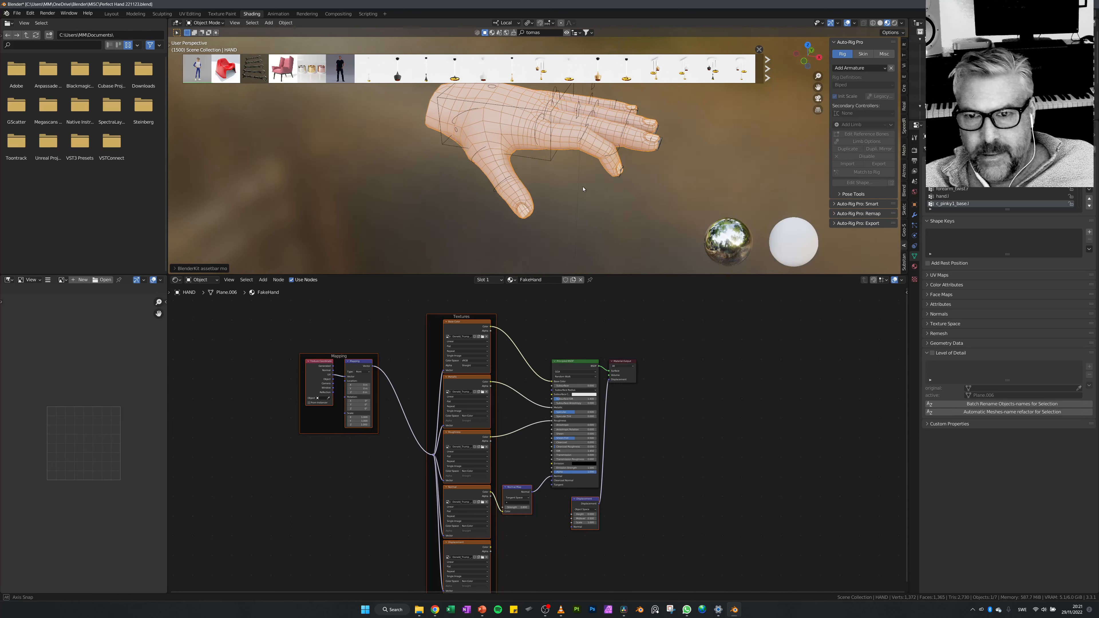
{"action": "middle_click_drag", "start_coordinate": [584, 188], "coordinate": [586, 217]}
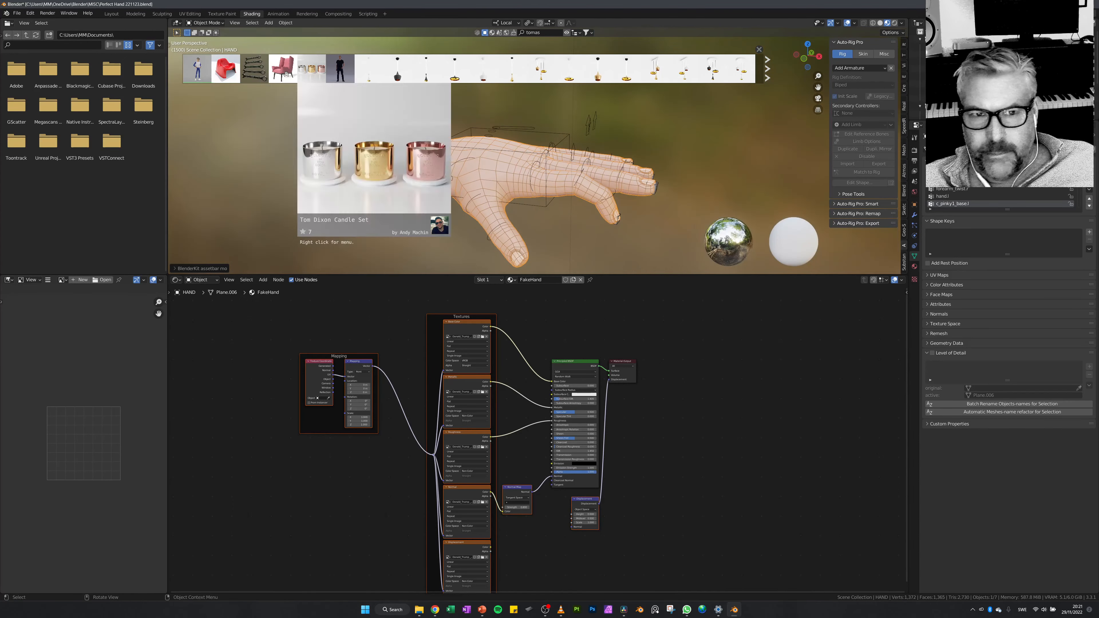